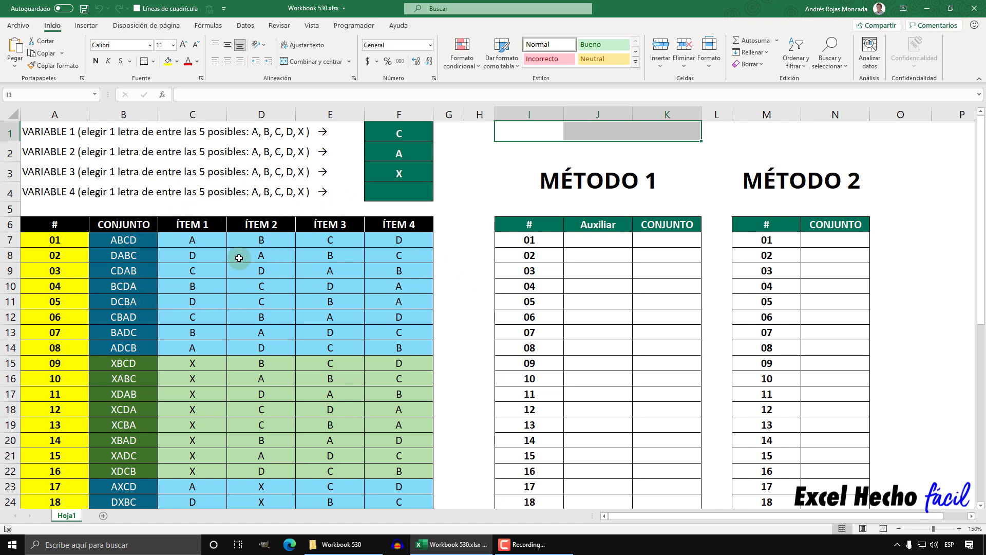
- Examine the table of sets, from its full length down to the CONJUNTO codes and the ÍTEM 1 to ÍTEM 4 columns
scroll(64, 248, down, 2)
scroll(65, 248, down, 7)
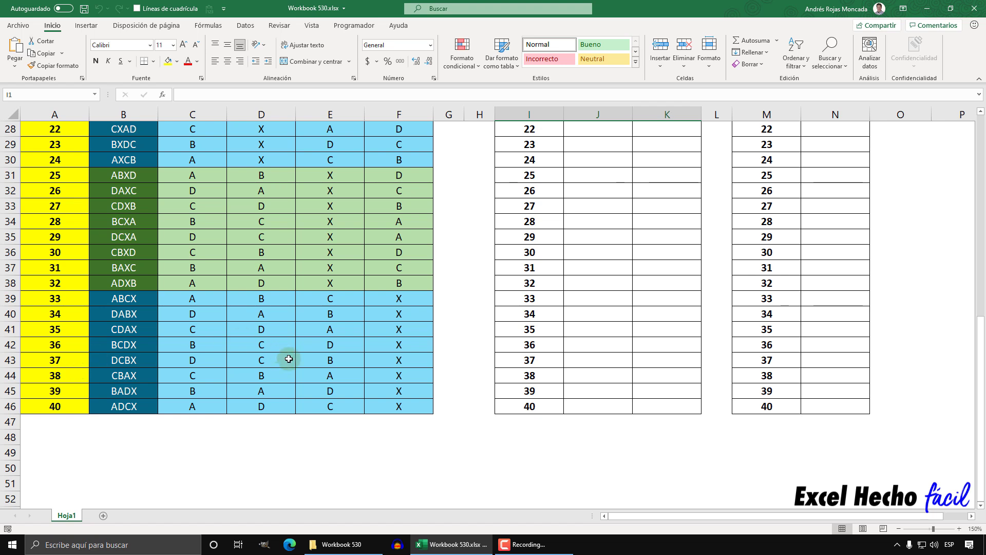
scroll(289, 359, up, 9)
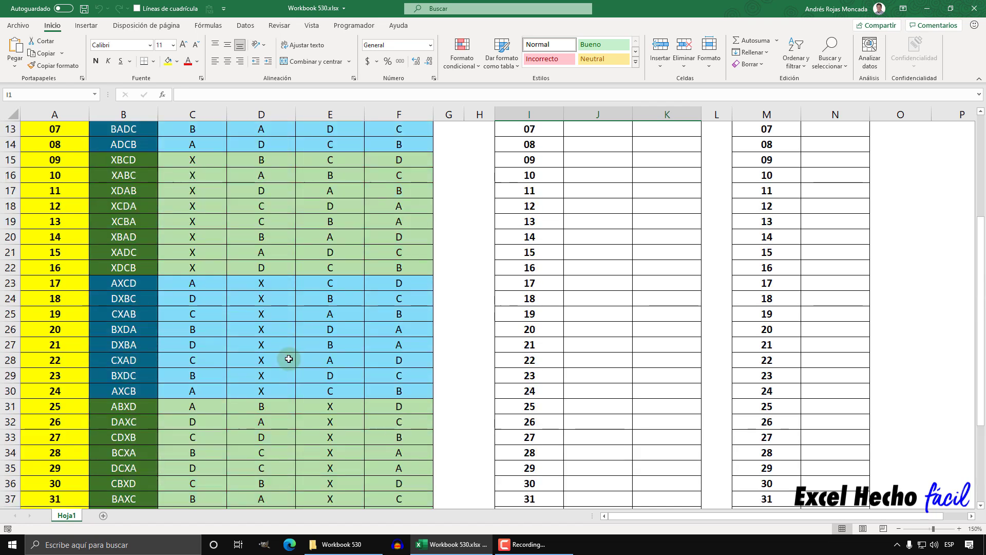
drag(144, 229, 137, 481)
scroll(205, 430, up, 8)
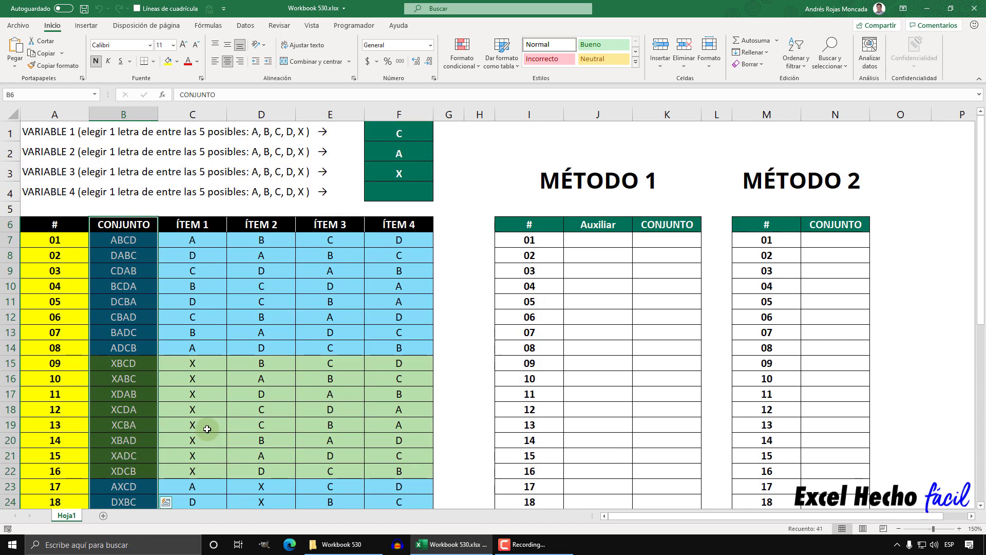
drag(173, 241, 410, 241)
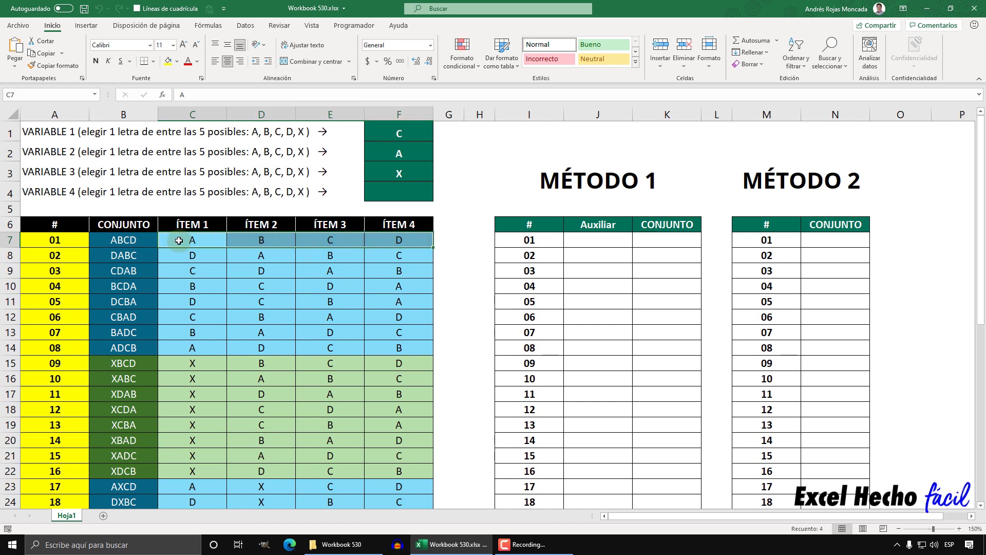
click(196, 221)
drag(197, 220, 200, 258)
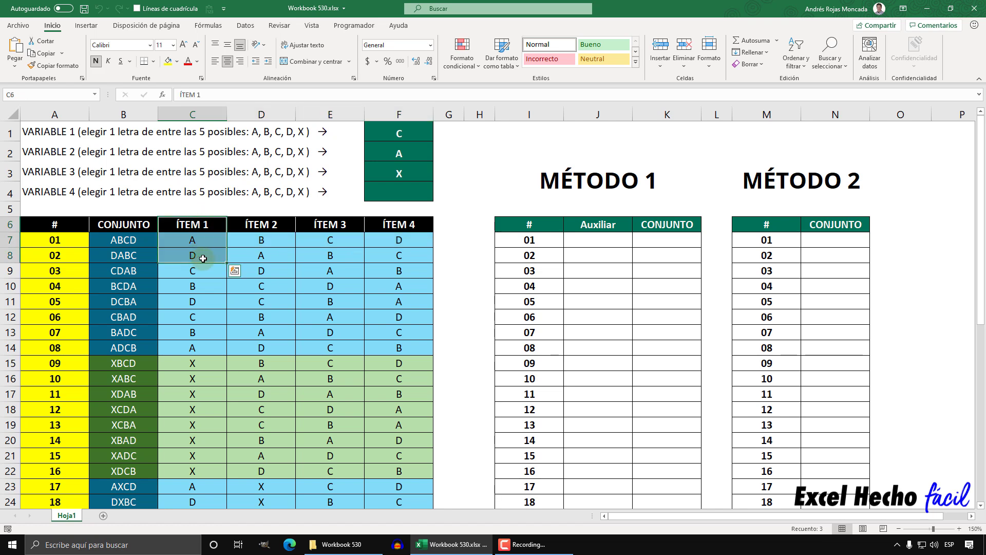
drag(260, 224, 261, 257)
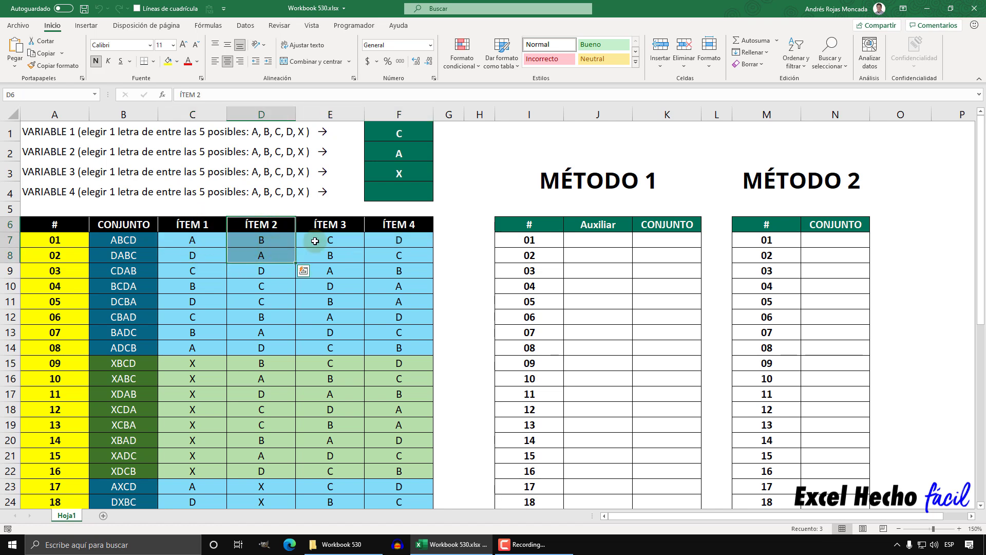
drag(329, 226, 329, 257)
drag(396, 224, 395, 252)
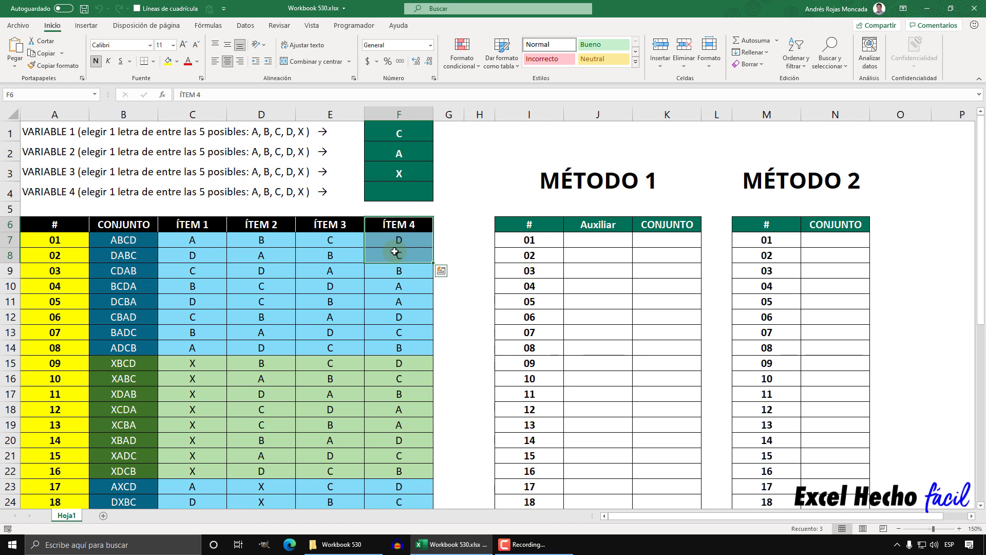
- Vertically centre the contents of the four variable cells F1:F4 and save the workbook
drag(397, 136, 395, 190)
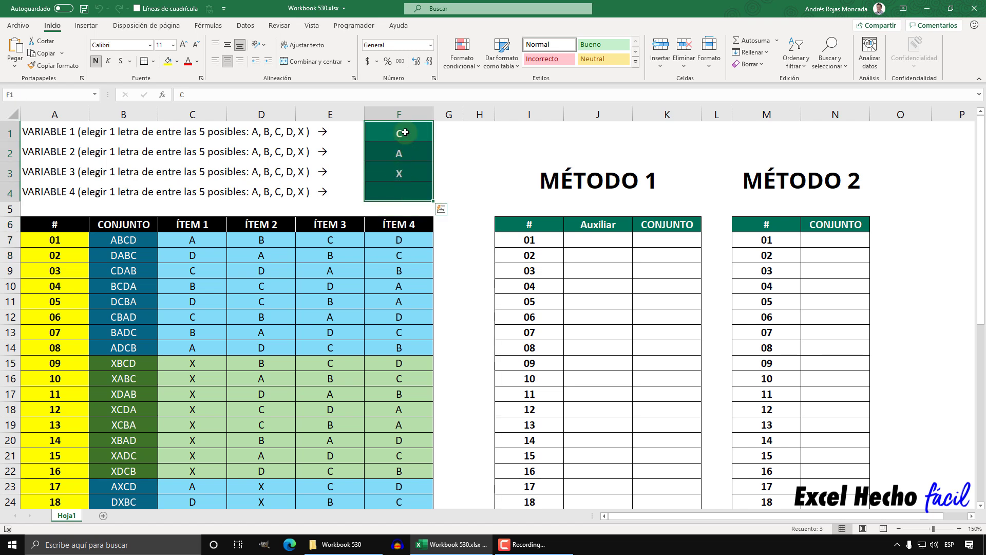
click(227, 45)
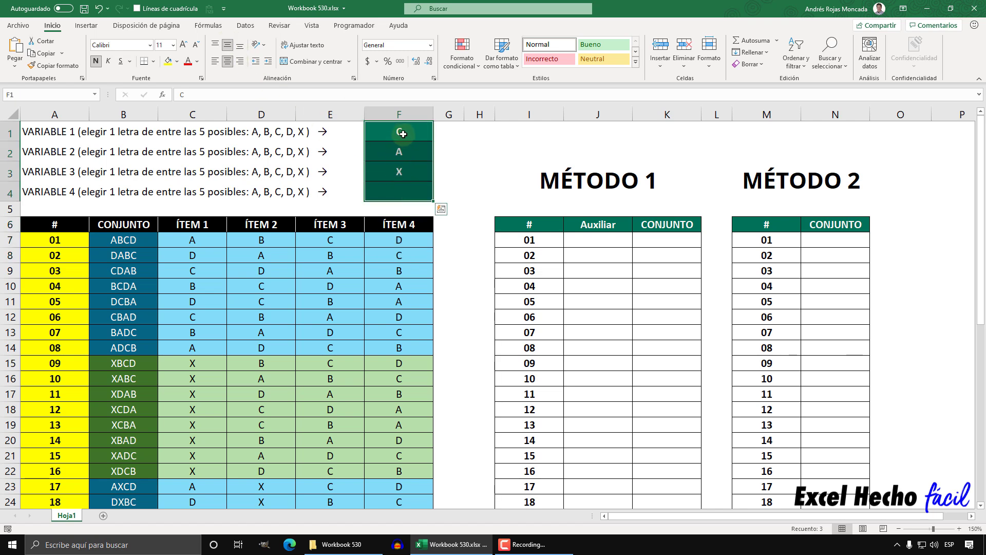
click(83, 9)
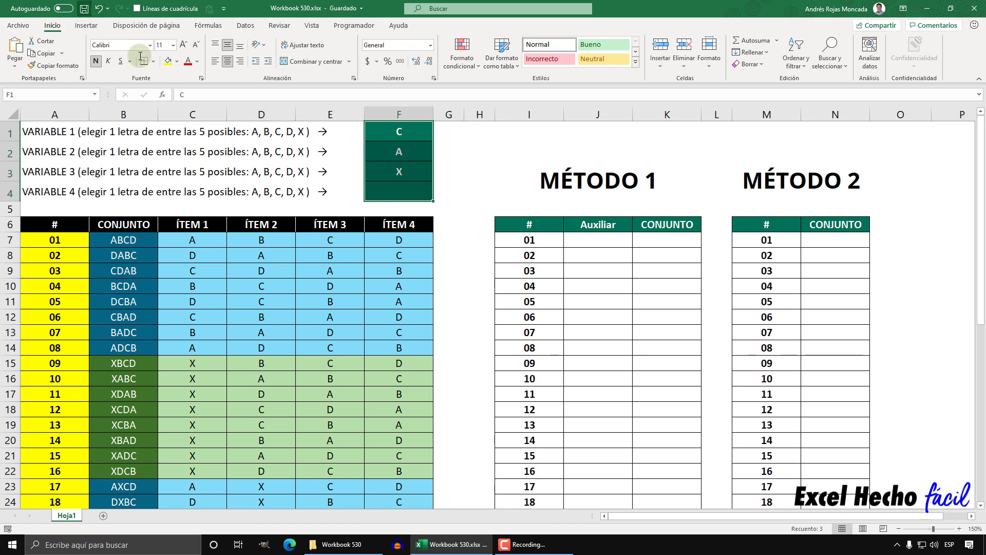
- Examine the four variable cells, then the CONJUNTO codes and the letters in each ÍTEM column
drag(407, 134, 399, 189)
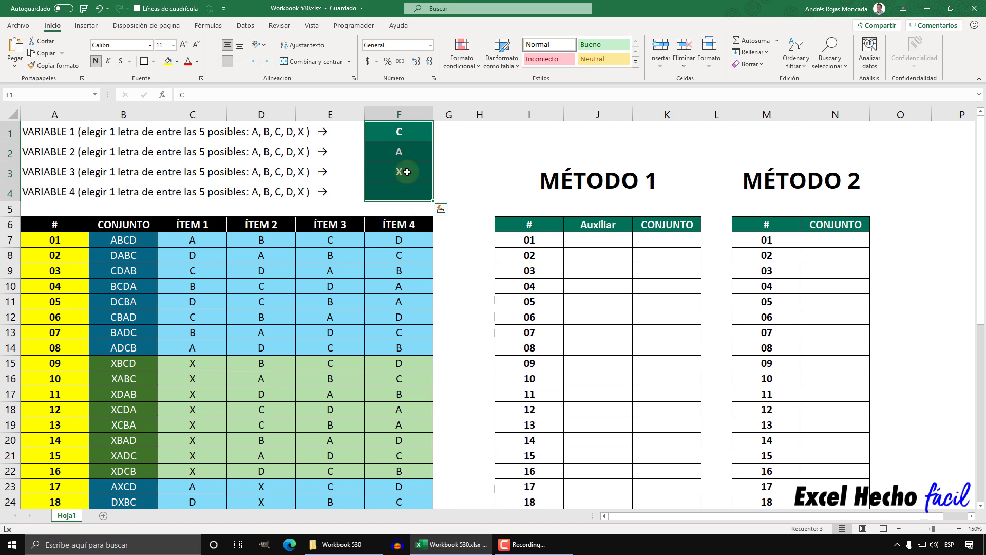
drag(407, 134, 410, 190)
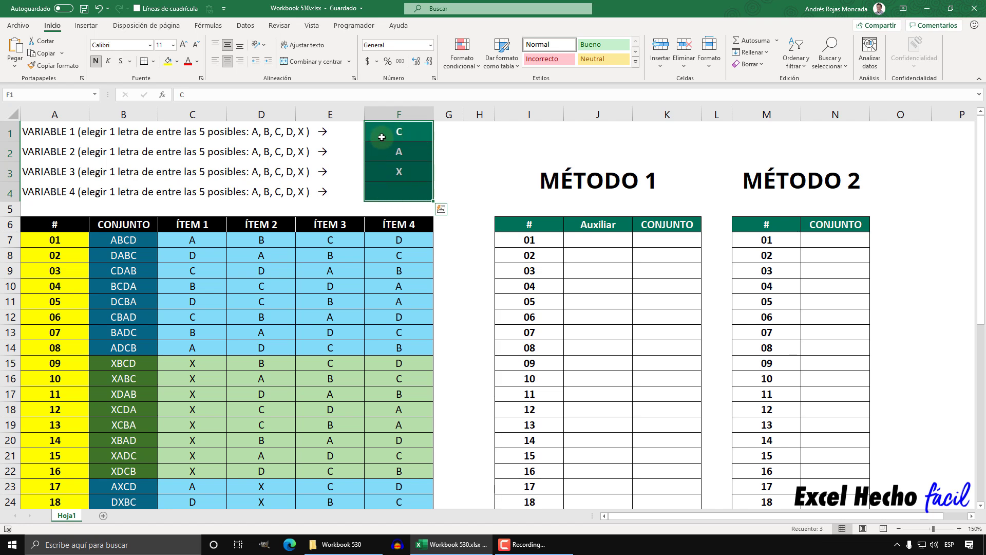
click(516, 132)
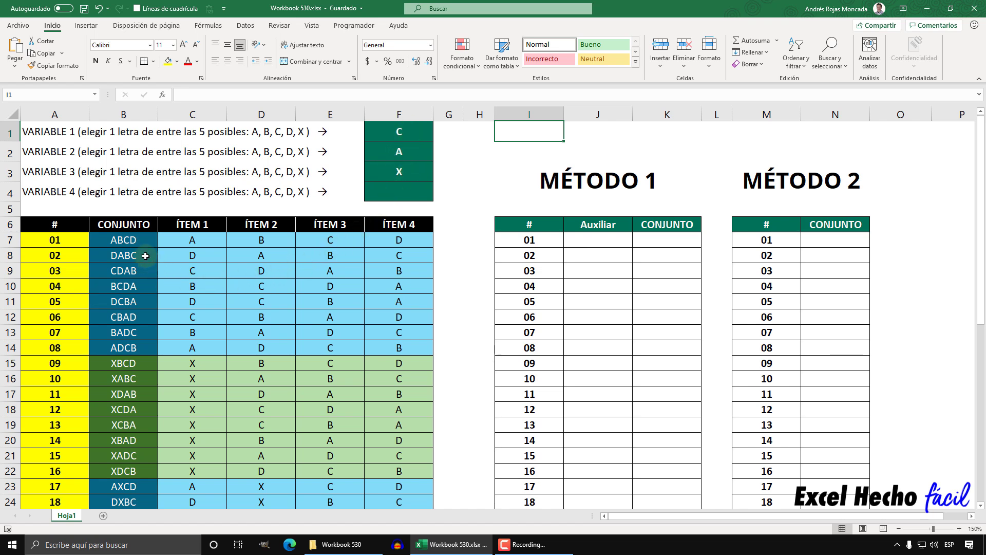
drag(141, 241, 137, 394)
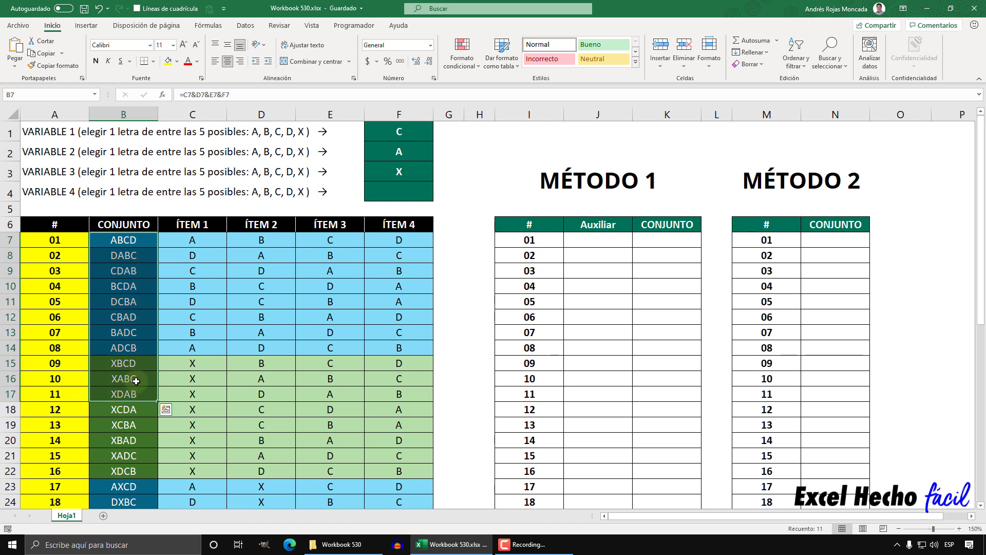
click(190, 241)
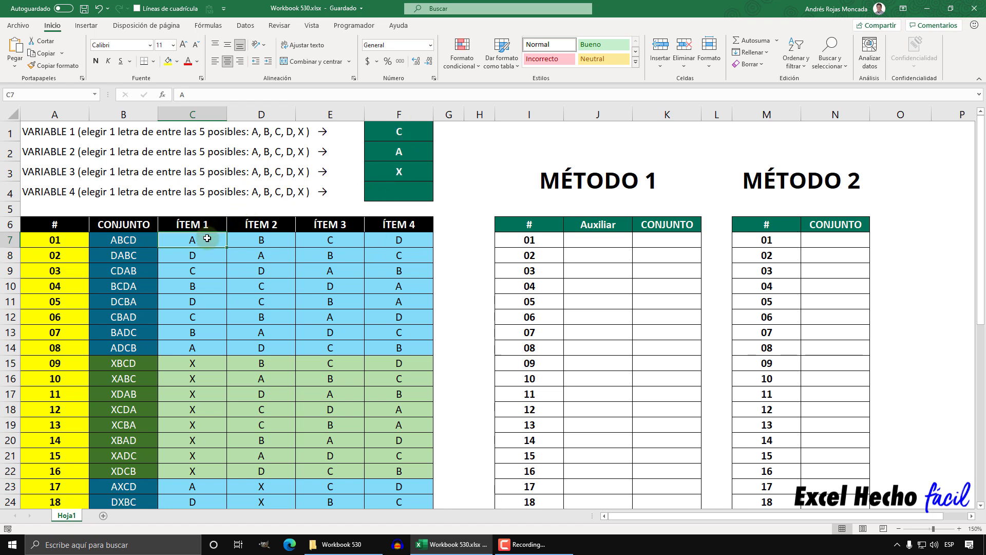
drag(207, 239, 194, 378)
drag(274, 238, 259, 378)
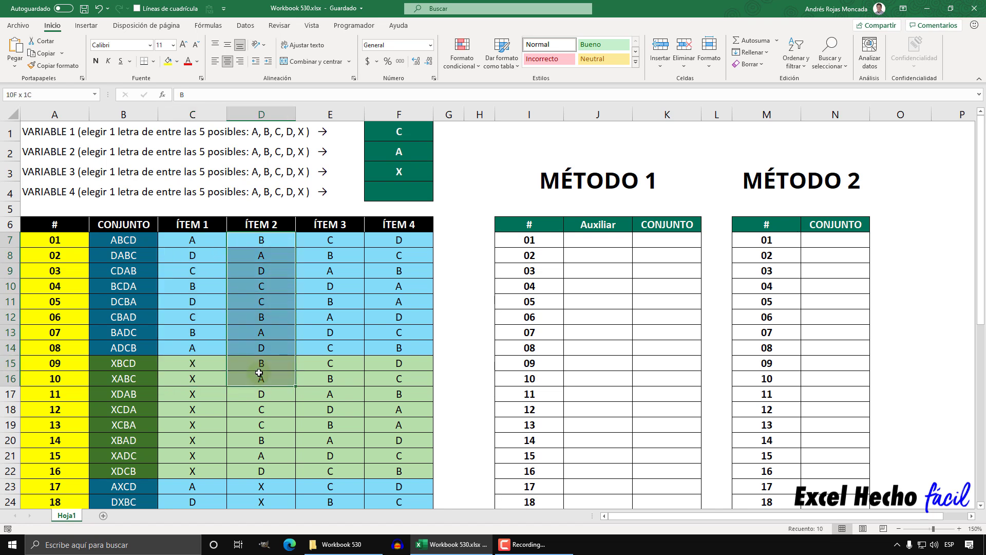
drag(330, 242, 317, 353)
drag(392, 244, 370, 380)
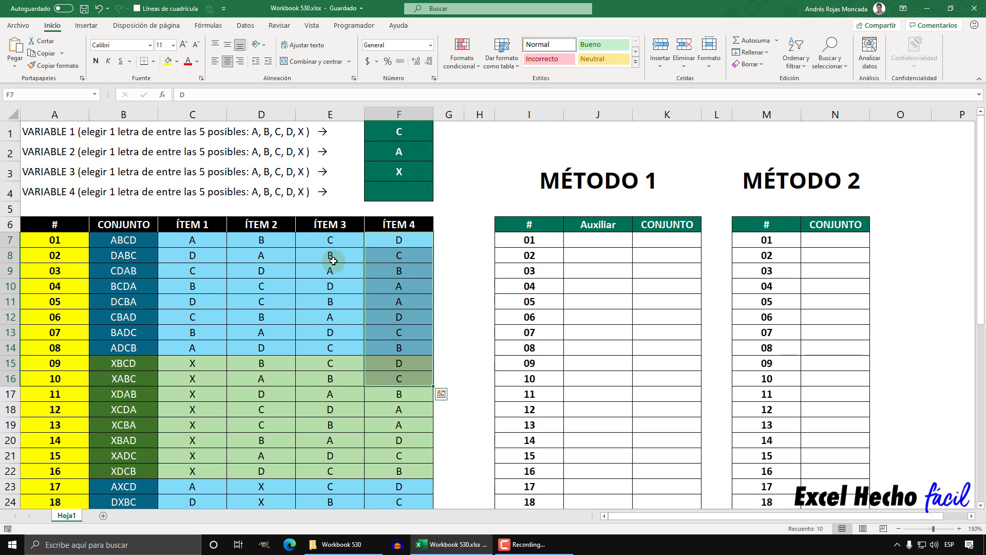
- Examine rows 01, 02 and 10 to see how their letters form each set, and the Método 1 CONJUNTO column
click(162, 241)
key(ctrl+shift+Right)
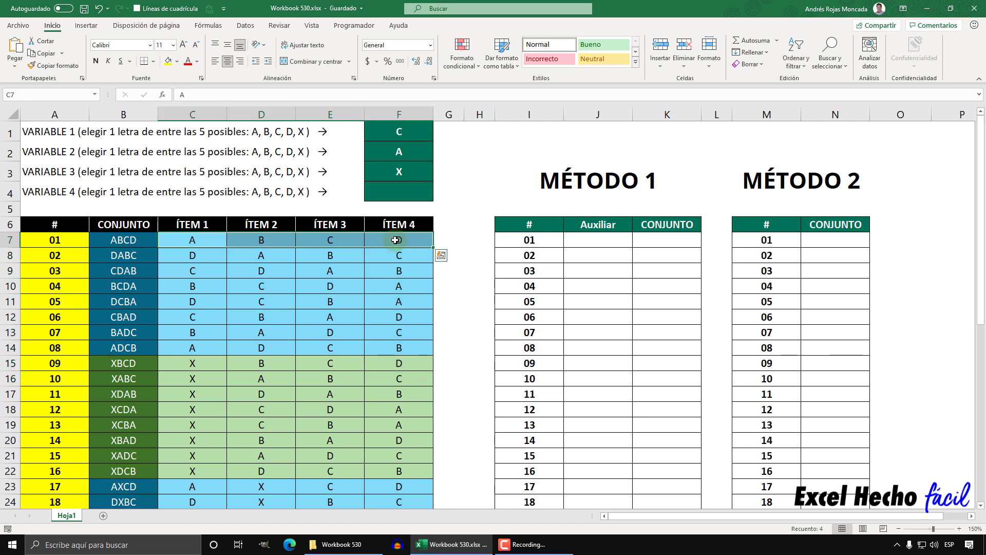
click(330, 241)
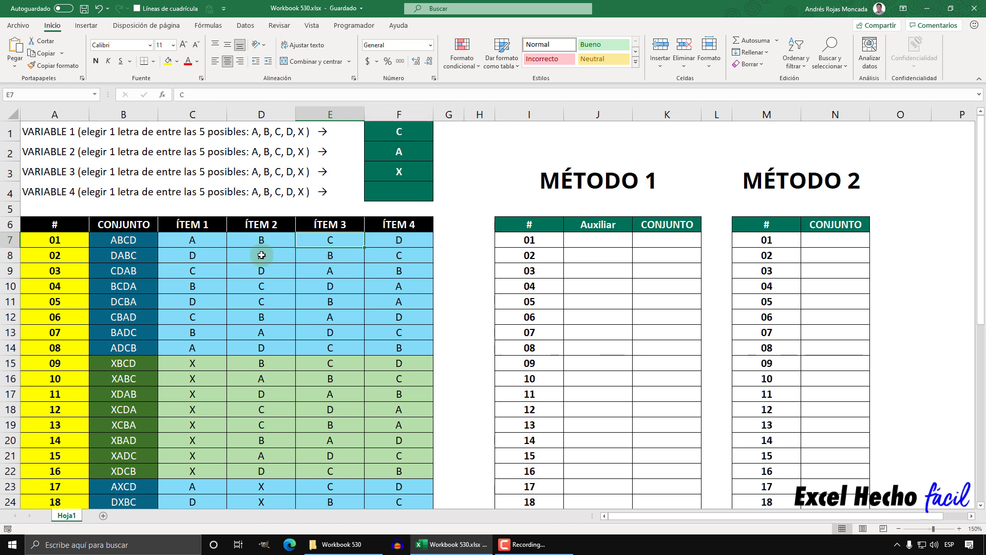
click(217, 239)
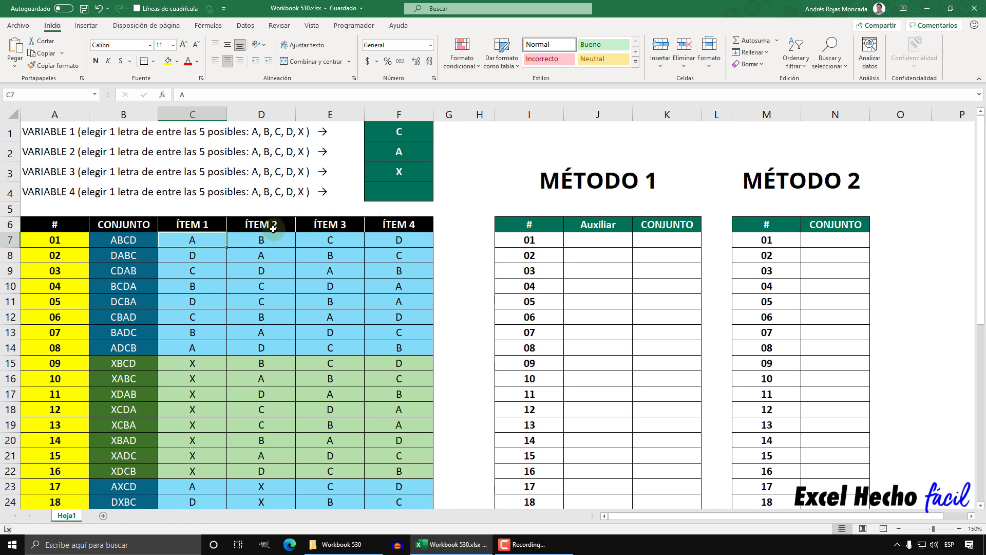
drag(135, 240, 397, 235)
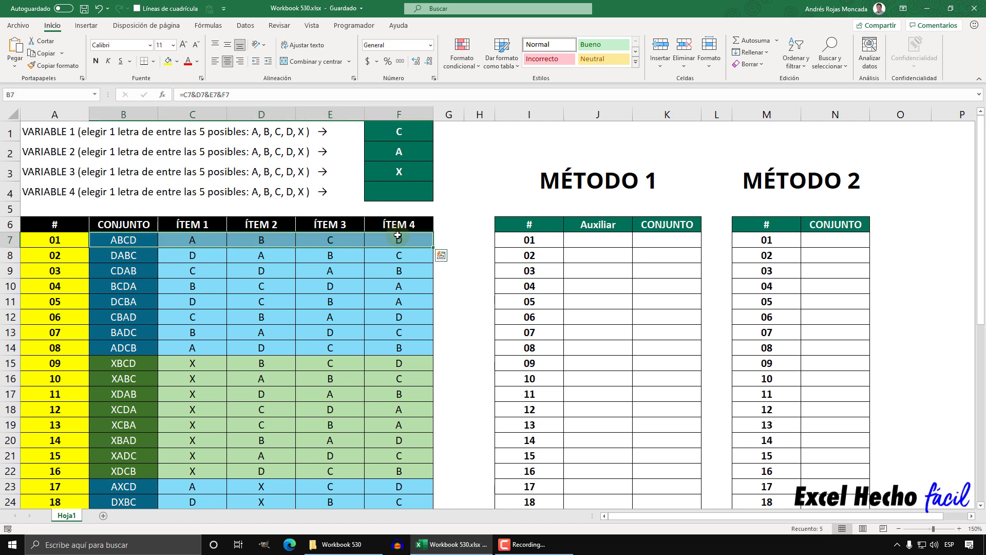
click(145, 258)
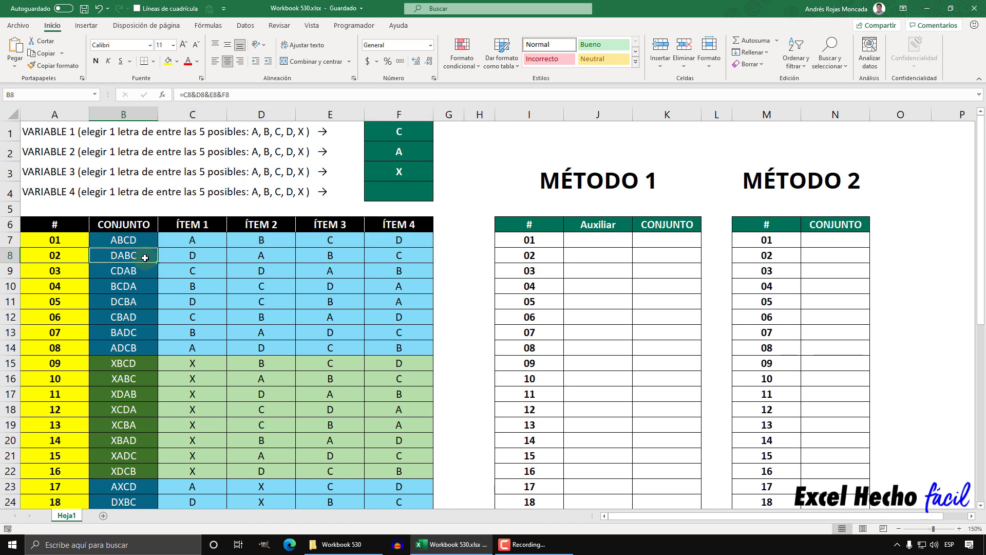
click(387, 256)
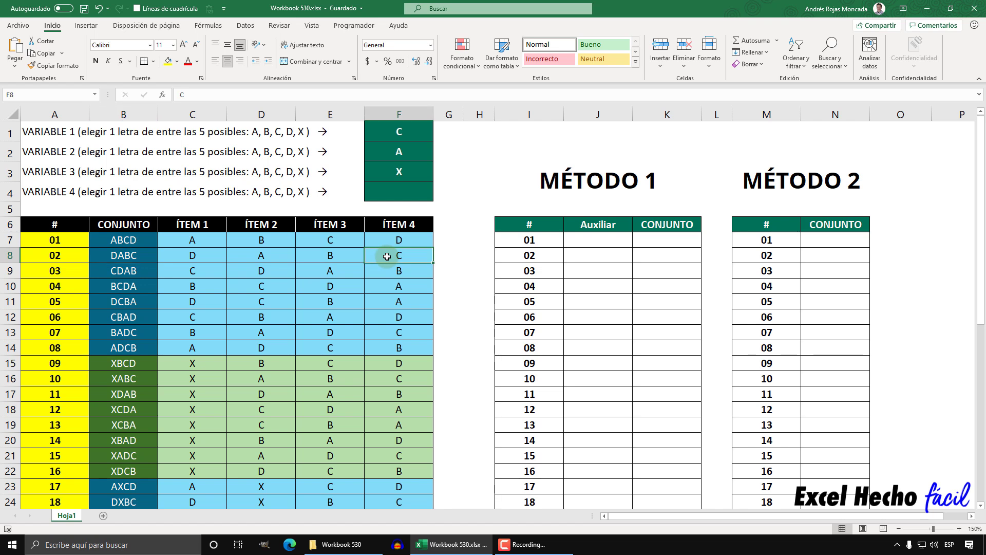
click(278, 256)
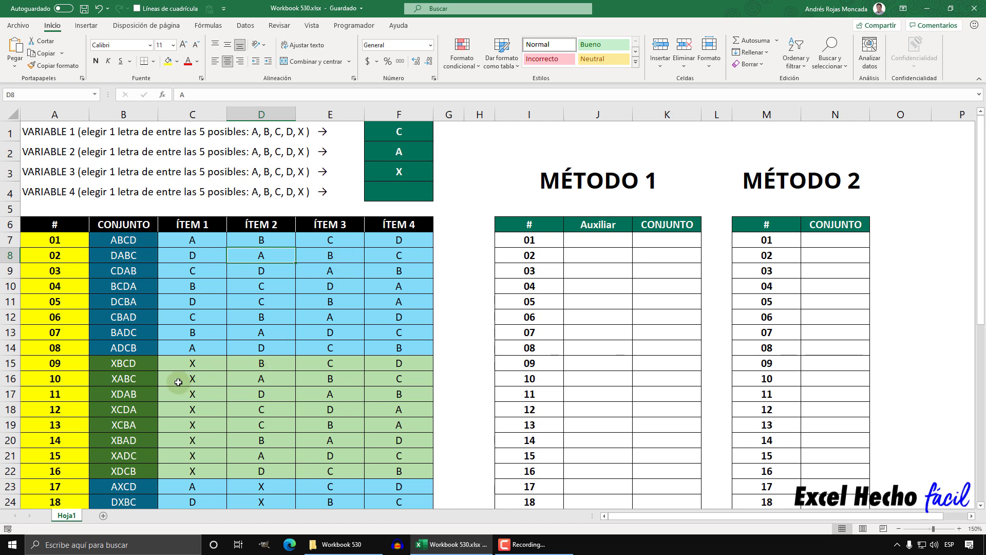
drag(72, 379, 396, 379)
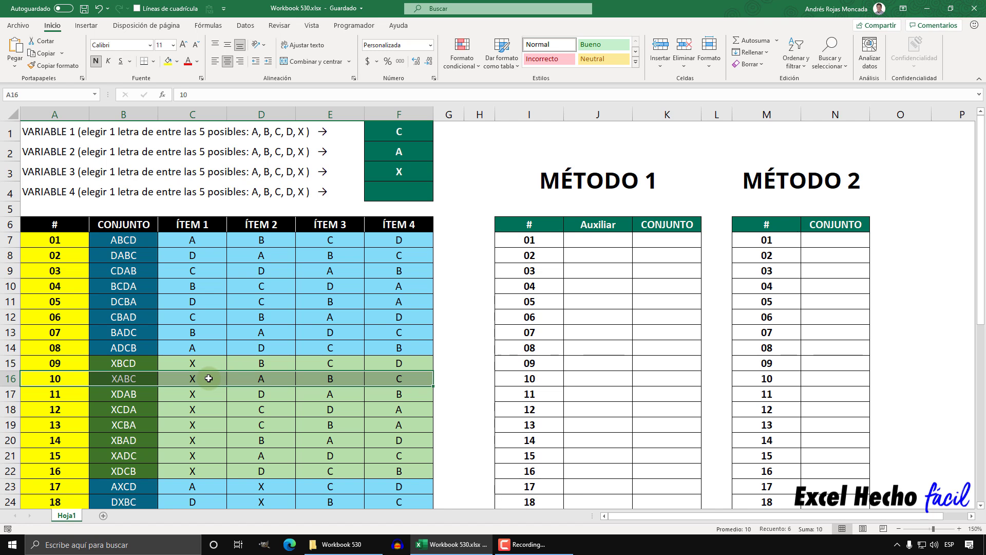
drag(82, 378, 400, 378)
click(151, 380)
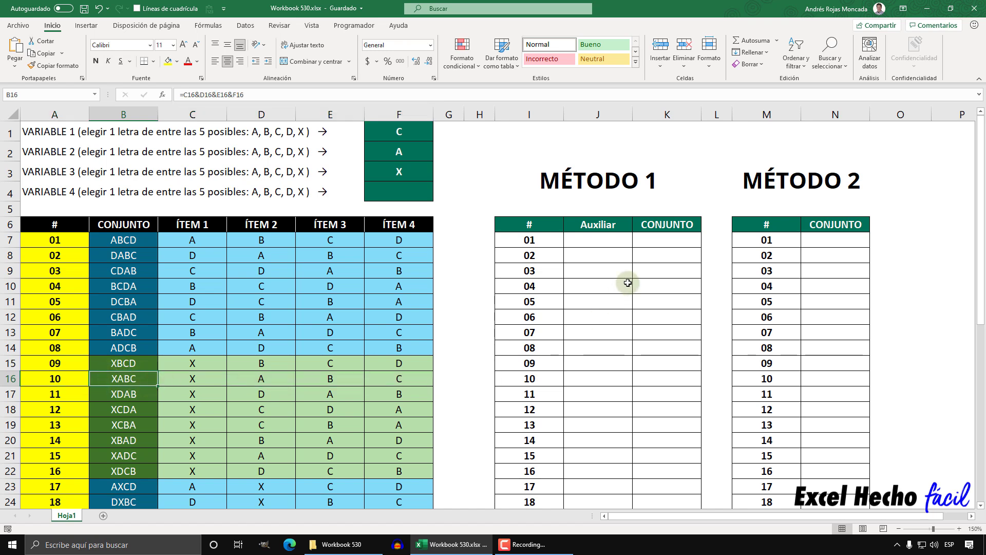
click(654, 239)
drag(653, 239, 650, 399)
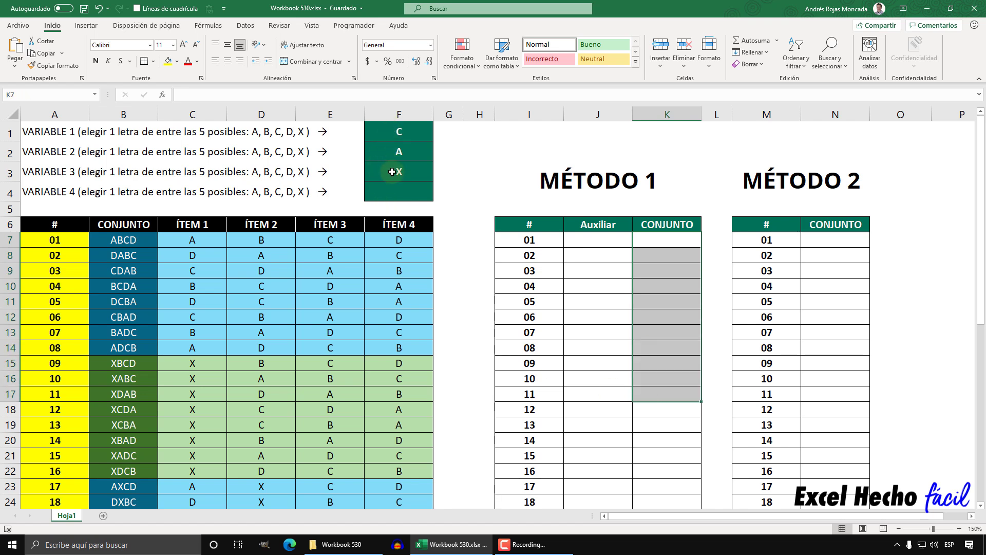
click(521, 129)
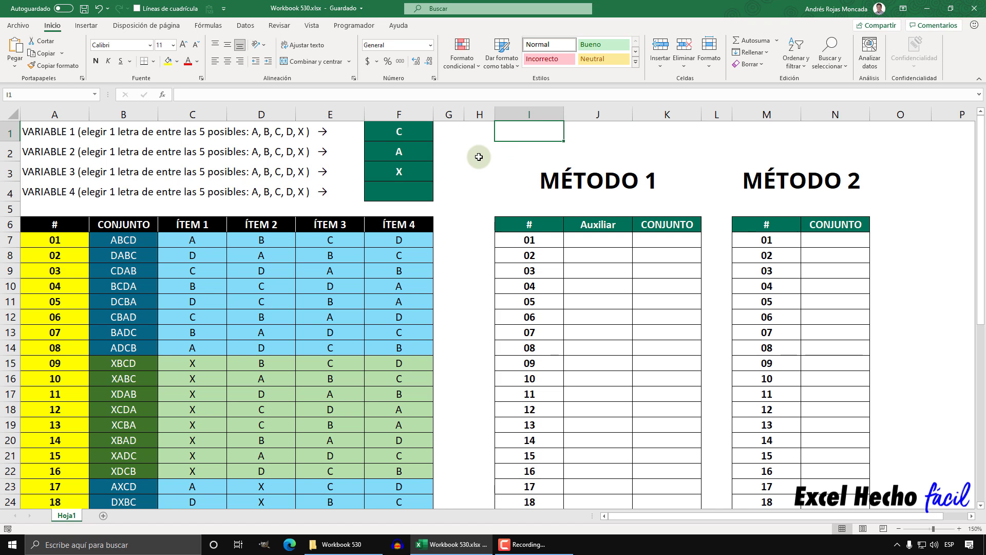
- Enter the letter D for Variable 4 in cell F4
drag(415, 132, 413, 186)
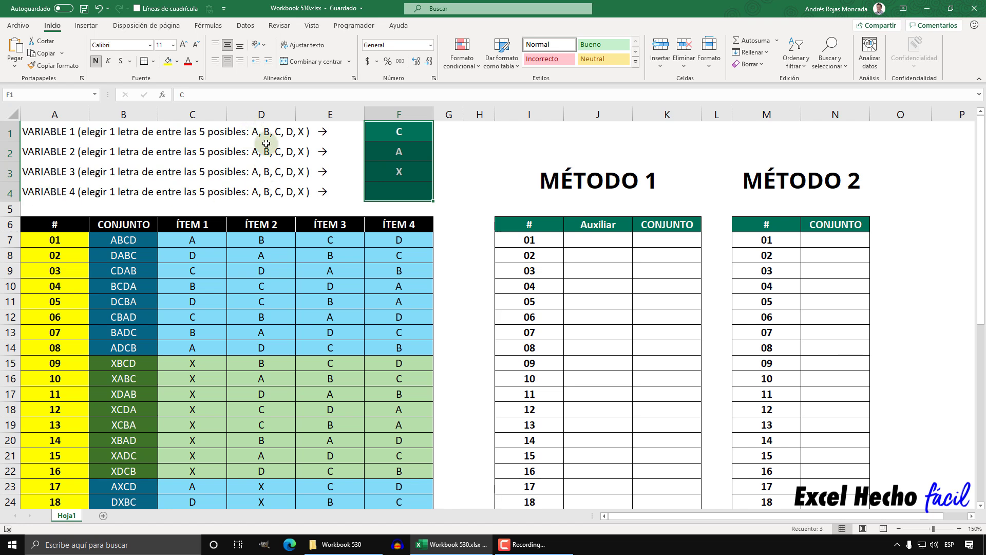
drag(415, 132, 420, 189)
click(419, 189)
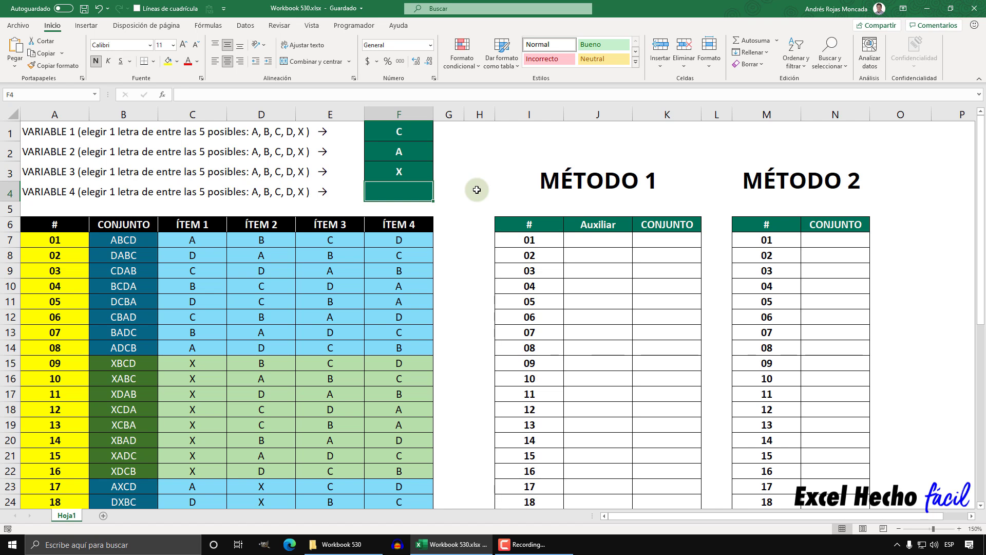
text(D)
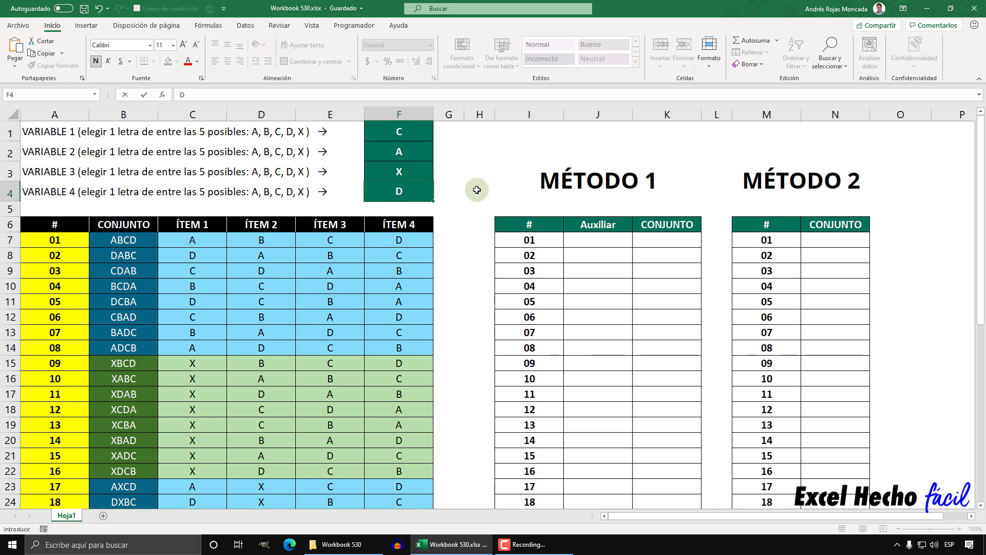
key(Return)
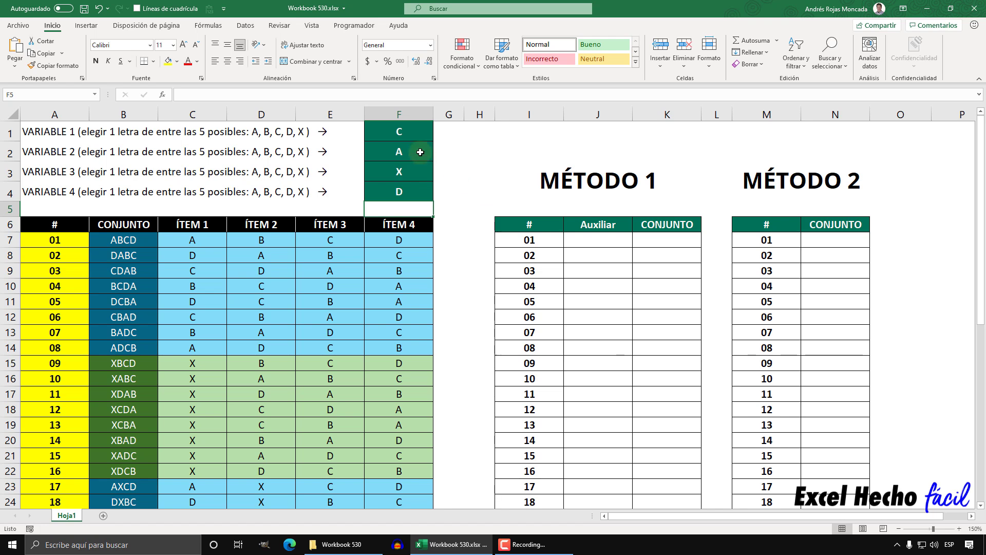
- Compare the four chosen variable letters with the item letters of sets 01, 09 and 10
drag(418, 131, 410, 207)
drag(183, 239, 411, 240)
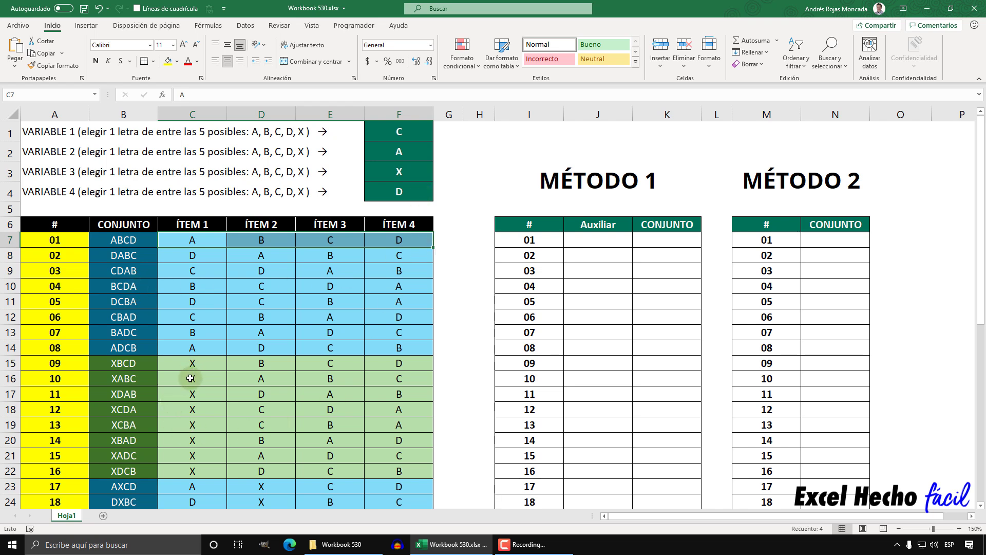
drag(192, 363, 403, 365)
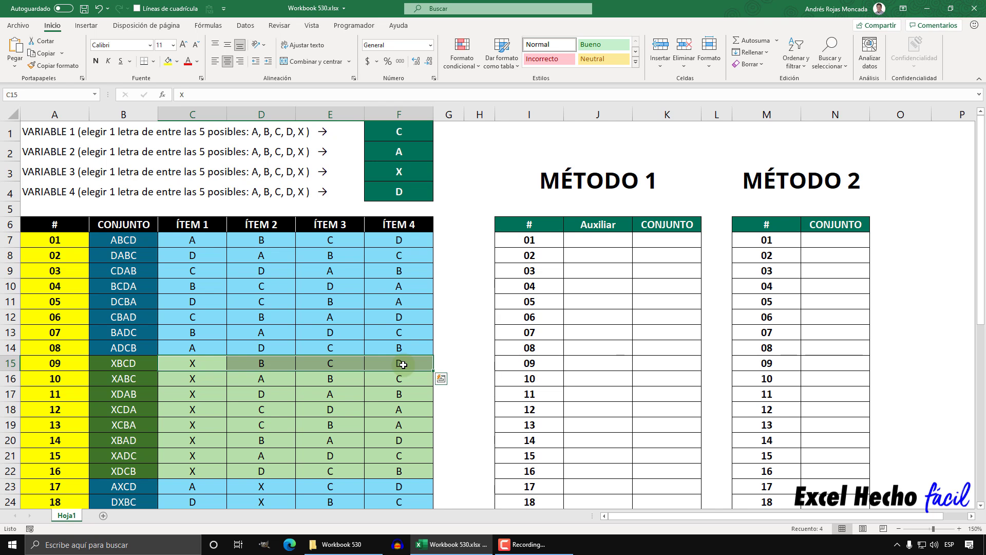
drag(399, 375, 191, 378)
drag(58, 377, 386, 378)
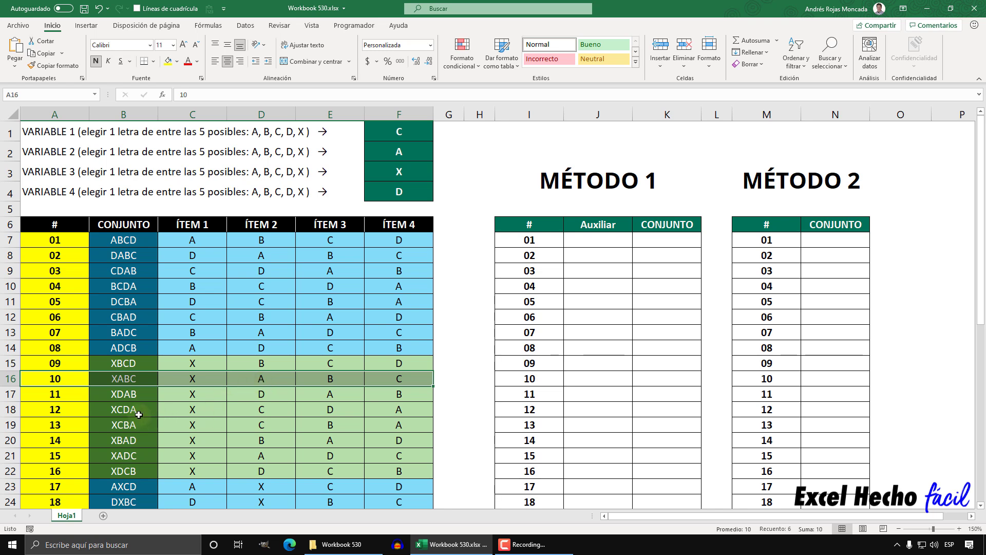
- Compare the item letters of set 12 with the four variable letters and check its CONJUNTO code
drag(65, 410, 380, 414)
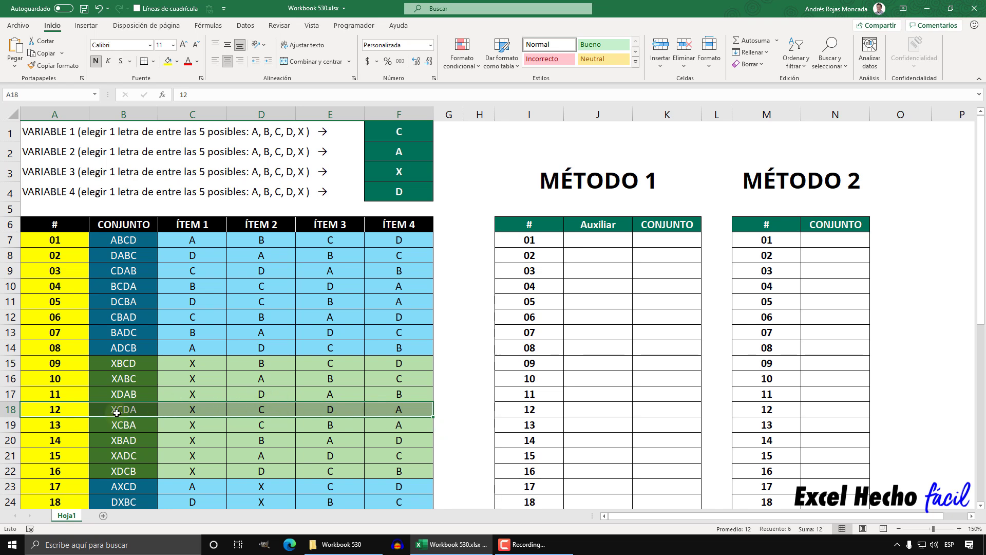
drag(57, 411, 403, 410)
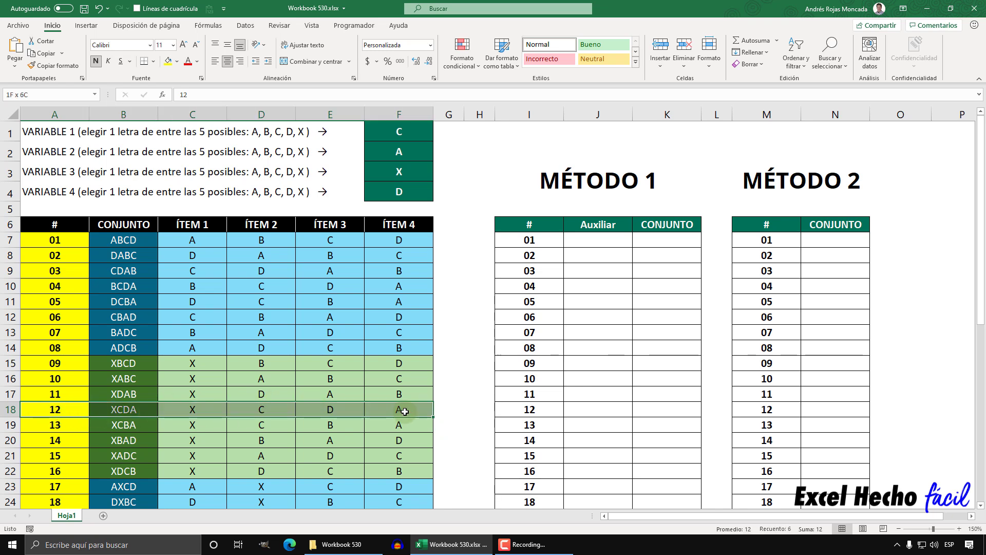
click(140, 410)
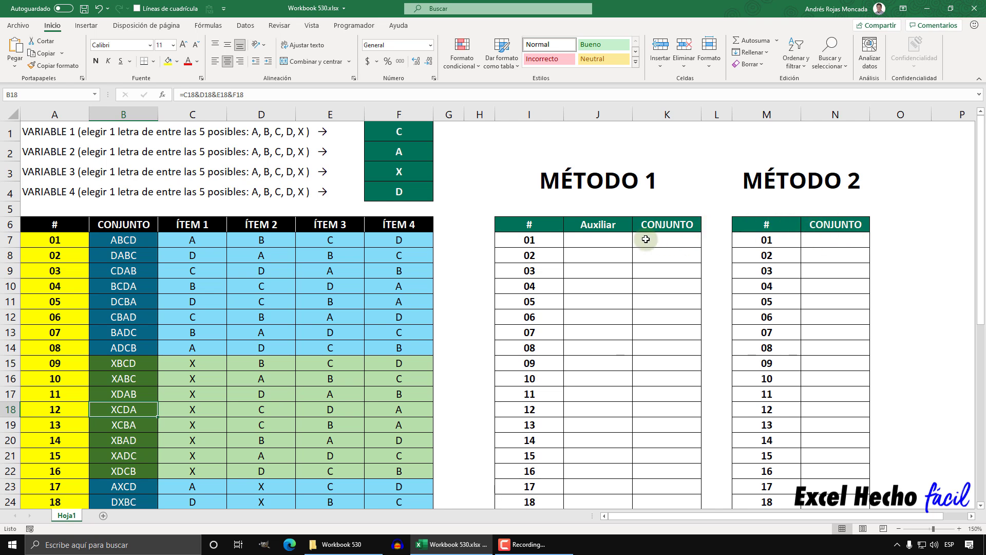
- Clear the letter from the Variable 4 cell F4
click(417, 192)
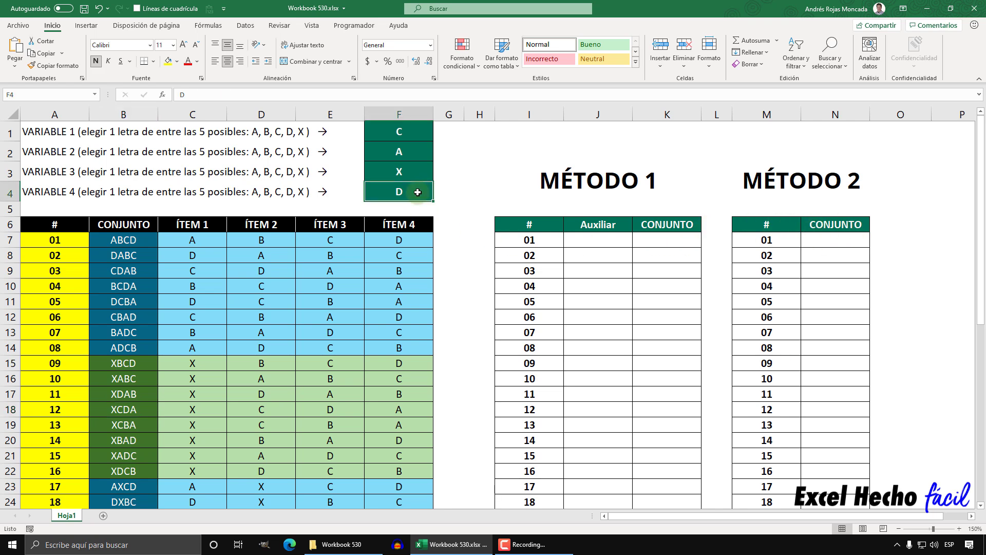
key(Delete)
click(526, 140)
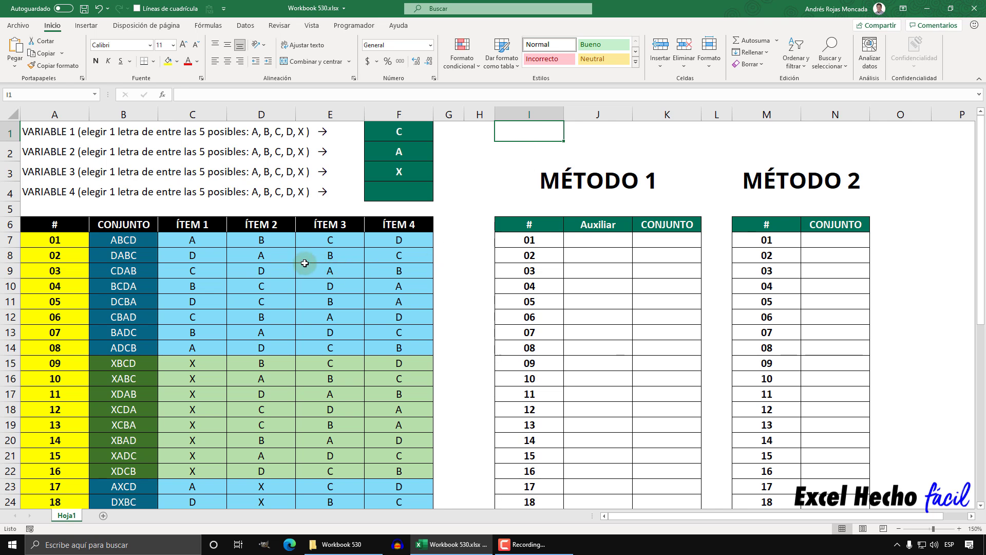
- Review the full list of sets from 01 to 40 and their item letters
scroll(305, 263, down, 9)
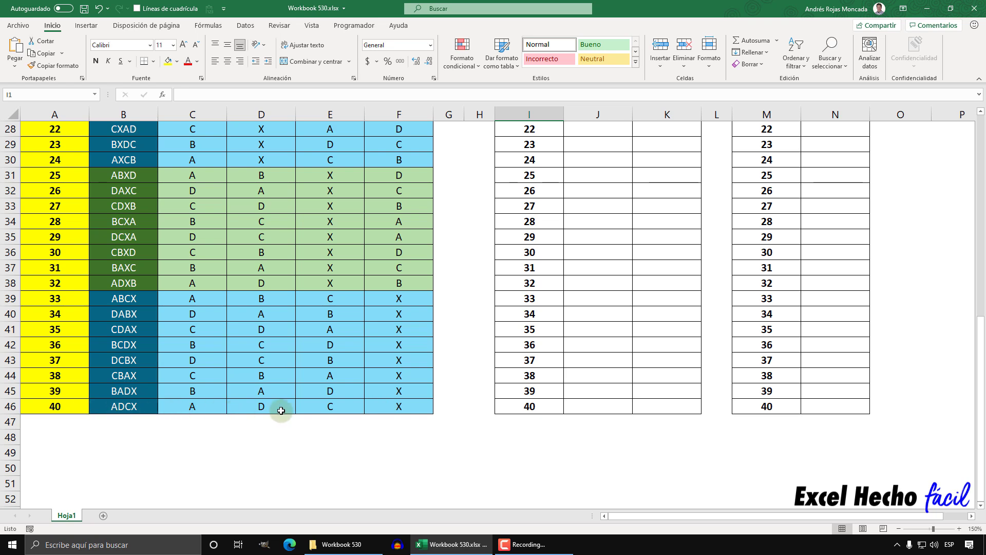
scroll(152, 303, up, 1)
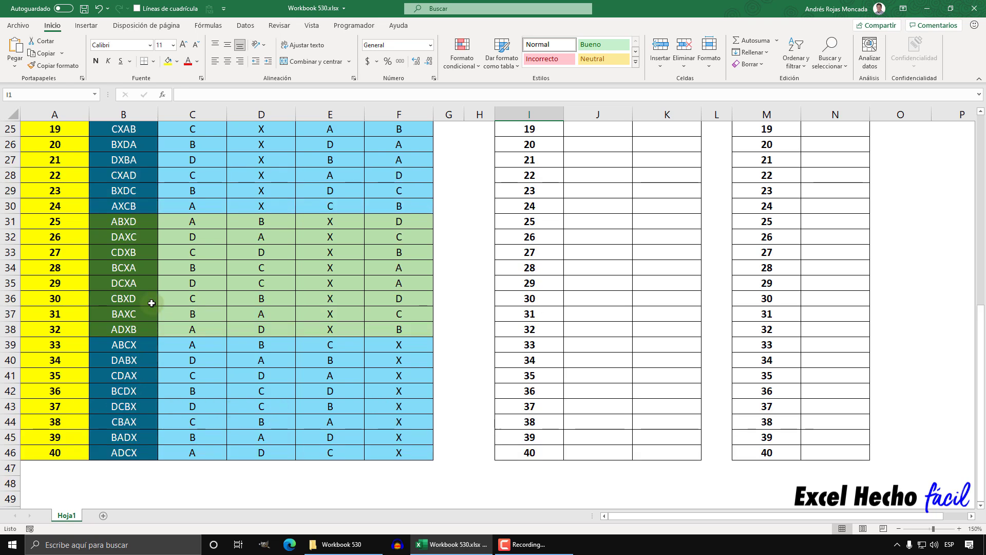
scroll(169, 286, up, 2)
scroll(167, 257, up, 3)
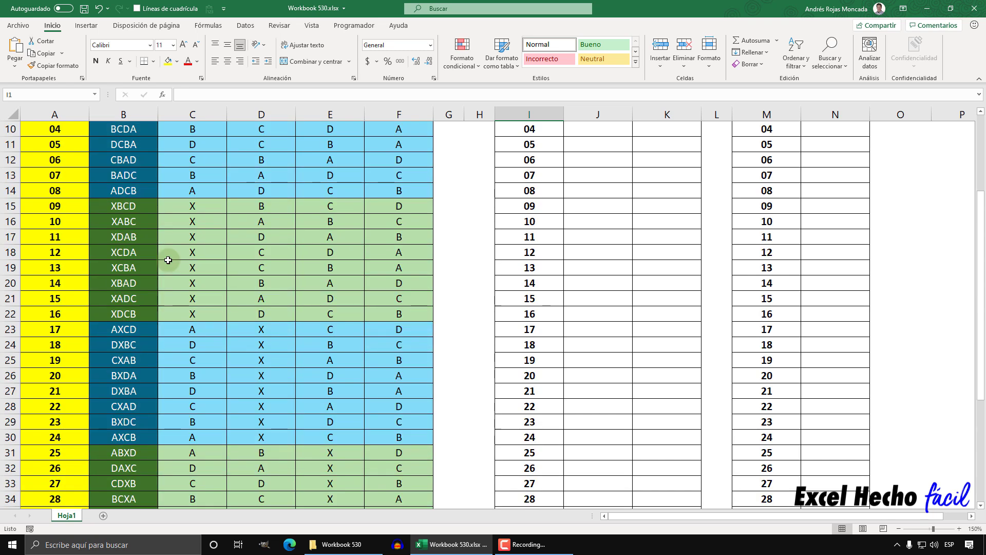
scroll(162, 251, up, 2)
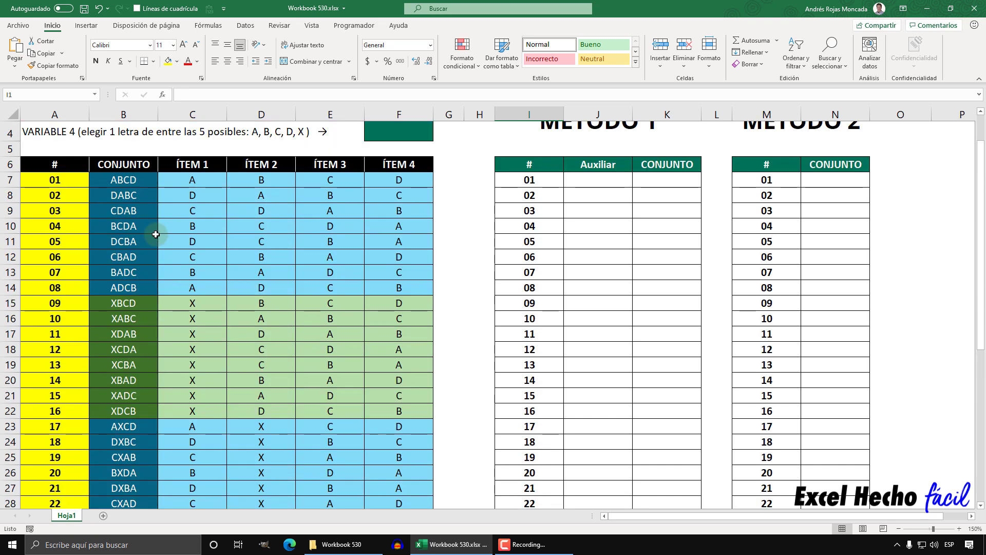
scroll(155, 234, up, 1)
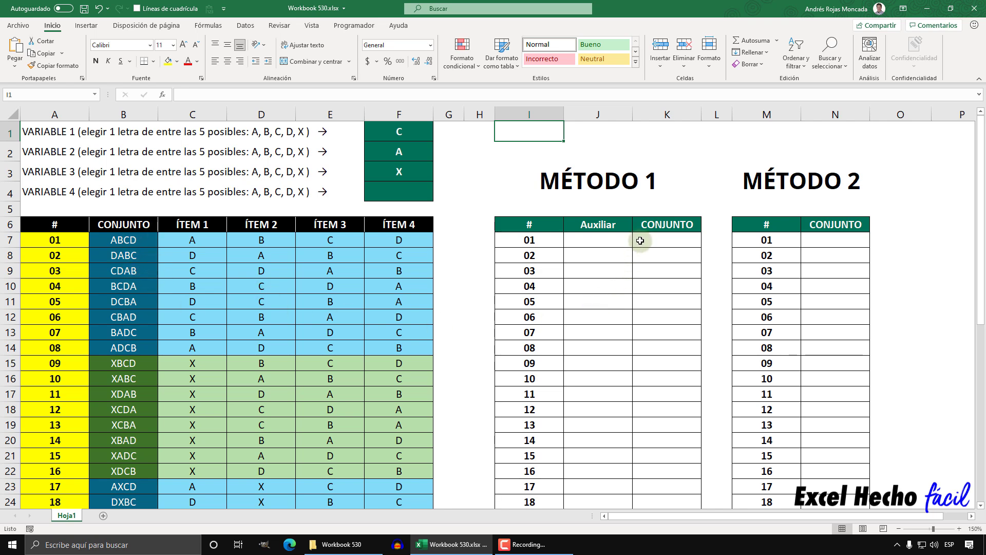
- In Auxiliar cell J7, write =F1:F4=C7 to compare the four variables with set 01's ÍTEM 1 letter
click(595, 240)
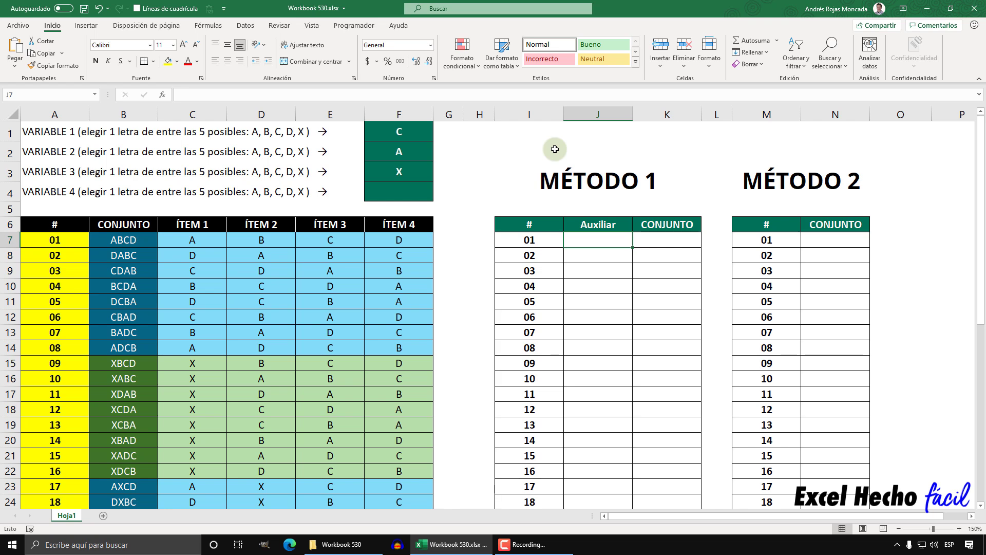
text(=)
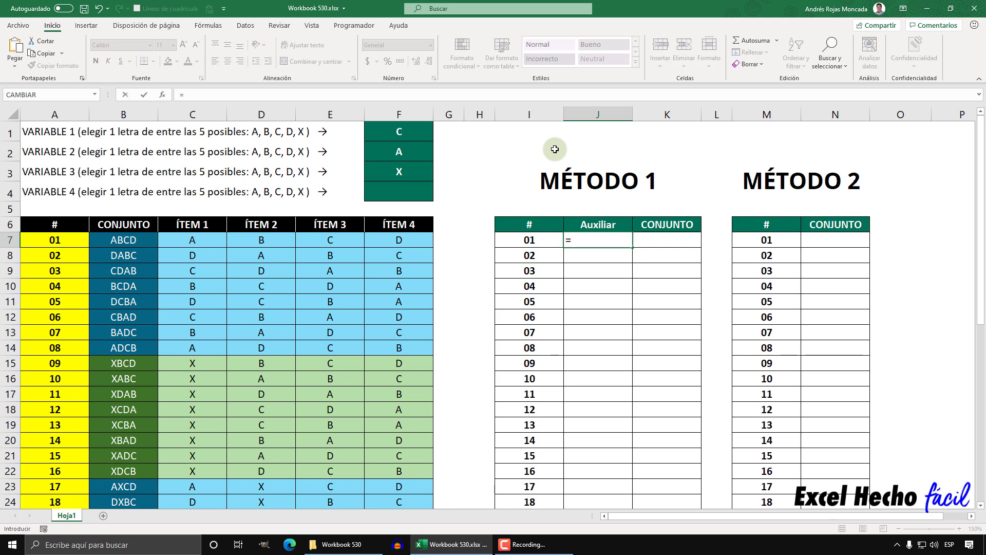
drag(401, 132, 407, 191)
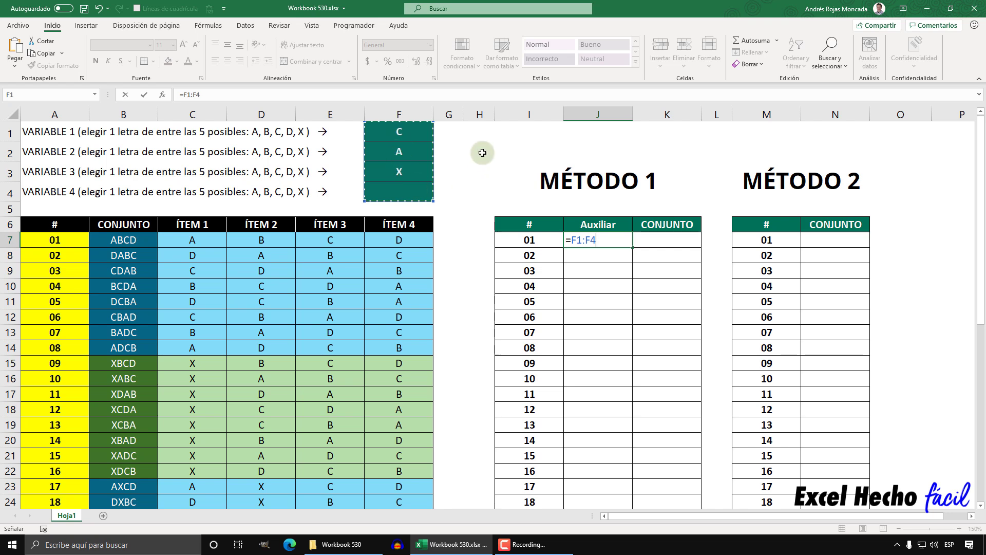
text(=)
drag(203, 239, 378, 239)
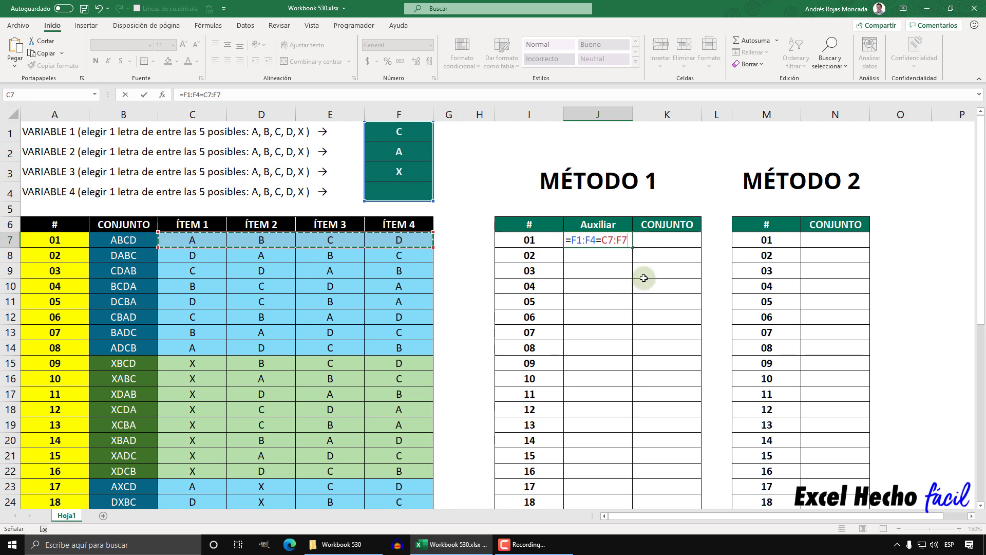
drag(628, 240, 602, 240)
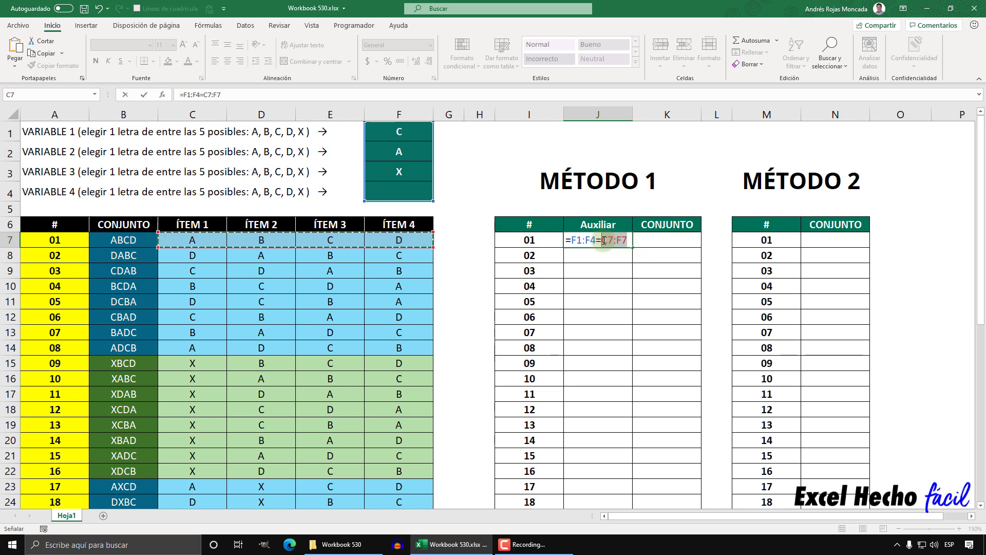
click(209, 240)
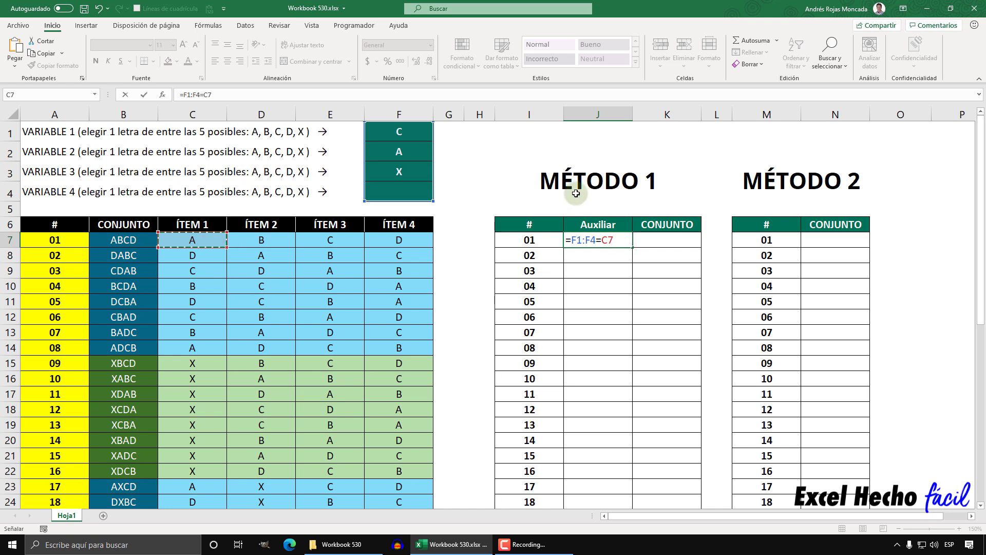
- Evaluate the =F1:F4=C7 comparison in place to inspect its logical array, and restore the formula
drag(620, 240, 511, 242)
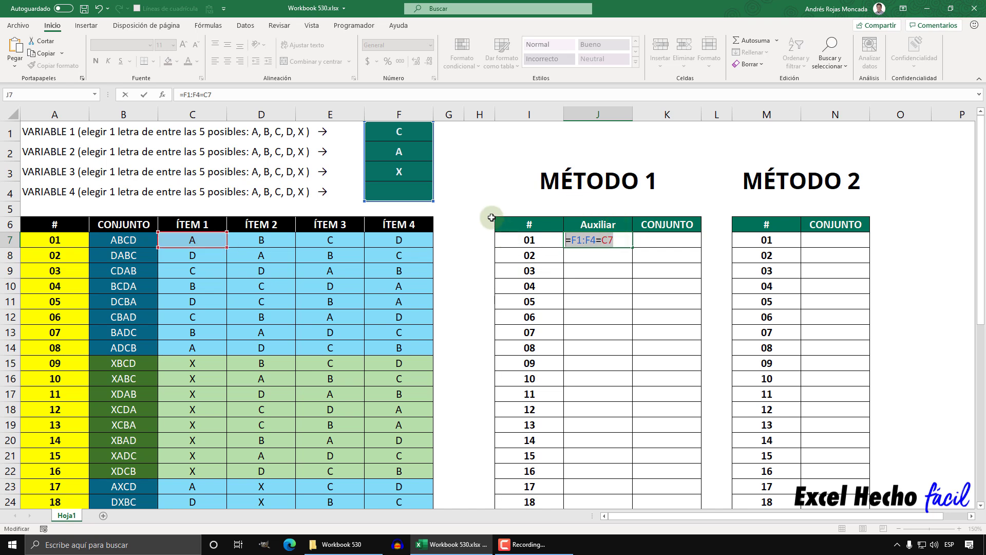
key(F9)
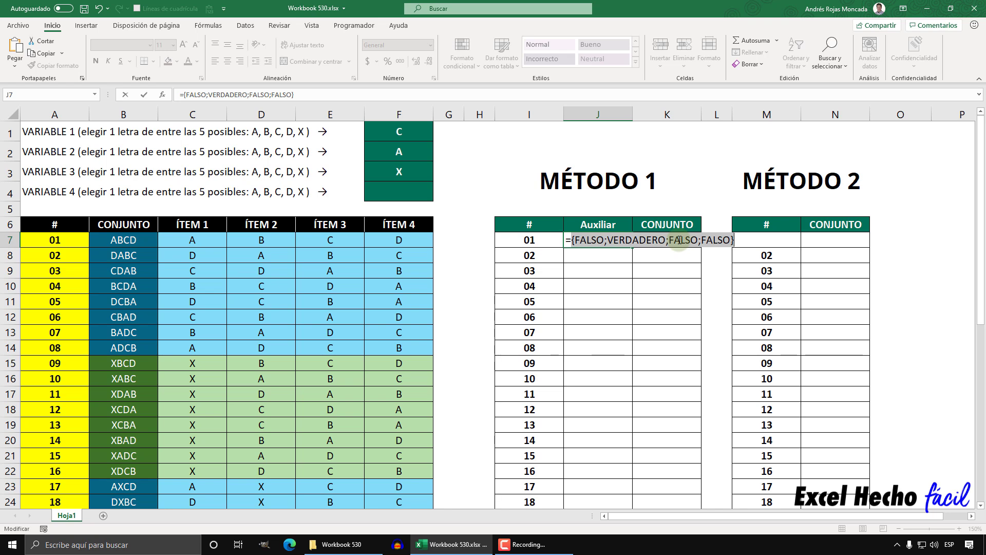
key(ctrl+z)
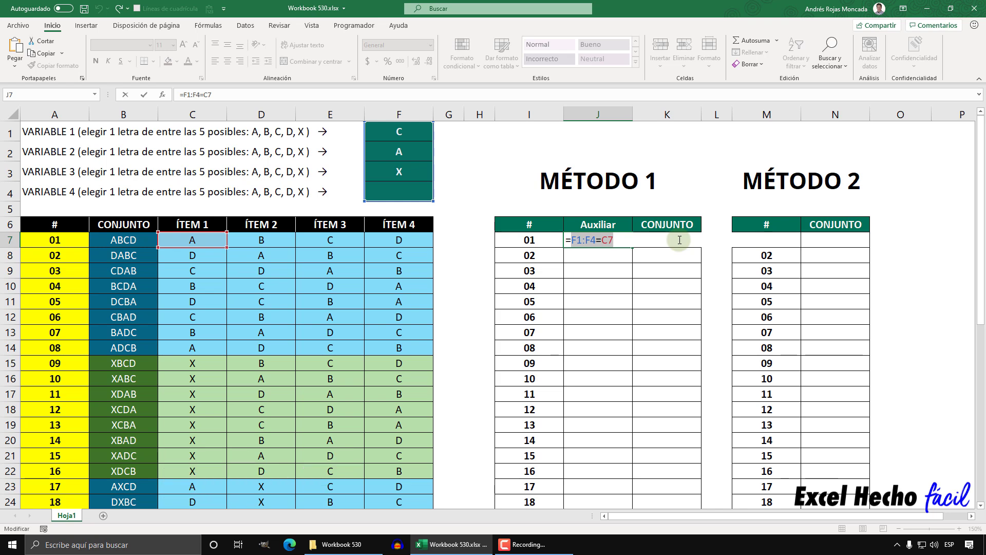
- Replace the J7 formula with =C7:F7=F1:F4, evaluate it in place to inspect the array, and restore the formula
click(630, 241)
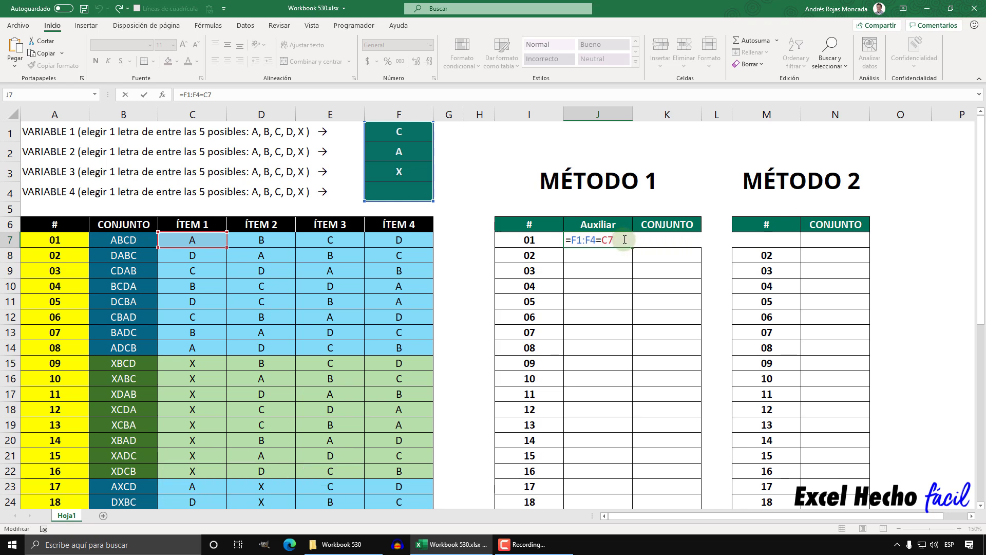
key(BackSpace)
key(BackSpace)
key(BackSpace)
key(BackSpace)
key(BackSpace)
key(BackSpace)
key(BackSpace)
key(BackSpace)
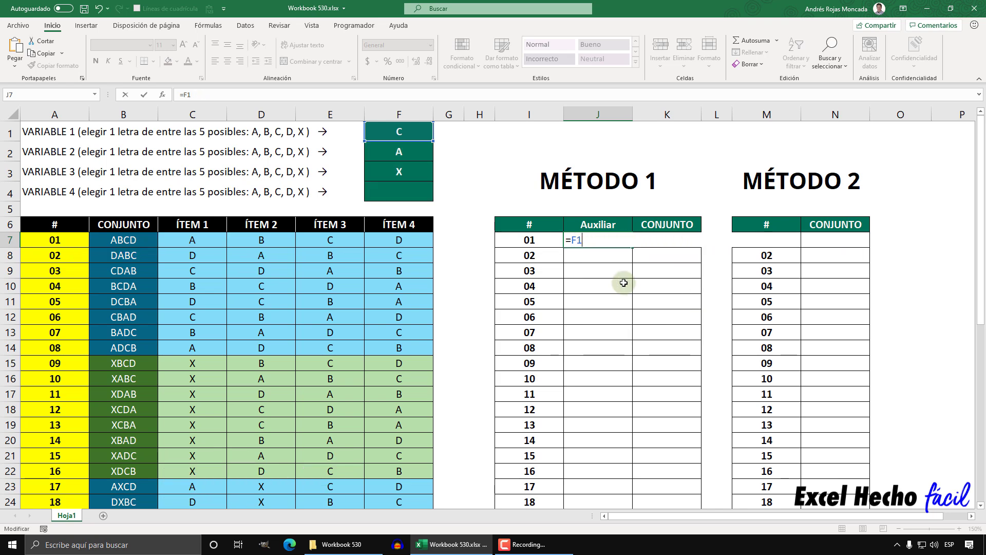
drag(175, 240, 399, 240)
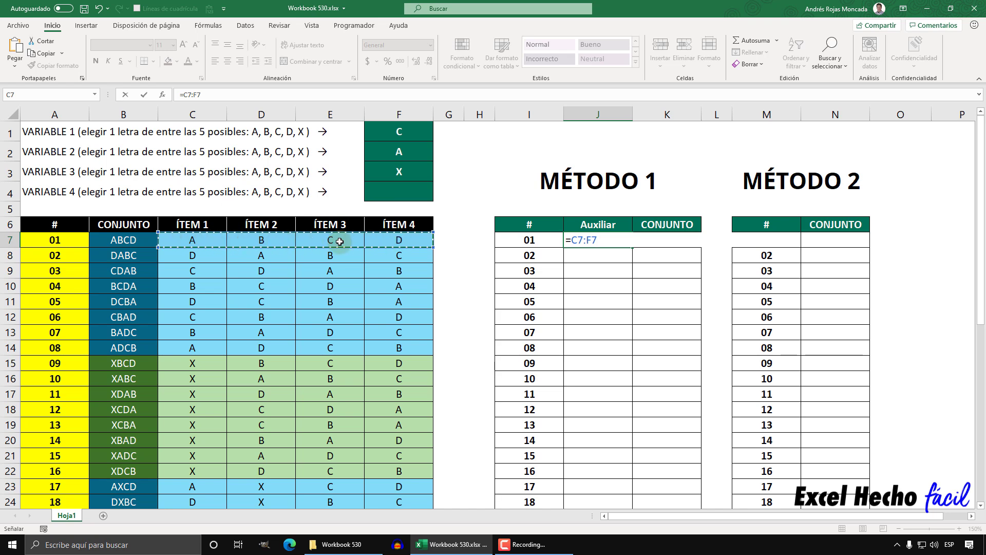
text(=)
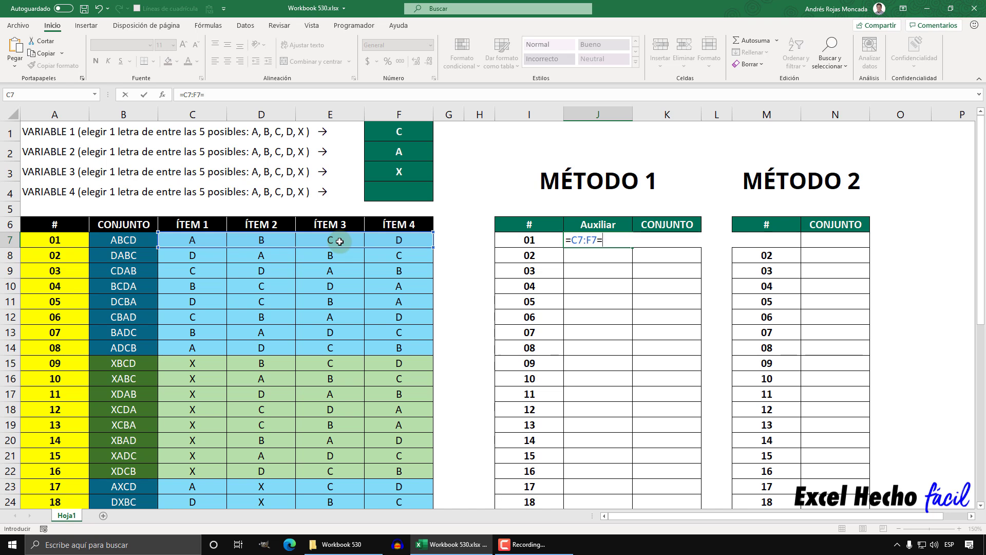
drag(395, 134, 399, 190)
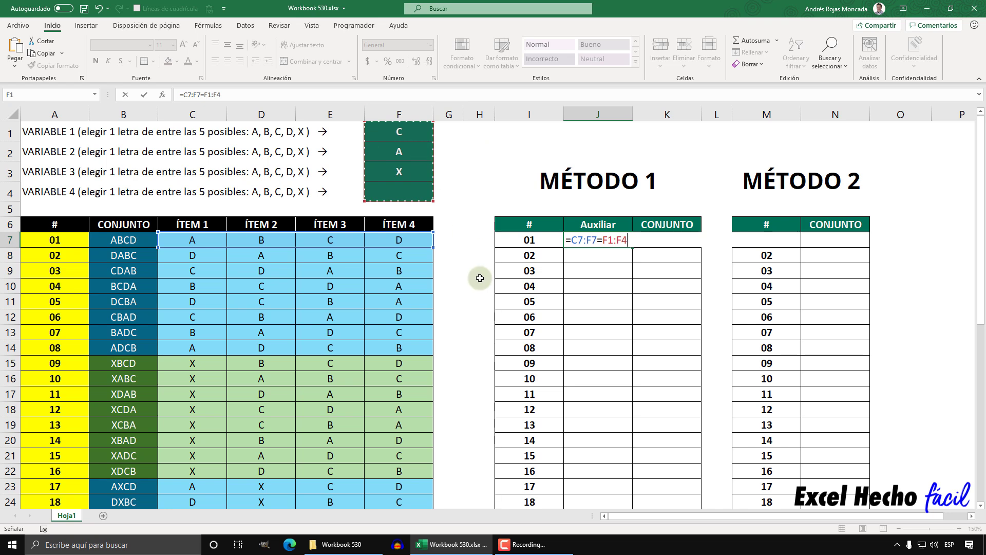
key(F9)
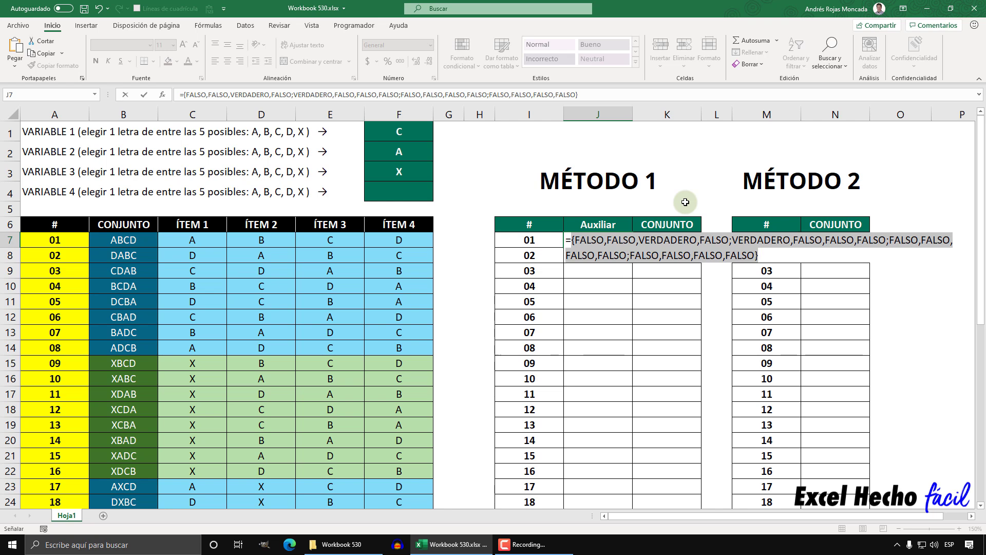
key(ctrl+z)
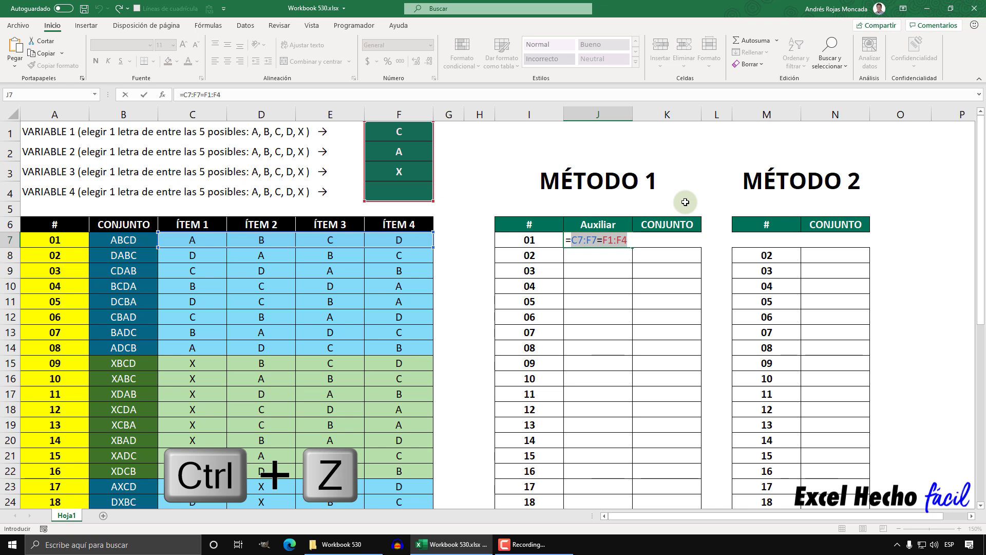
- Change the J7 formula to =(C7:F7=F1:F4)*1, evaluate it in place, and restore the formula
click(574, 240)
text(()
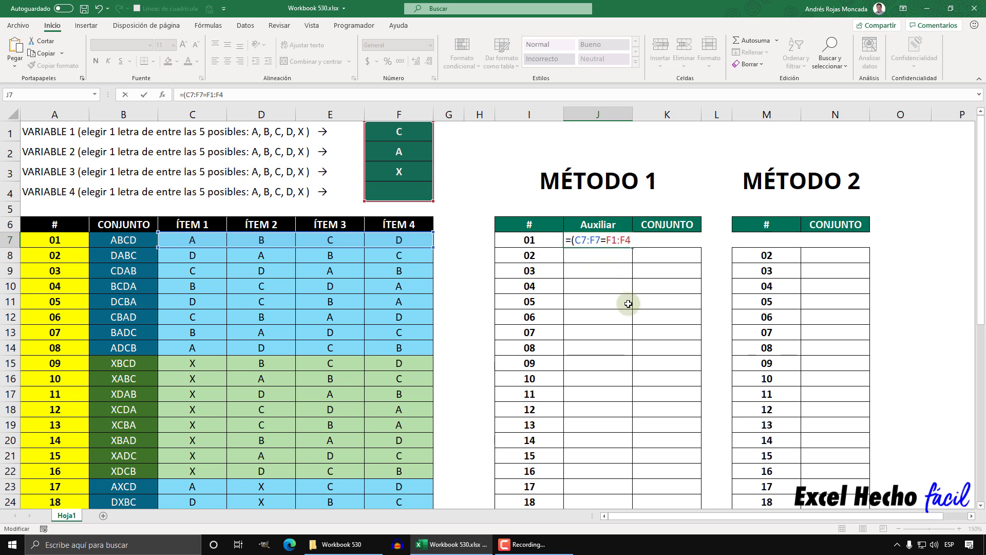
key(BackSpace)
key(F9)
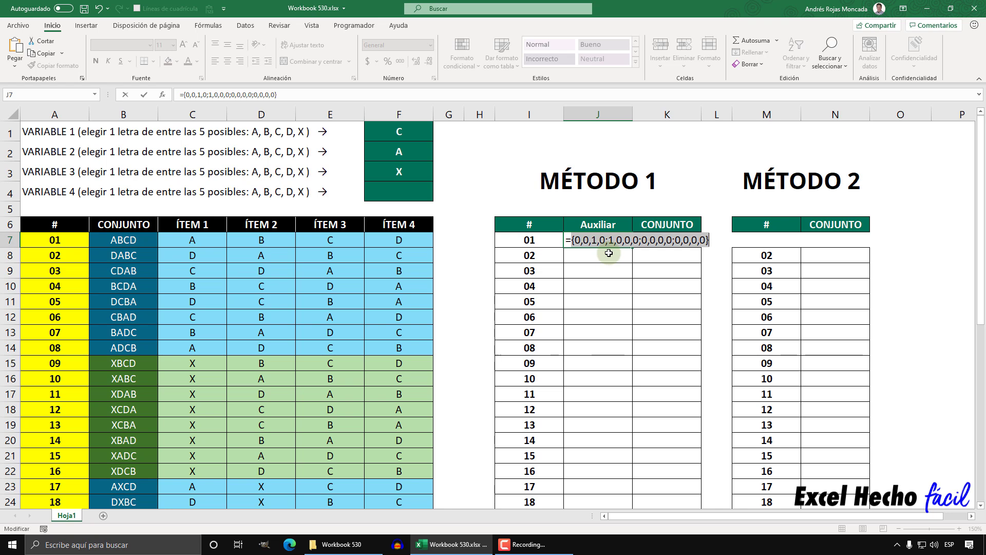
key(ctrl+z)
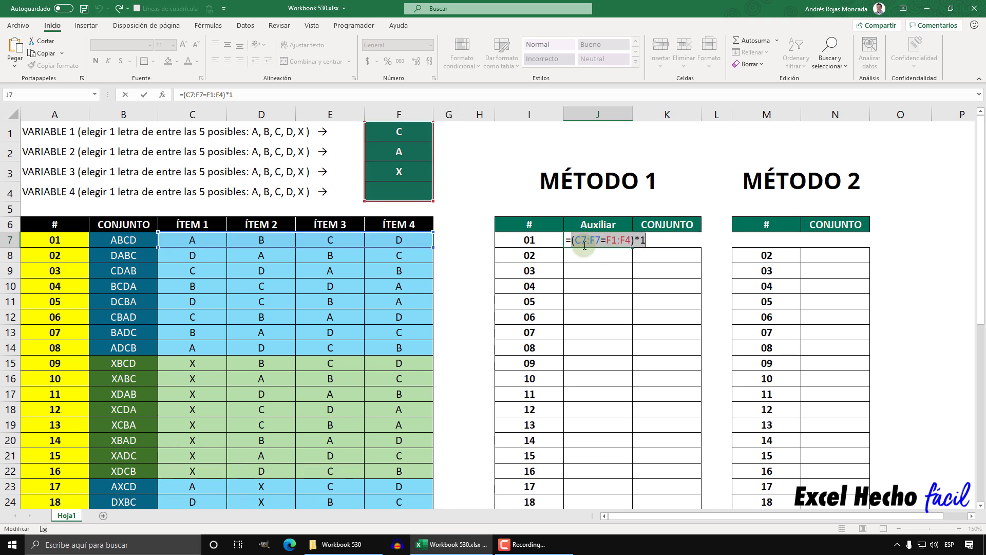
- Wrap the J7 expression in SUMAPRODUCTO to form =SUMAPRODUCTO((C7:F7=F1:F4)*1)
key(Left)
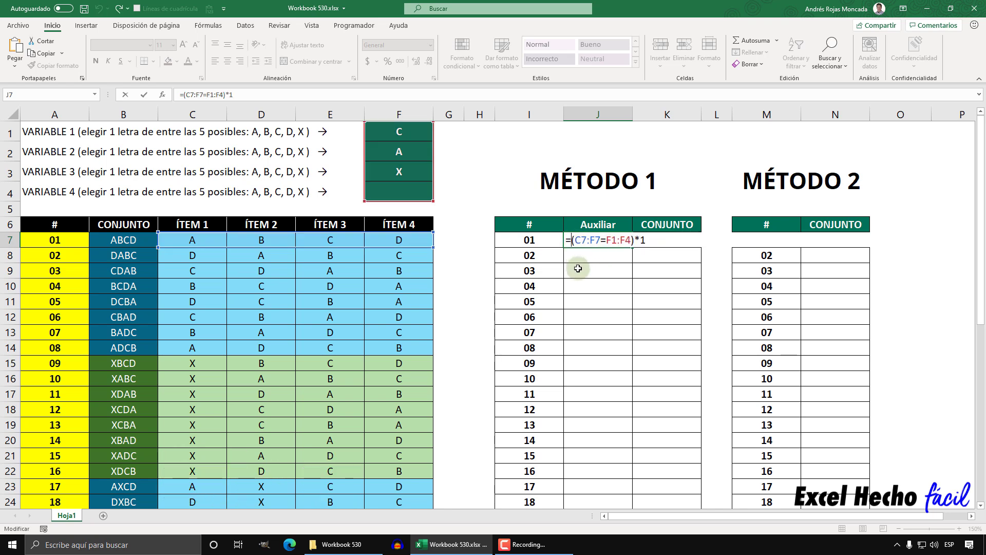
text(sum)
key(Down)
key(Down)
key(Down)
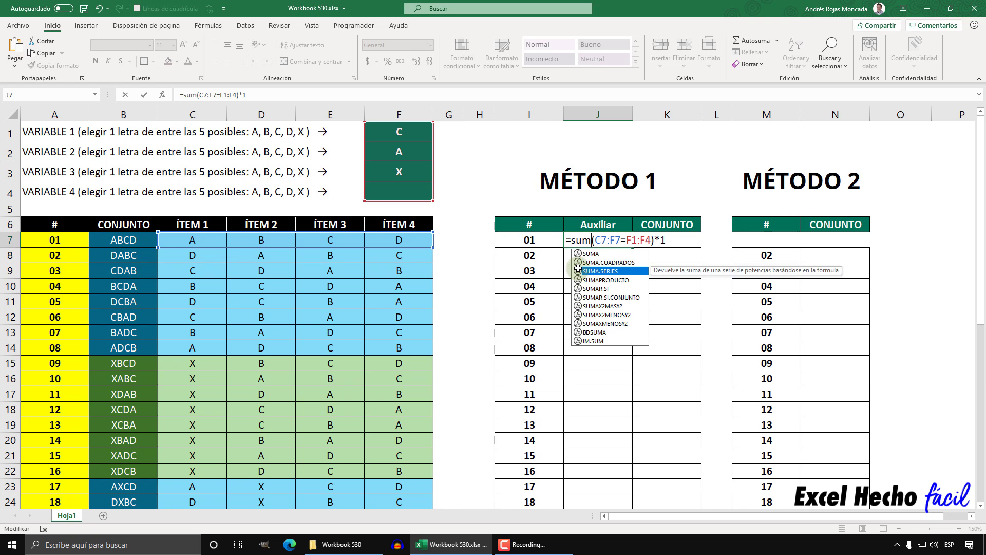
key(Tab)
text(()
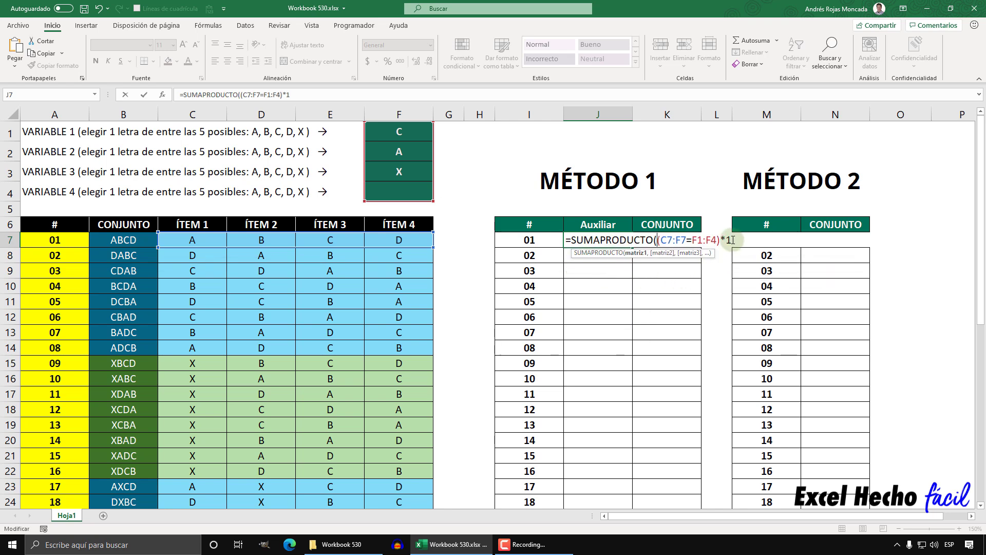
- Evaluate the whole SUMAPRODUCTO formula in J7 in place to check its result, and restore the formula
key(F9)
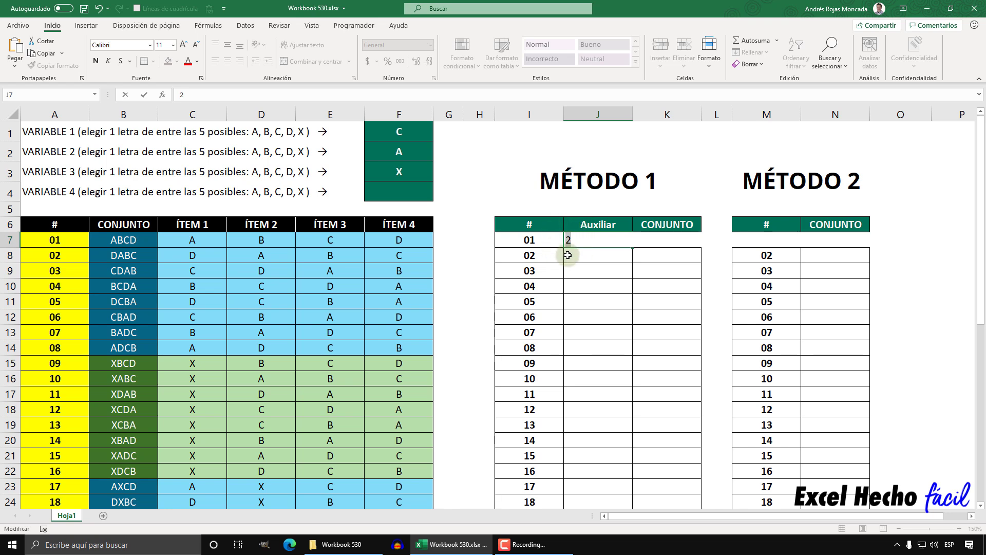
key(ctrl+z)
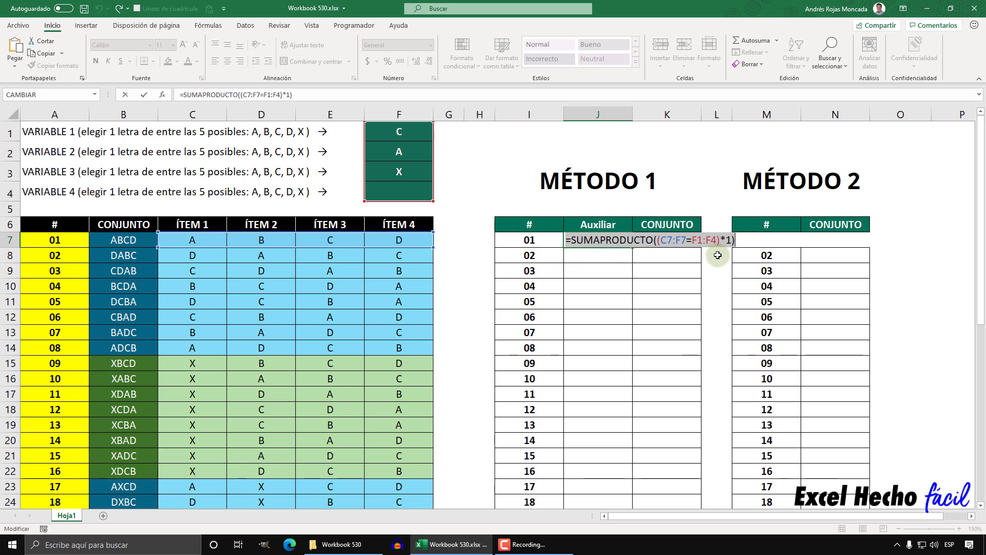
click(740, 240)
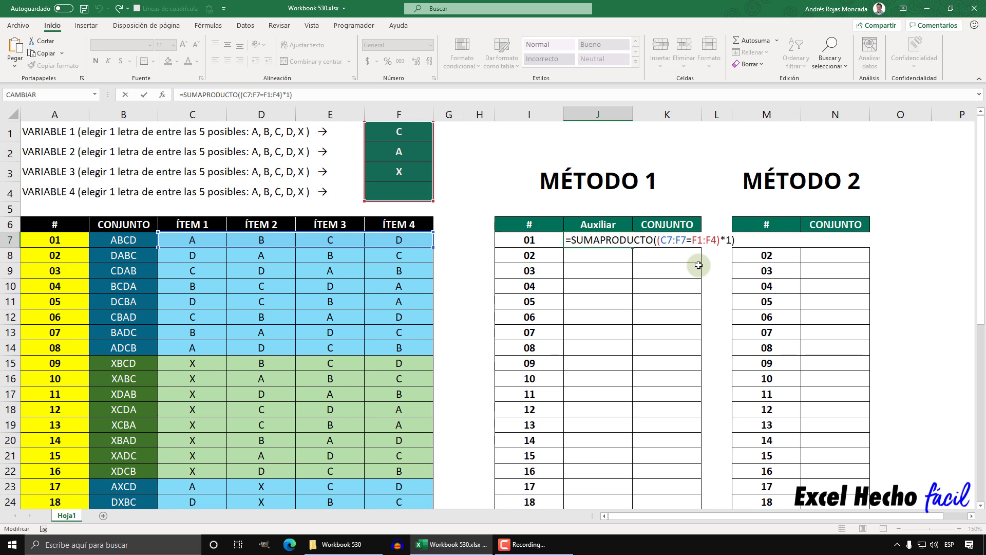
- Append >=CONTARA($F$1:$F$4) to the J7 formula and make the F1:F4 reference inside SUMAPRODUCTO absolute
text(>=contar)
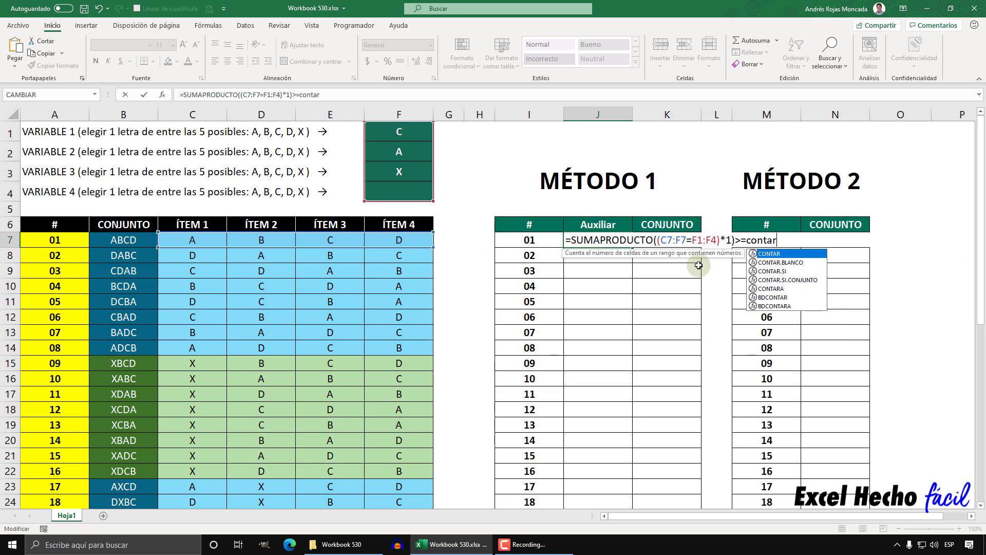
key(Down)
key(Down)
key(Down)
key(Down)
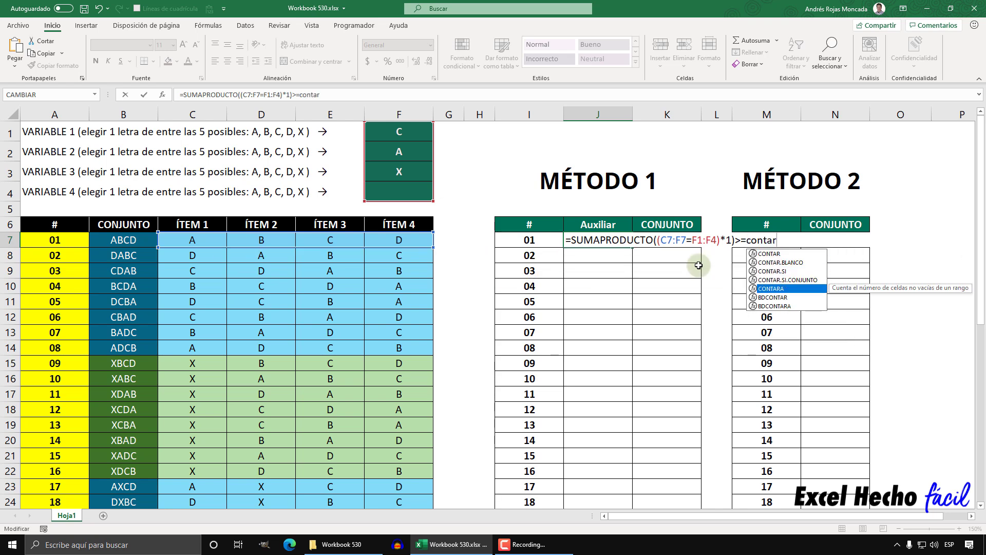
key(Tab)
key(BackSpace)
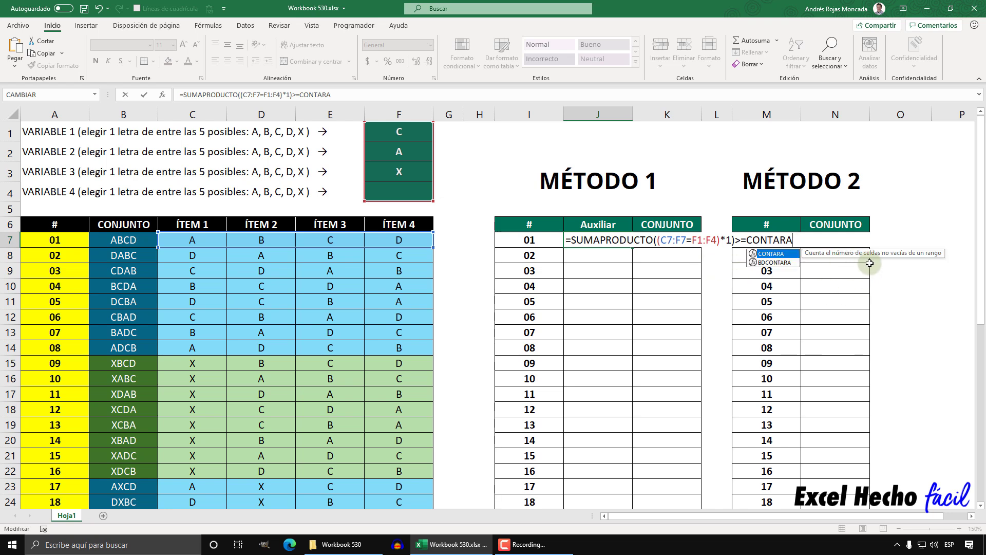
key(Escape)
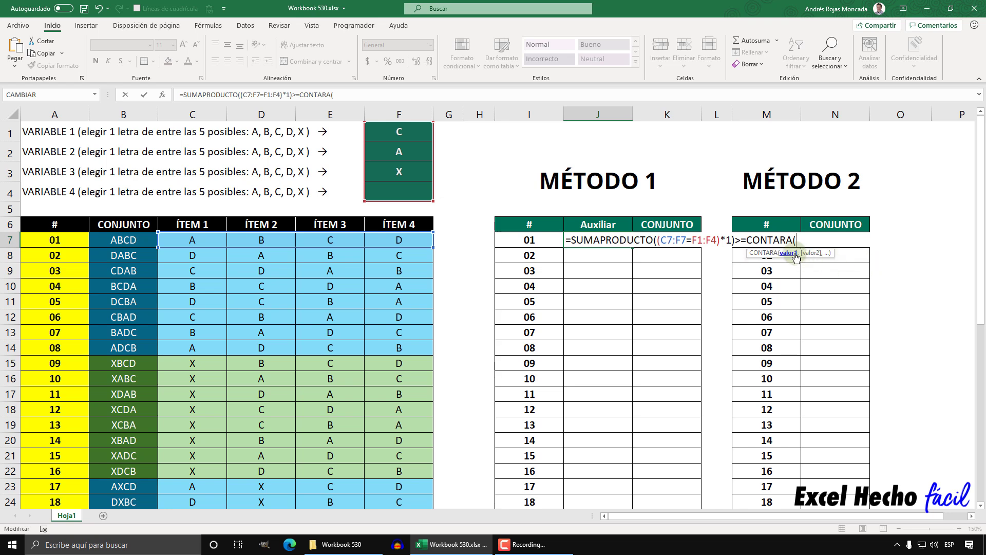
drag(423, 131, 410, 190)
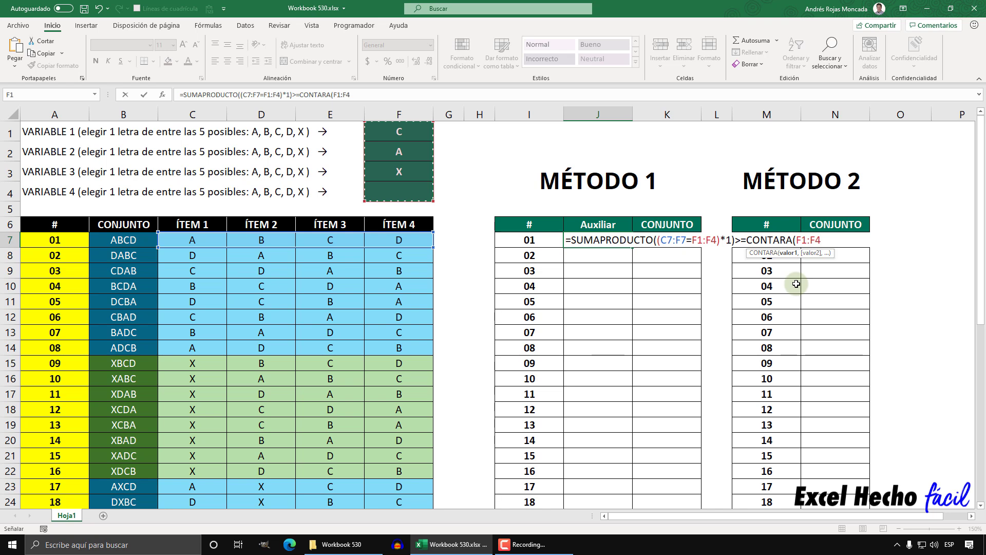
key(F4)
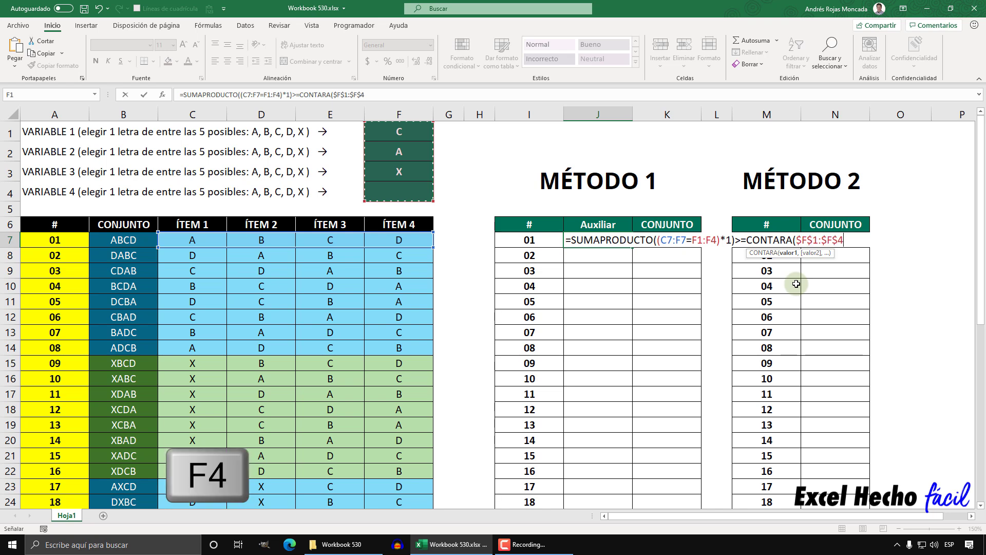
text())
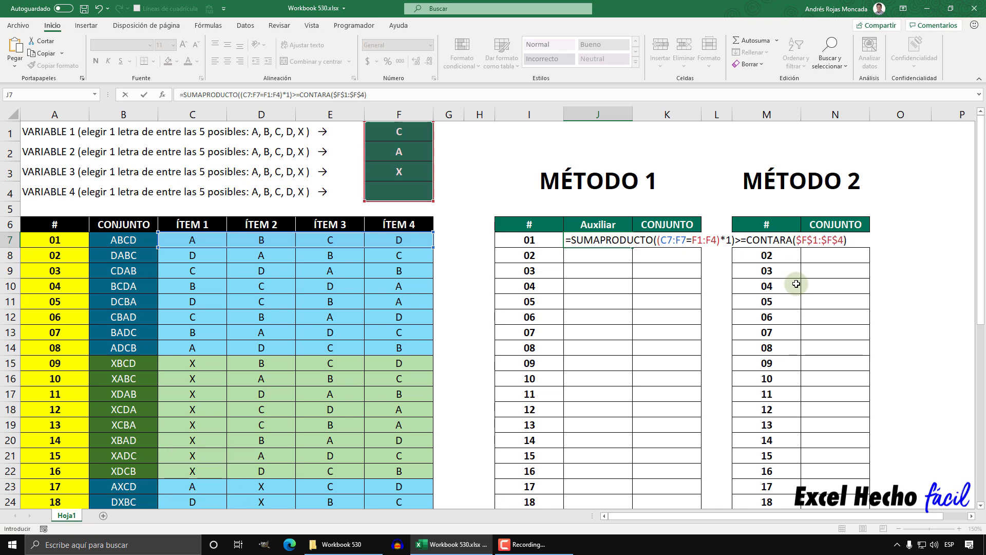
click(705, 240)
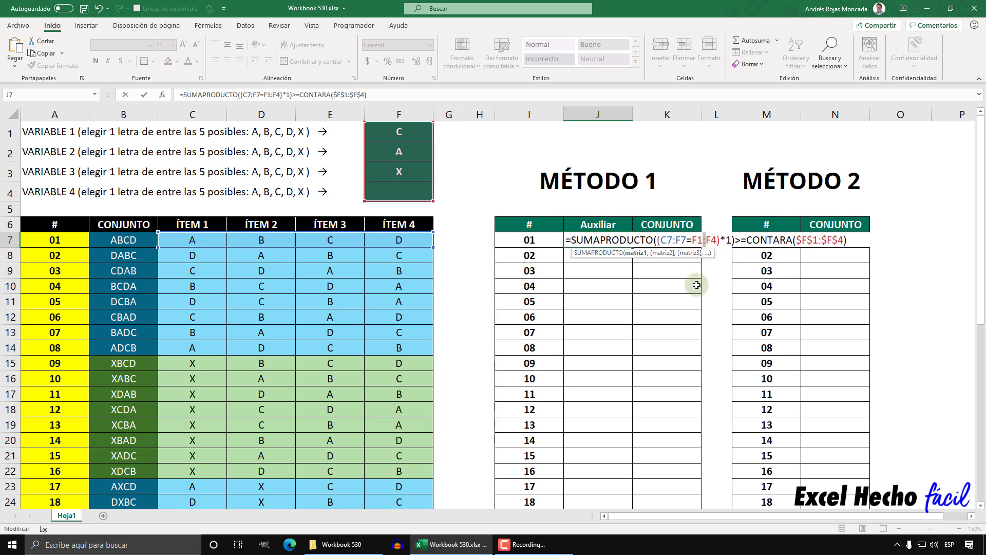
key(F4)
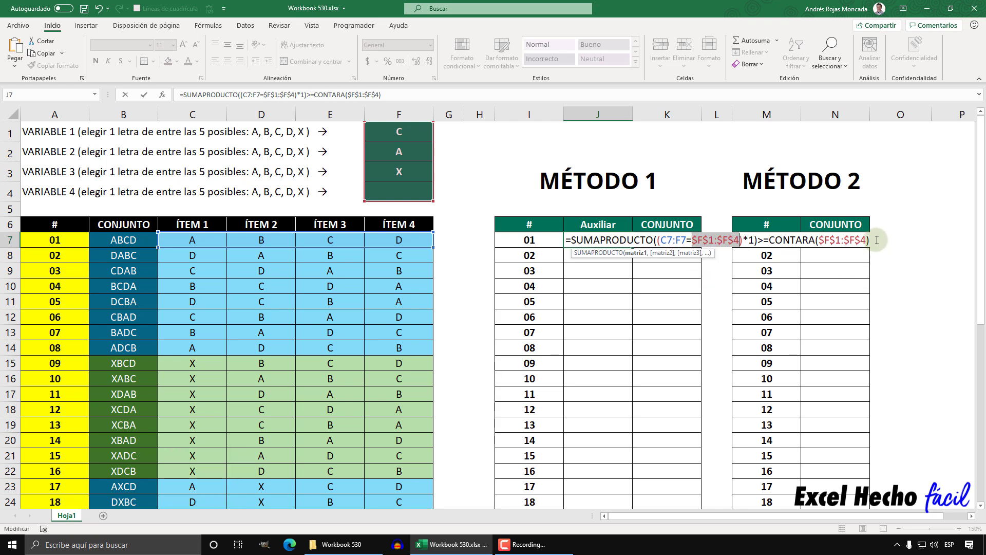
- Evaluate the CONTARA part and the whole J7 comparison in place, restoring the formula after each check
drag(868, 240, 769, 240)
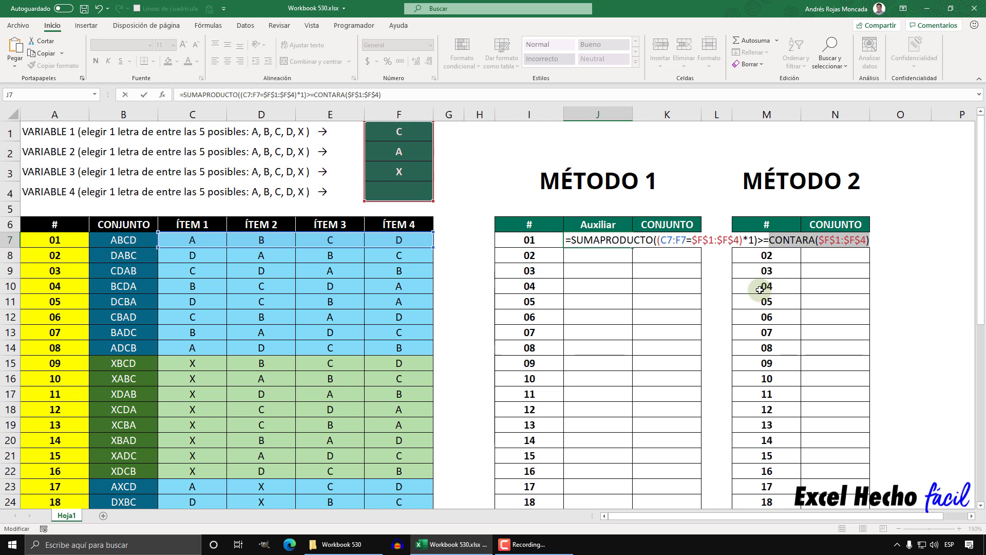
key(F9)
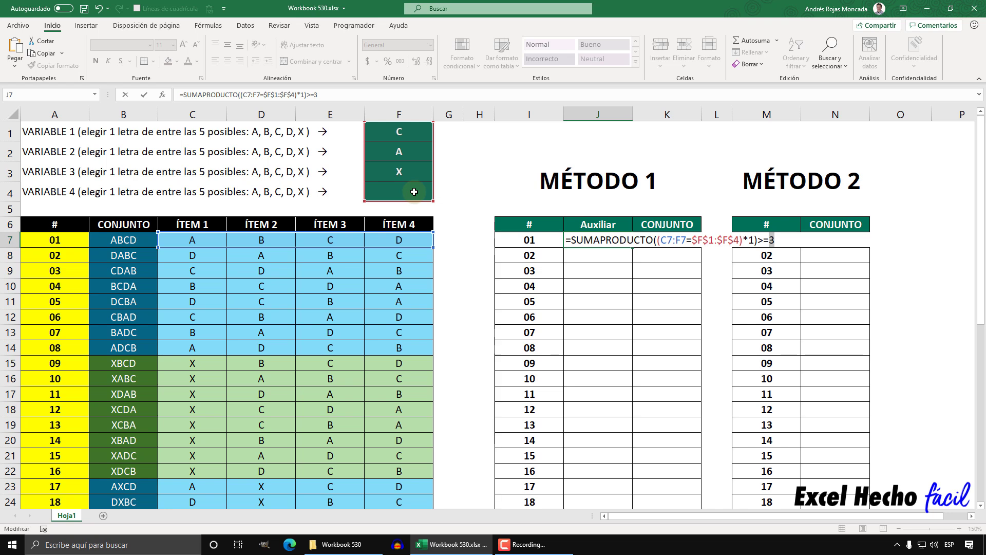
key(ctrl+z)
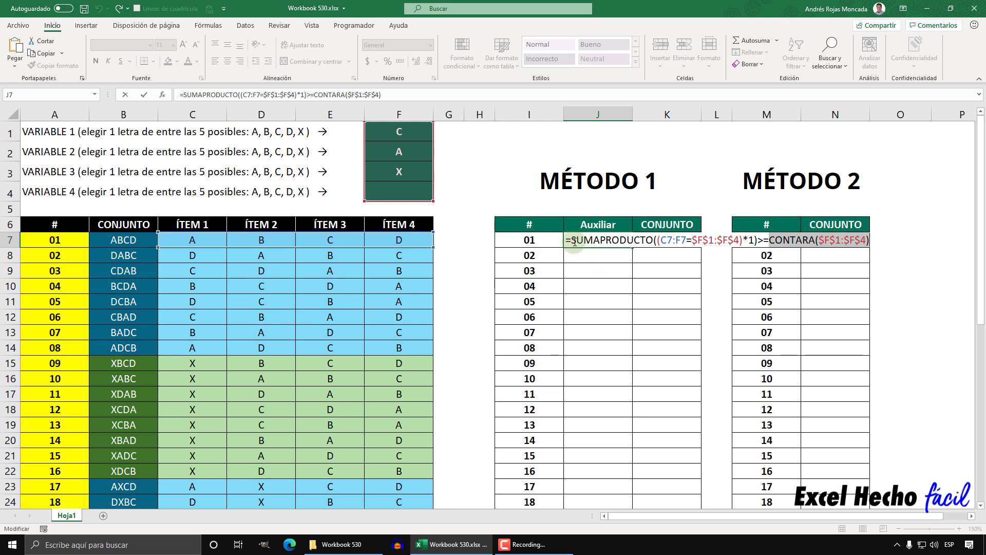
drag(572, 241, 966, 258)
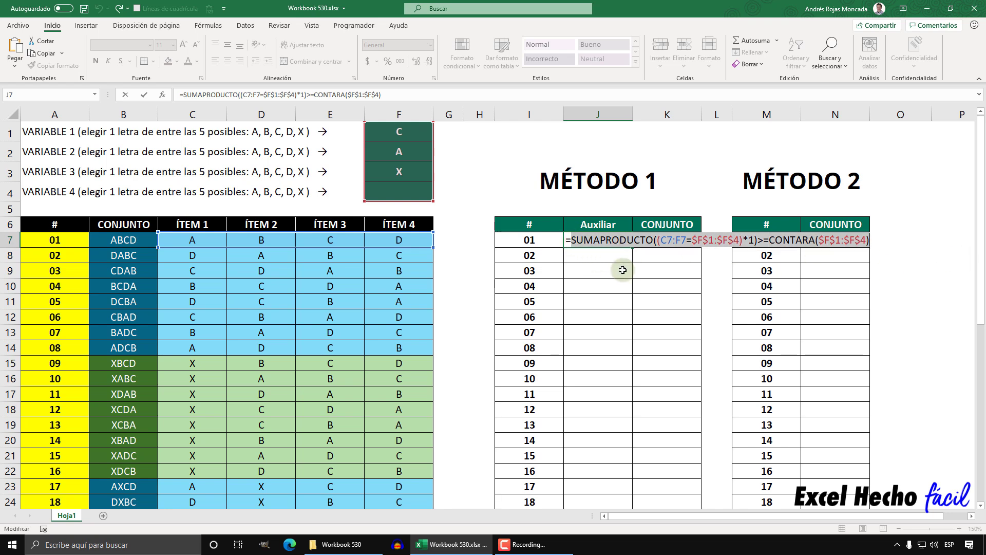
key(F9)
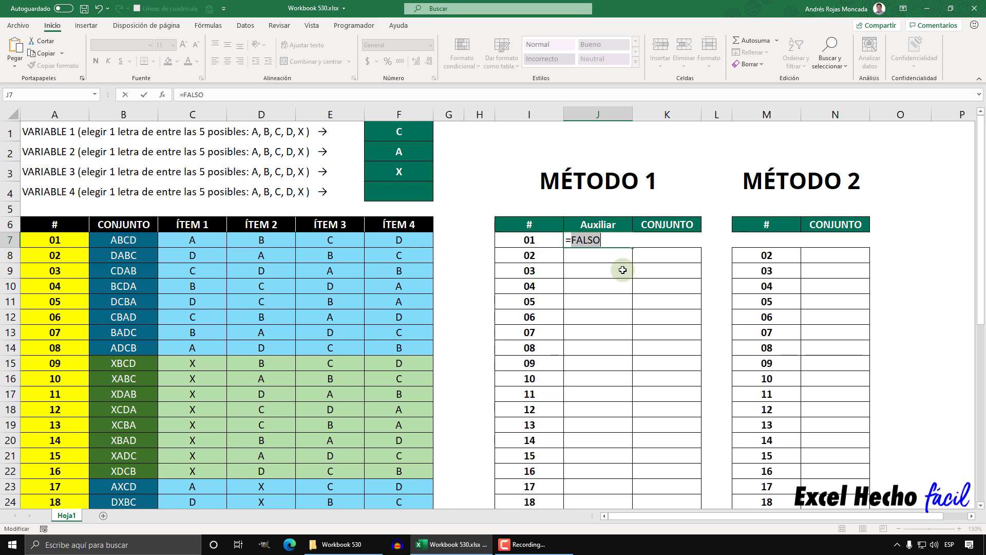
key(ctrl+z)
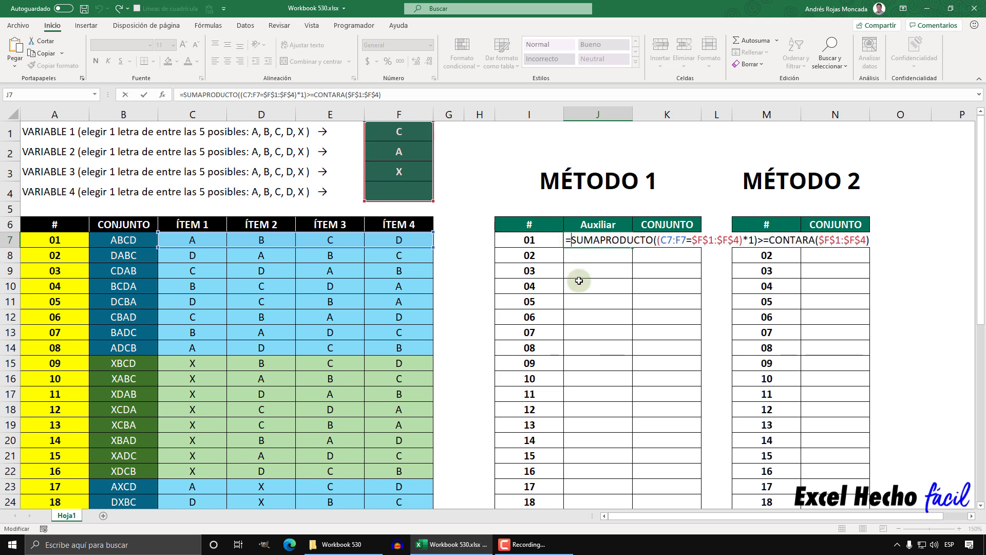
- Wrap the J7 comparison in SI, returning B7 if true and "" if false, and fill the formula down the Auxiliar column
text(SI()
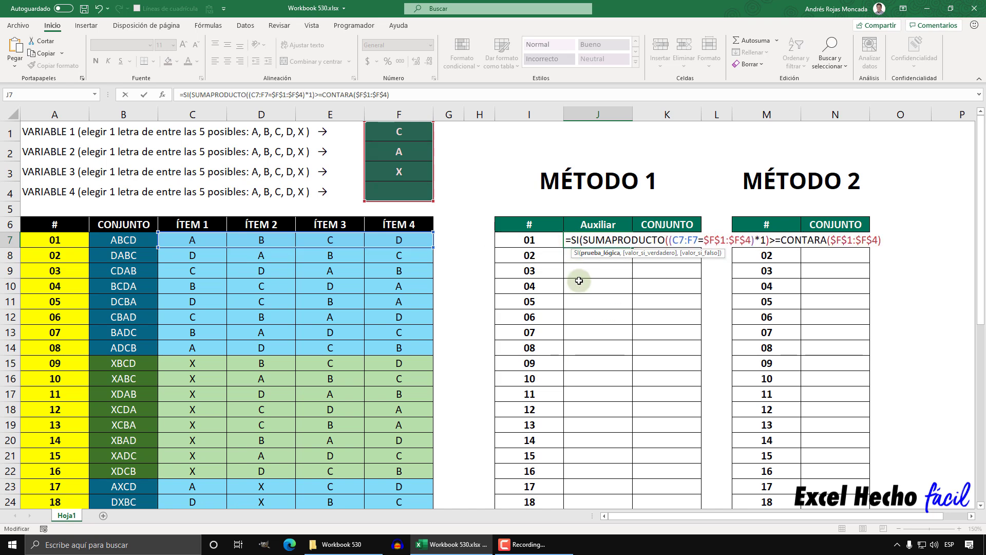
drag(583, 240, 878, 248)
click(877, 248)
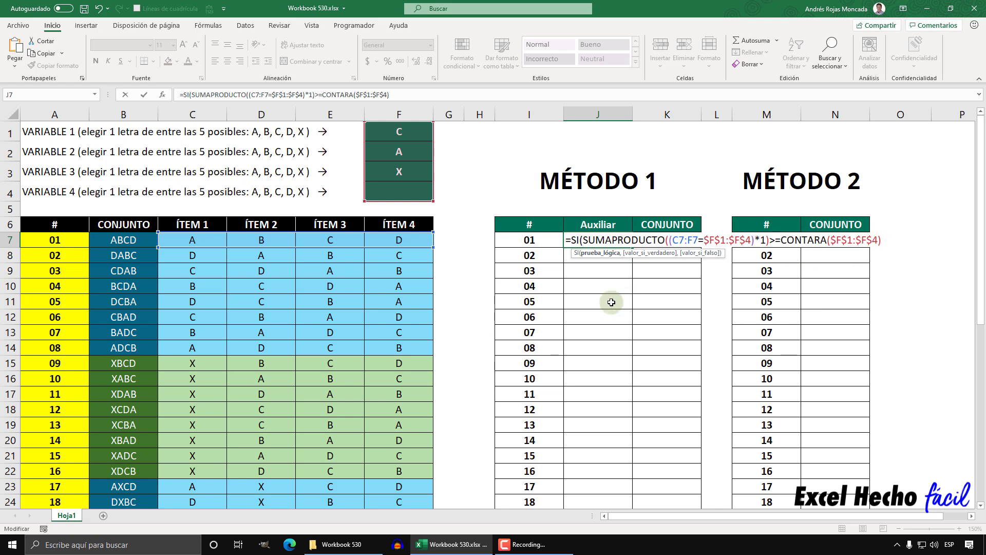
text(,)
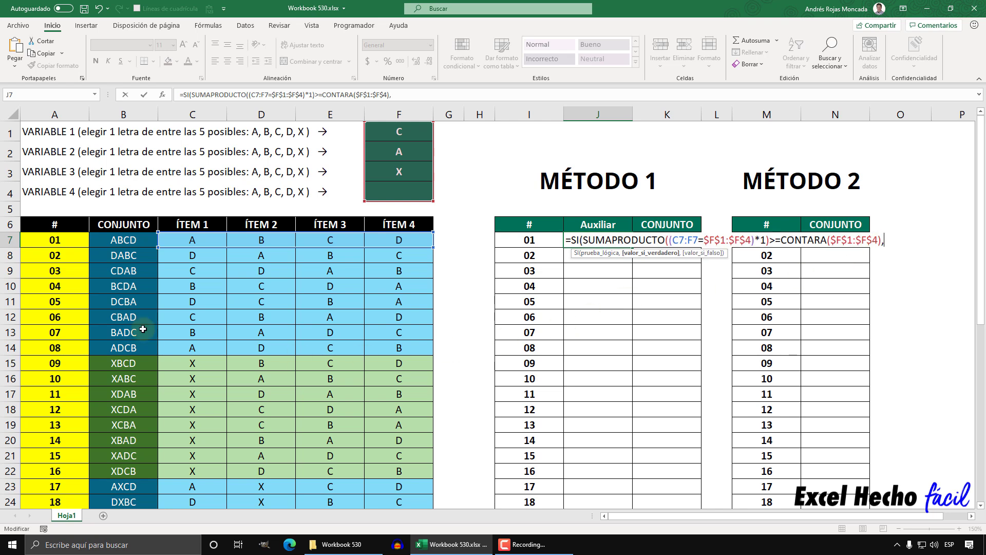
click(125, 242)
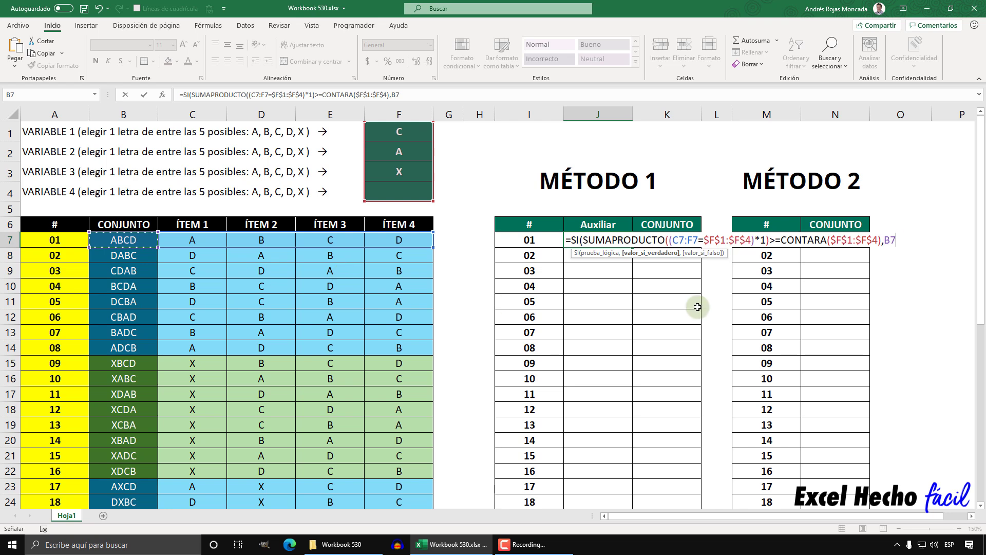
text(,""))
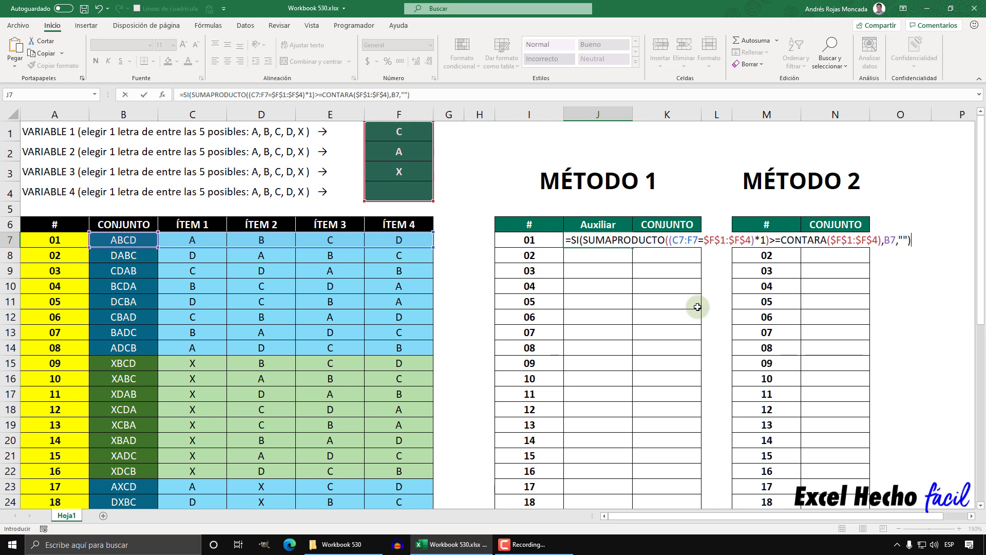
key(Return)
click(610, 242)
double_click(633, 249)
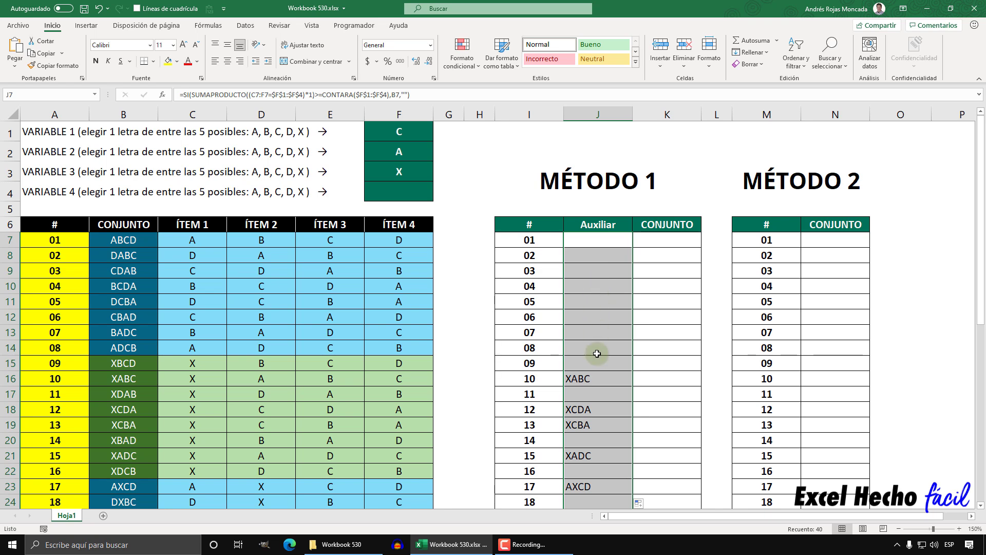
- Examine the sets returned in the Auxiliar column from row 7 to row 46 against the chosen variable letters
scroll(597, 353, down, 1)
click(591, 318)
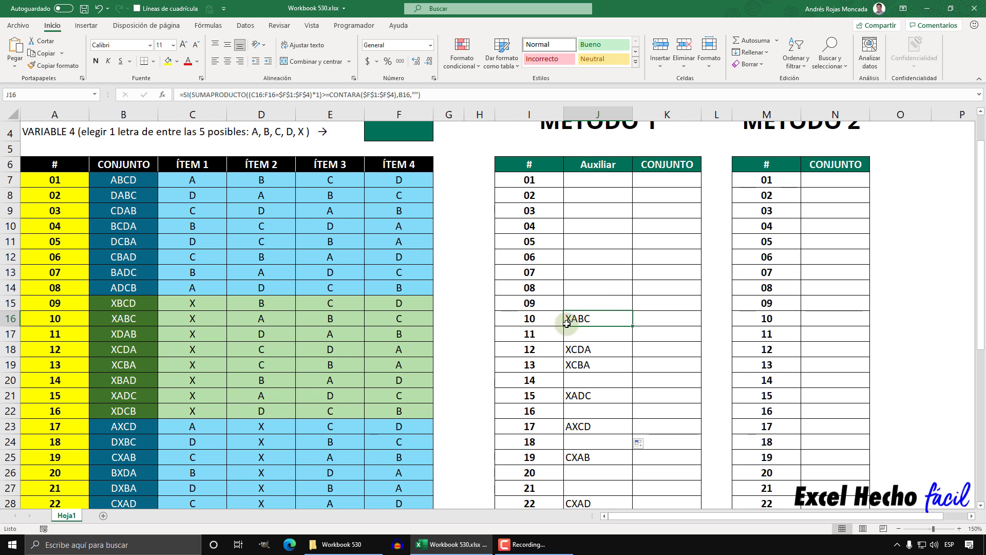
scroll(571, 326, up, 1)
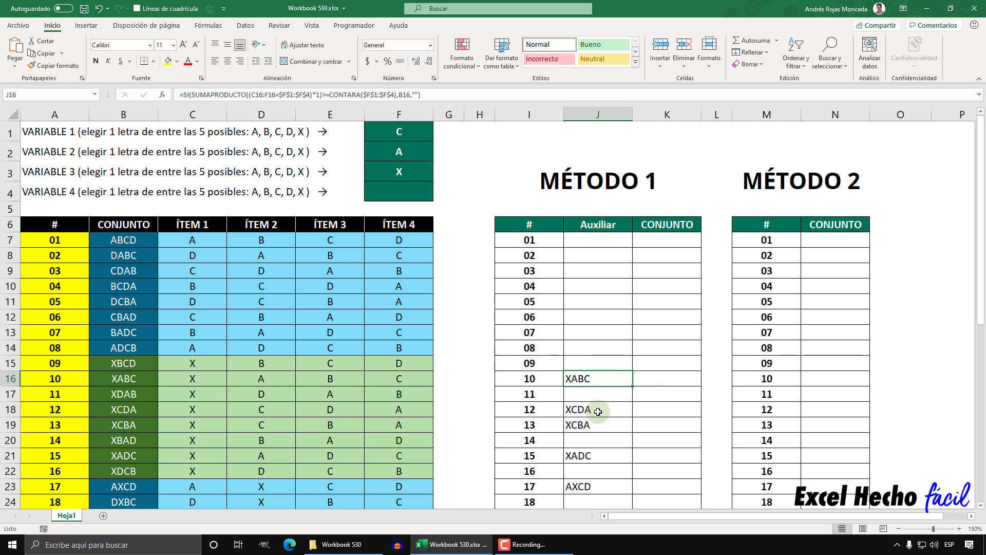
click(10, 409)
click(600, 408)
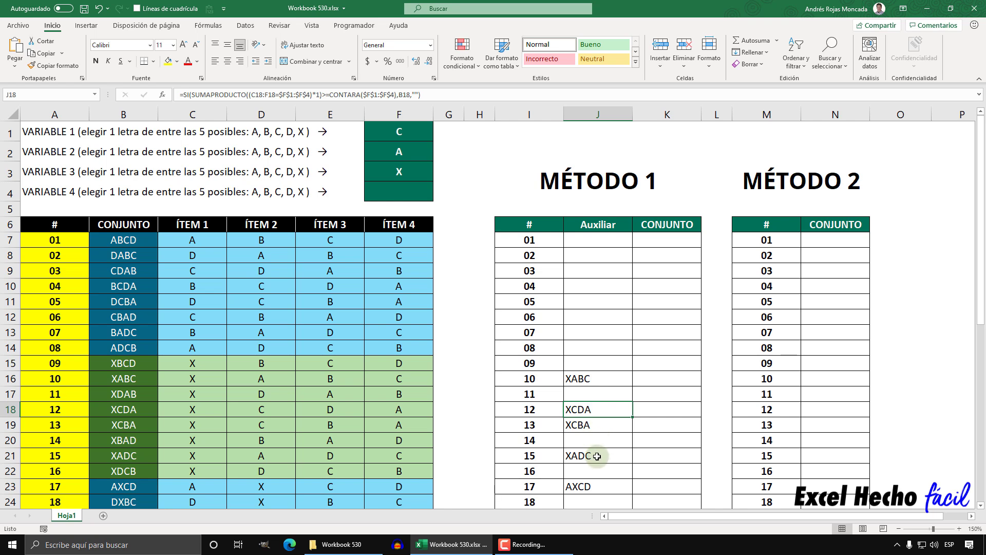
scroll(612, 483, down, 3)
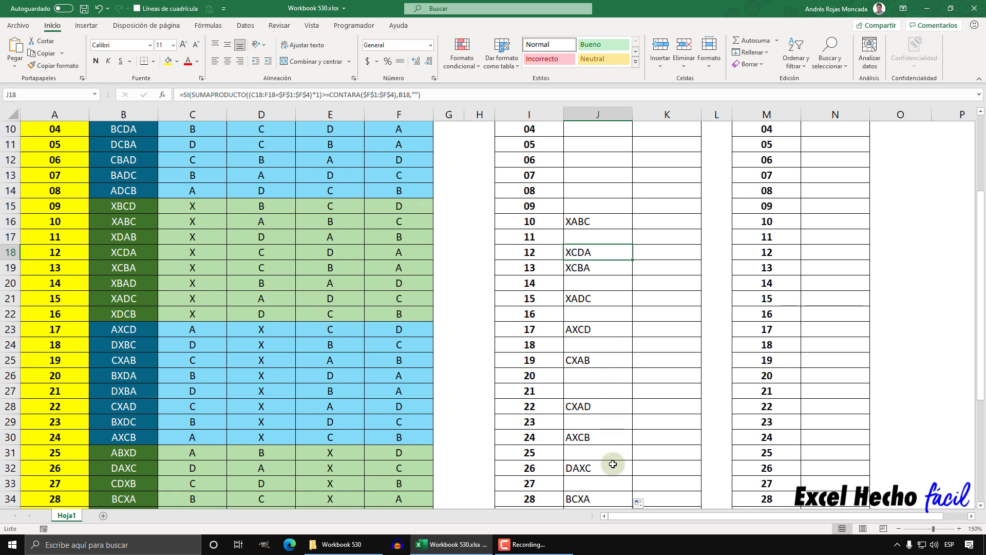
scroll(612, 493, down, 1)
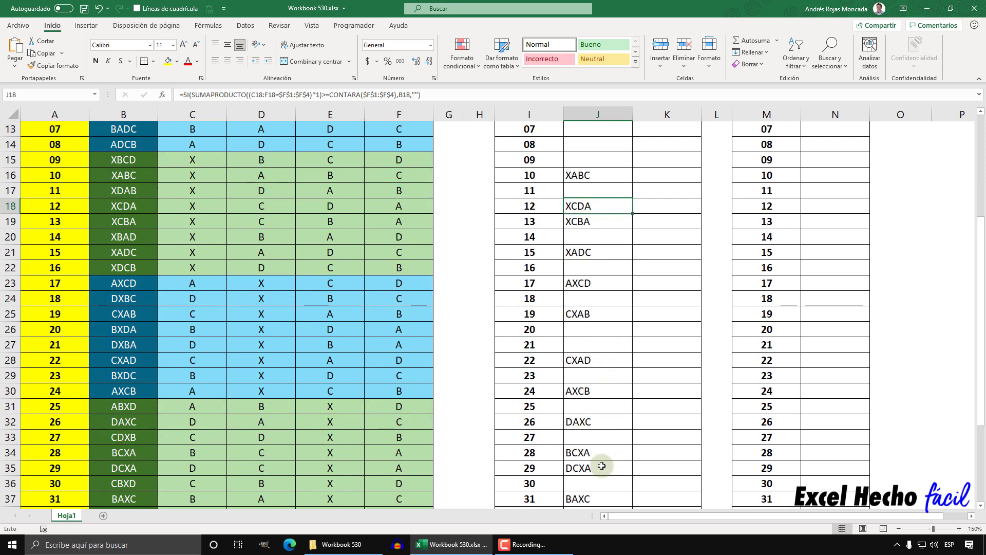
scroll(602, 468, down, 1)
scroll(601, 476, down, 4)
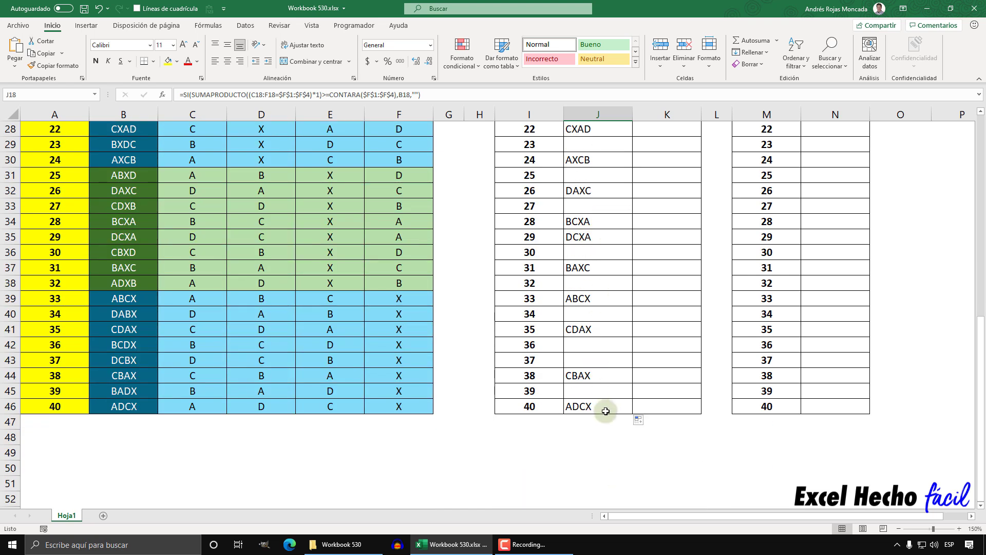
scroll(606, 411, up, 9)
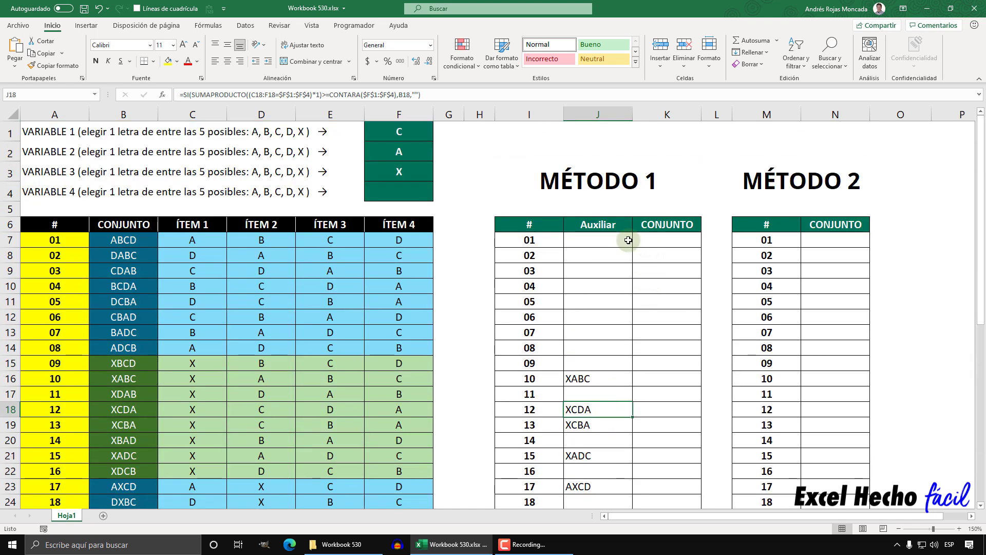
click(663, 239)
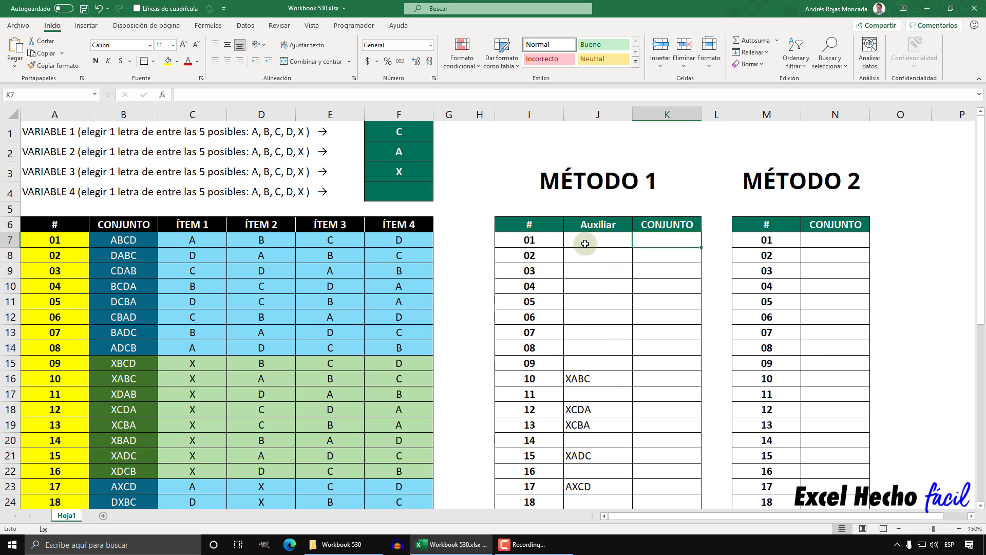
drag(585, 243, 612, 443)
scroll(611, 443, up, 8)
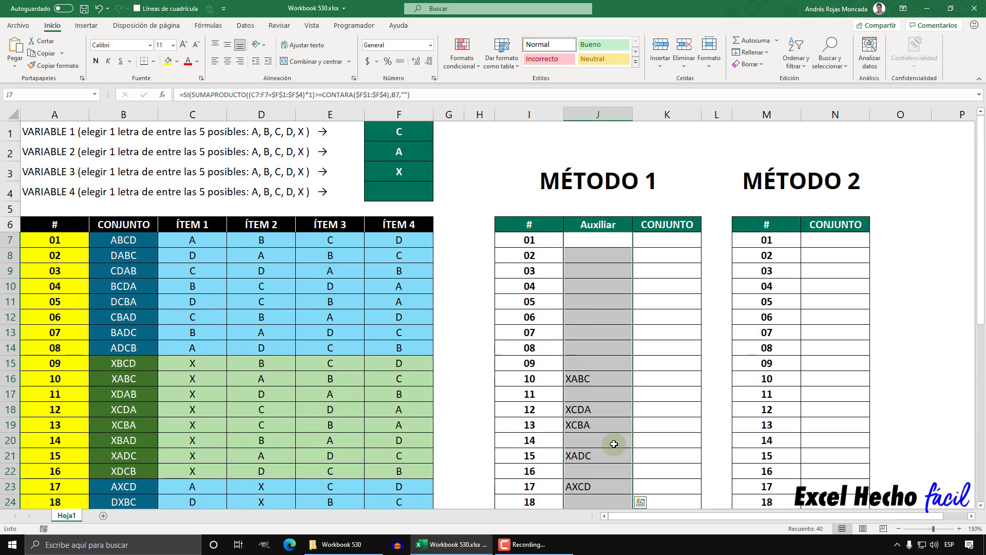
- In K7, start an SI formula whose logical test checks the absolute range $J$7:$J$46 for non-empty text, $J$7:$J$46<>""
click(658, 239)
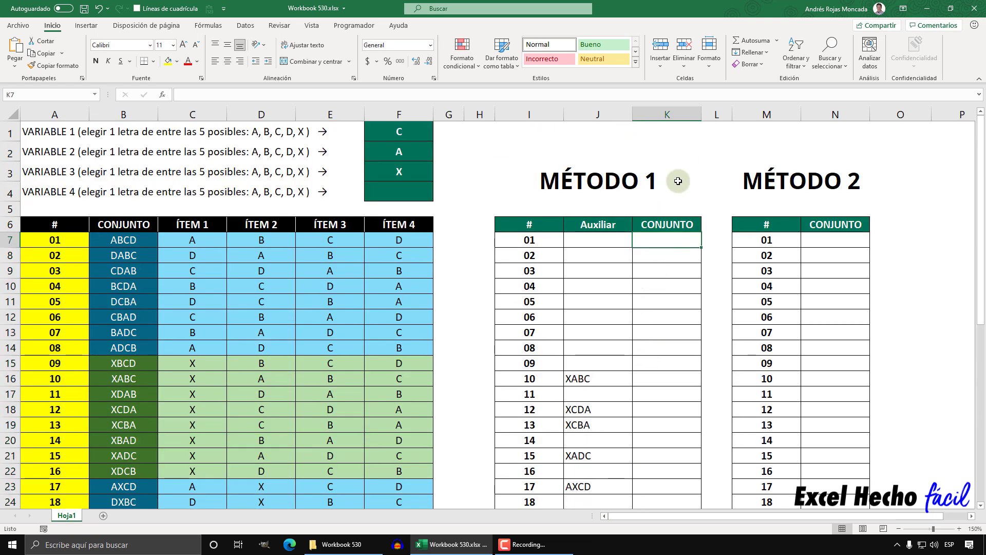
text(=)
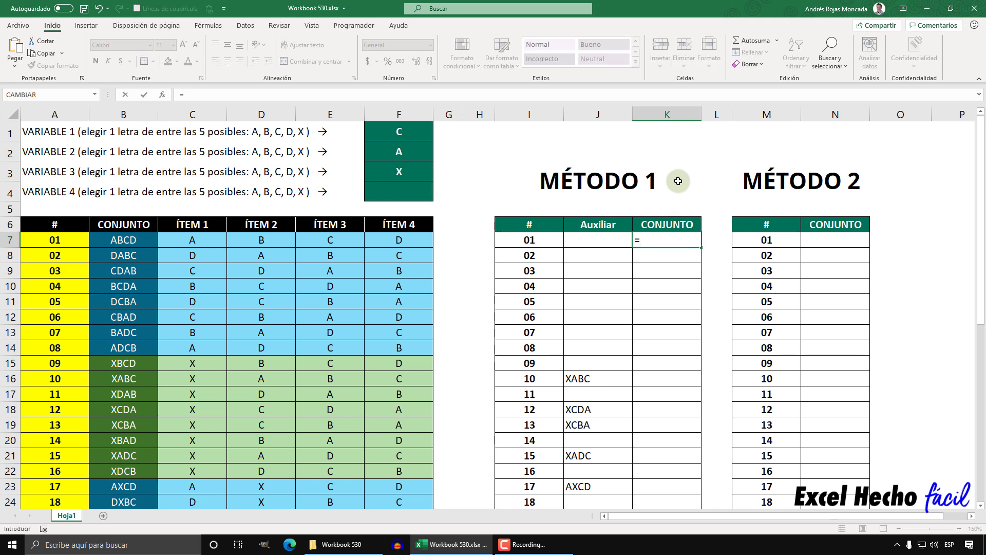
text(SI()
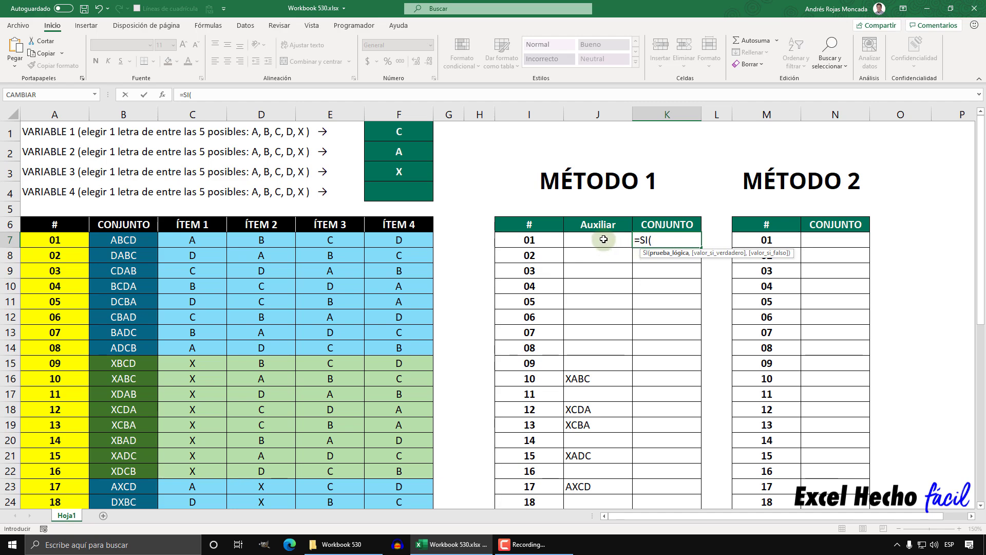
drag(603, 239, 608, 481)
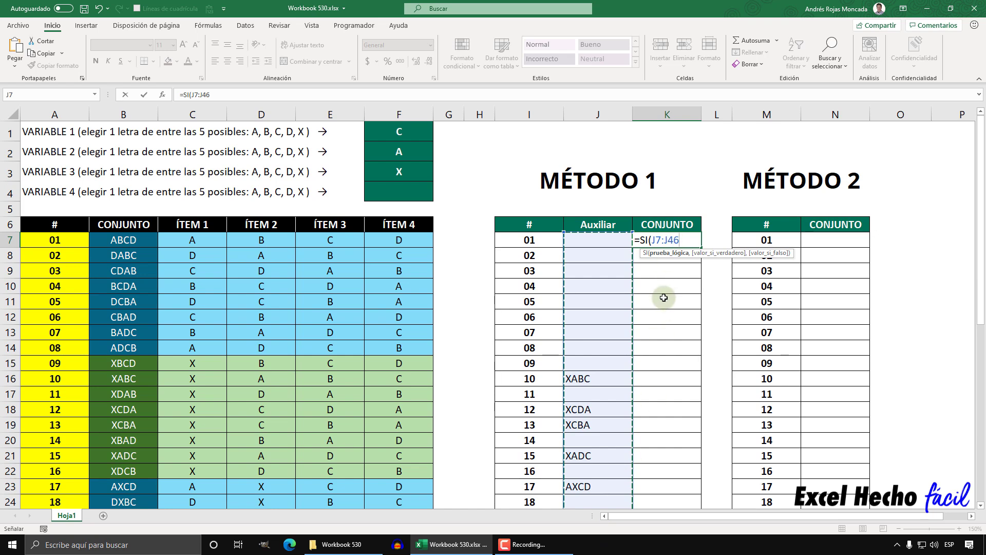
key(F4)
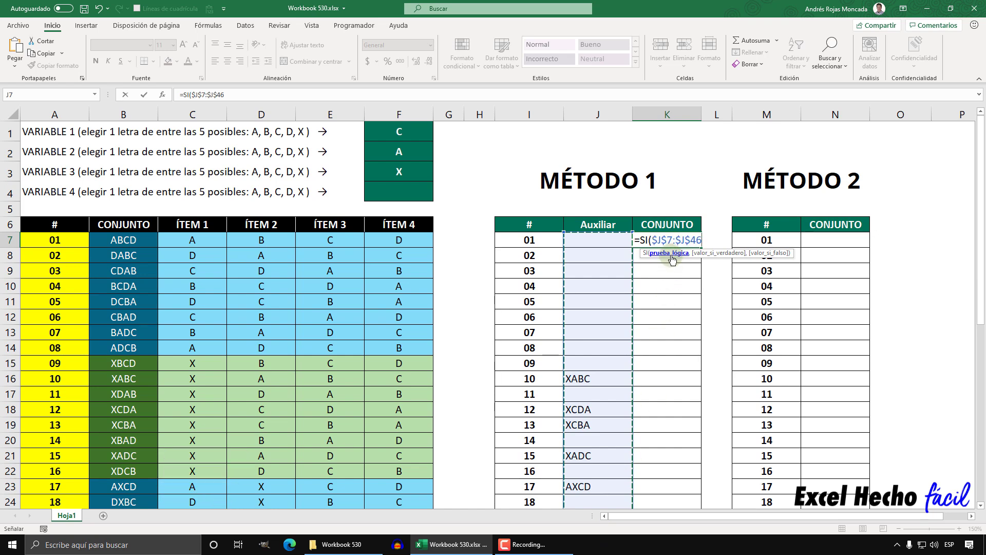
click(672, 259)
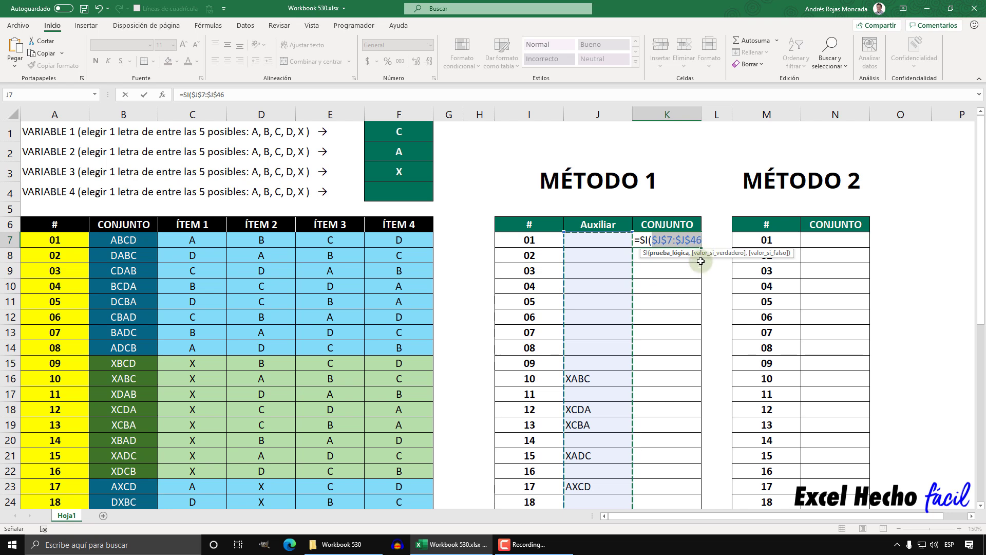
click(703, 240)
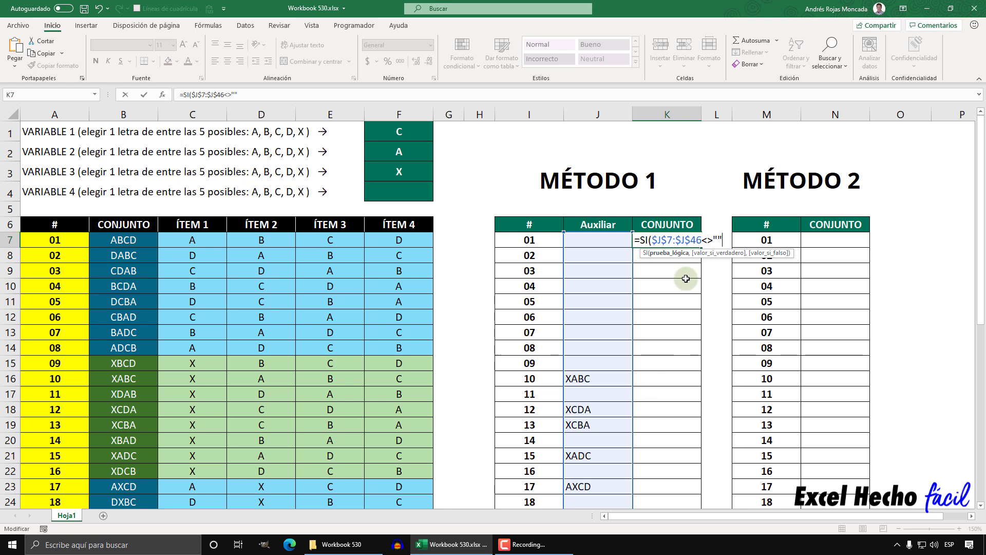
- Evaluate the $J$7:$J$46<>"" test of the K7 formula in place, compare it with the Auxiliar column, and restore the formula
click(664, 253)
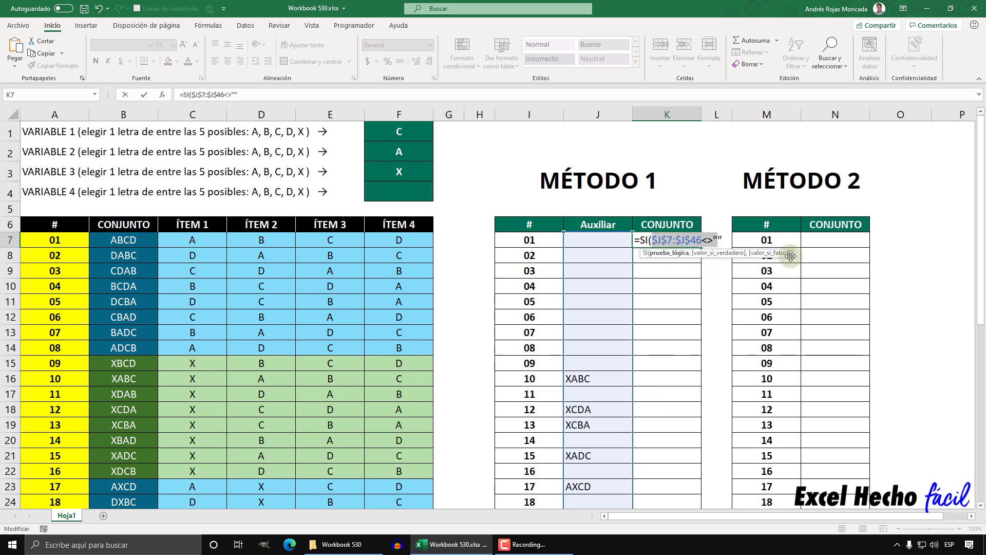
drag(741, 190, 722, 156)
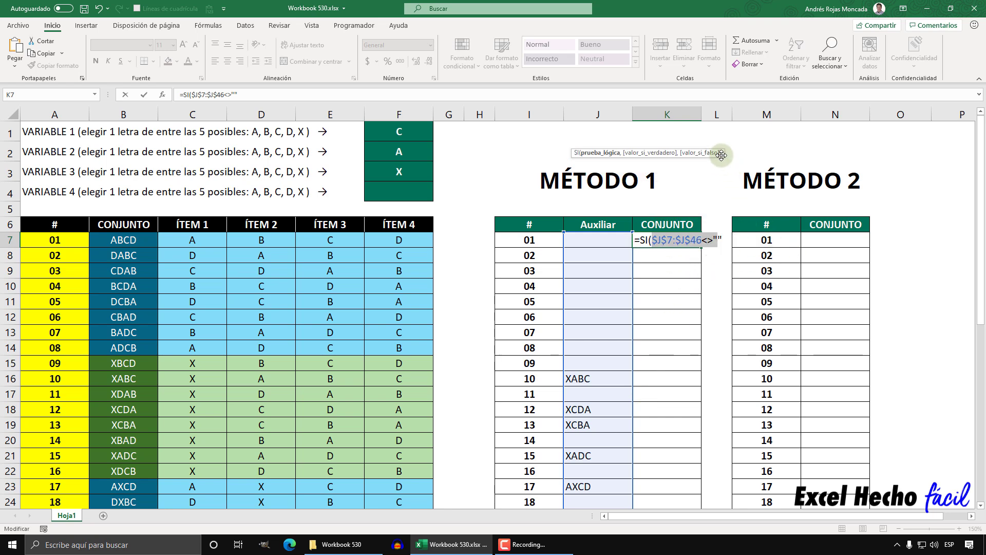
key(F9)
key(Return)
click(722, 241)
drag(722, 242, 655, 246)
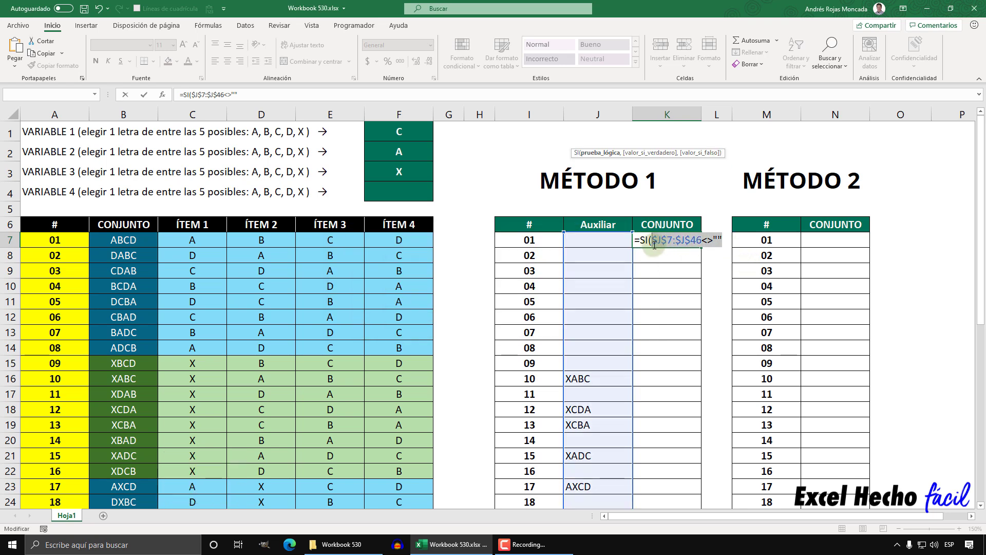
key(F9)
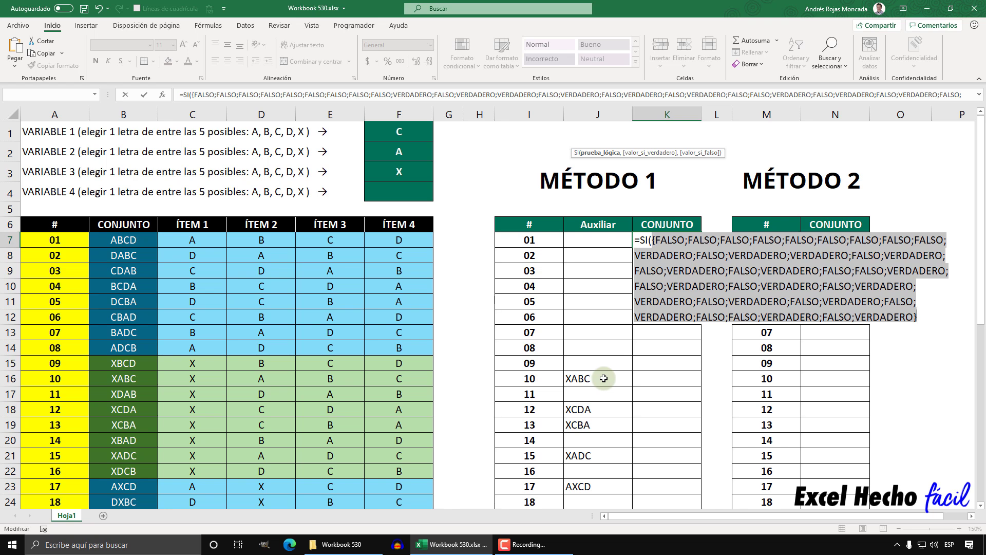
key(ctrl+z)
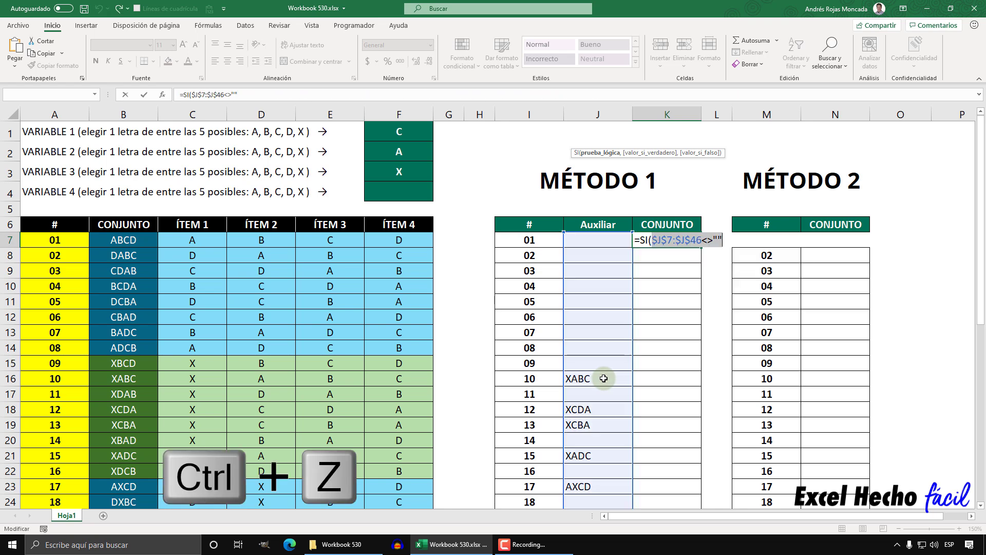
- Add FILA($J$7:$J$46)-FILA($J$7)+1 as the value-if-true argument of the SI function in K7
click(725, 239)
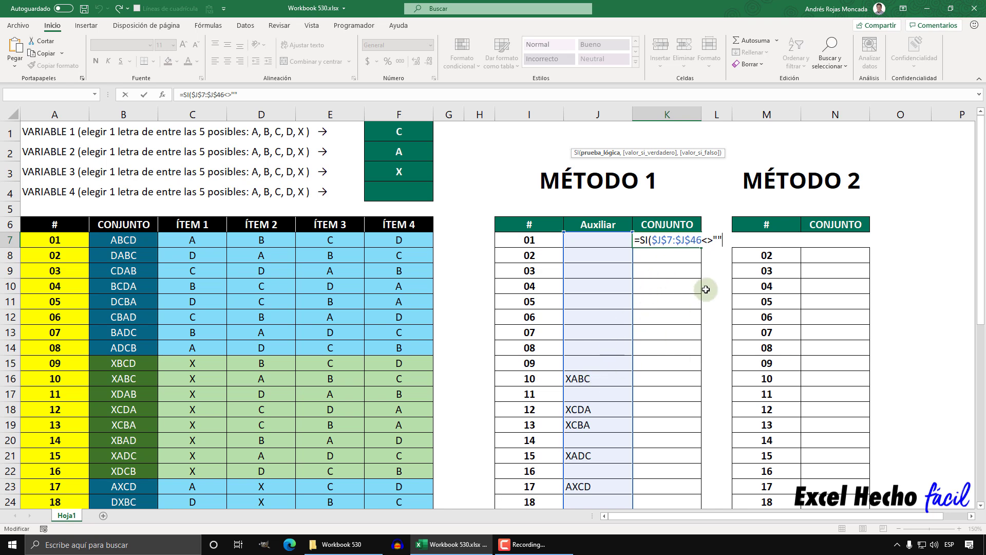
text(,fil)
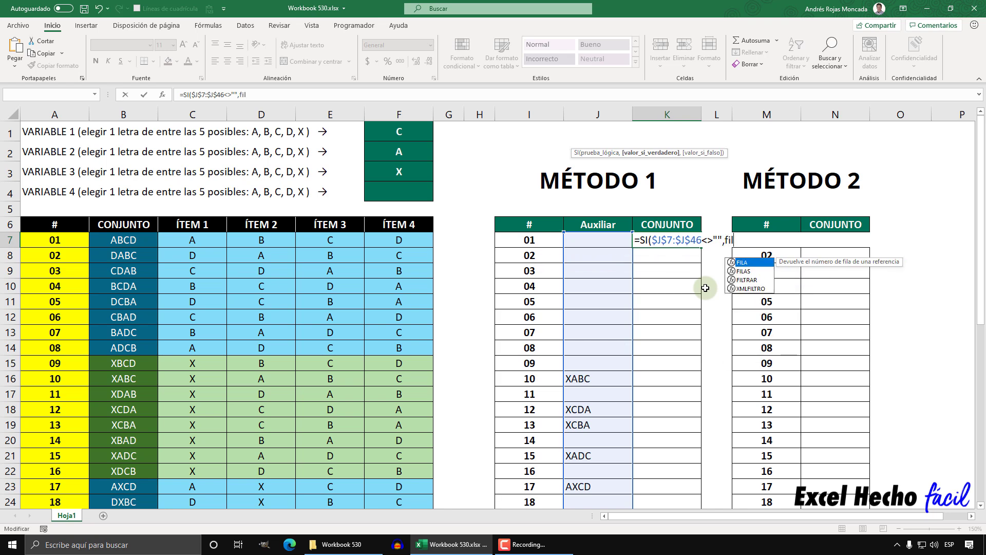
key(Tab)
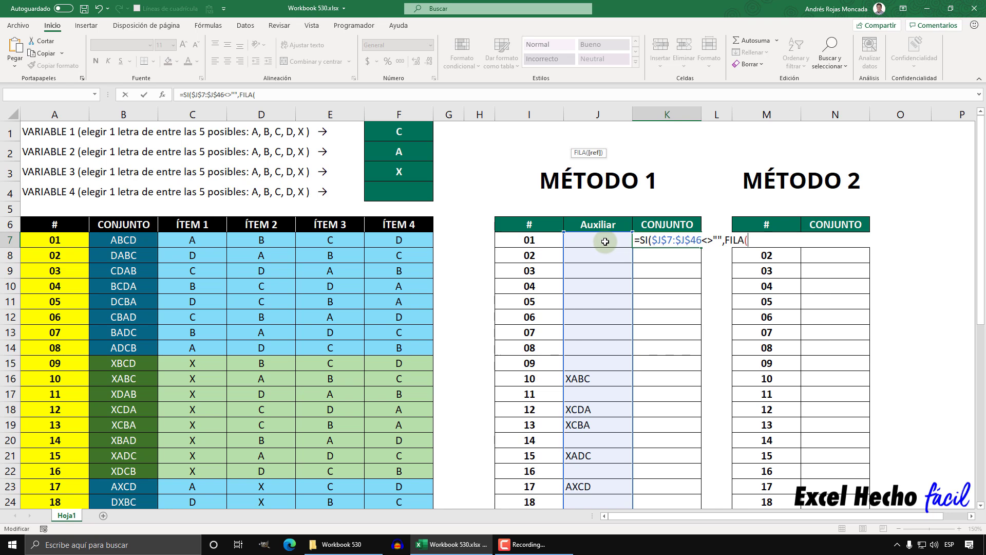
drag(606, 242, 623, 457)
scroll(623, 458, up, 7)
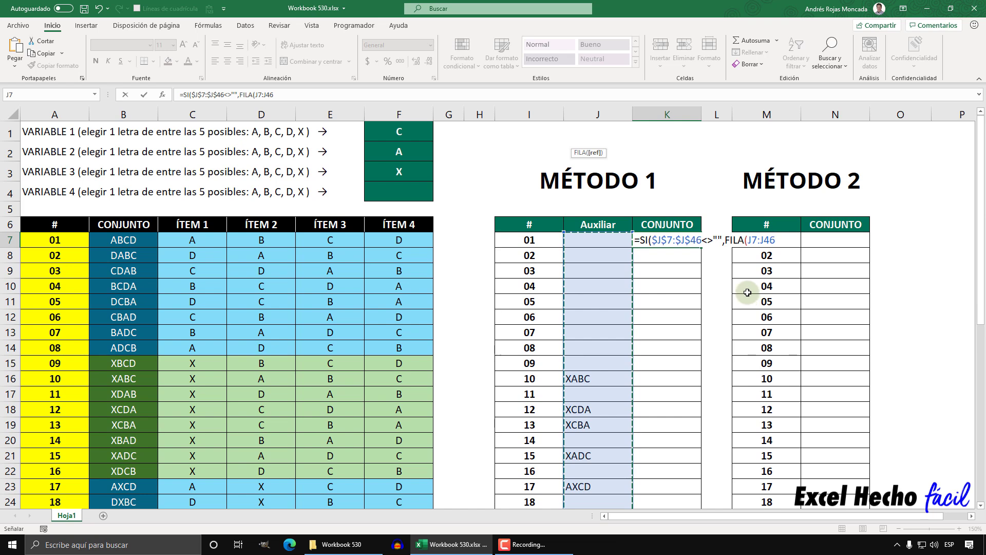
key(F4)
text()-)
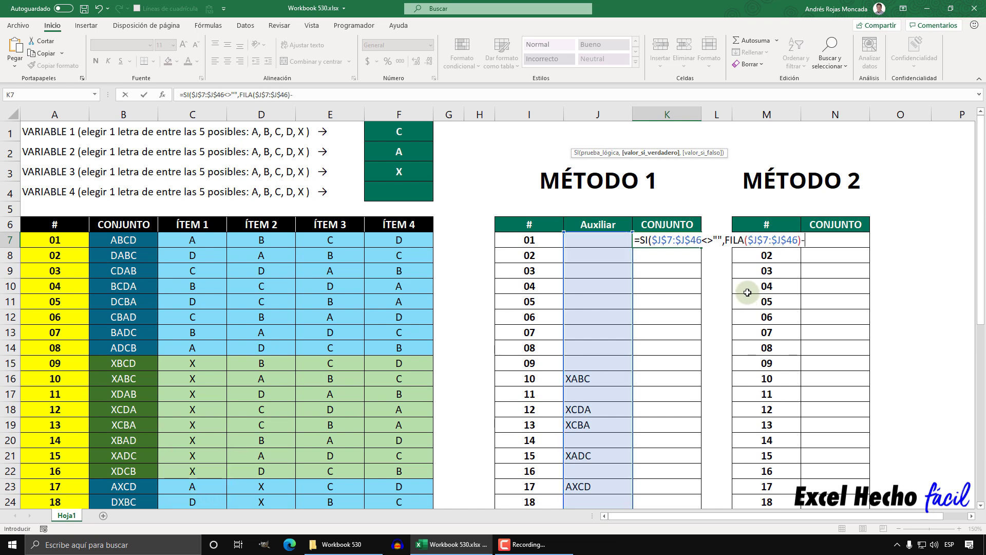
text(FILA()
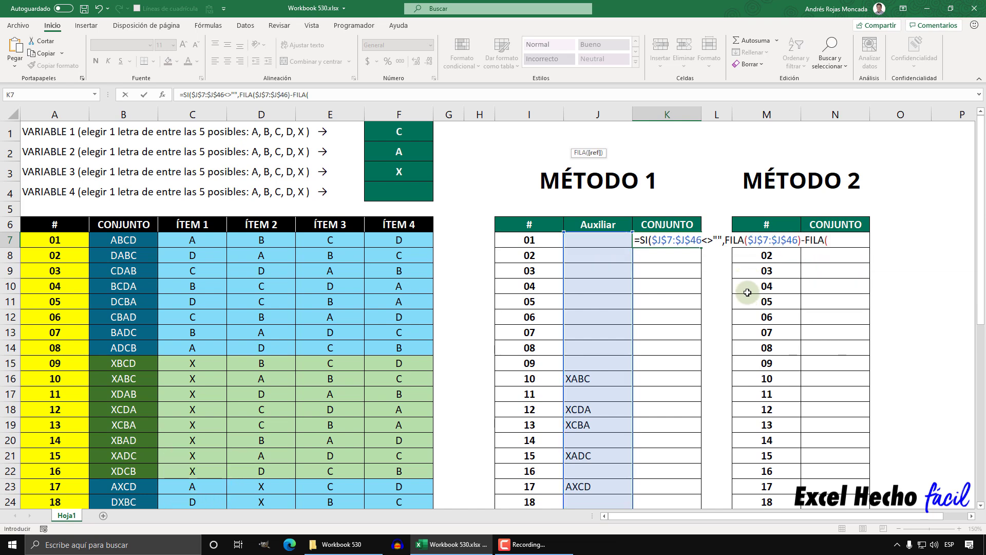
click(612, 244)
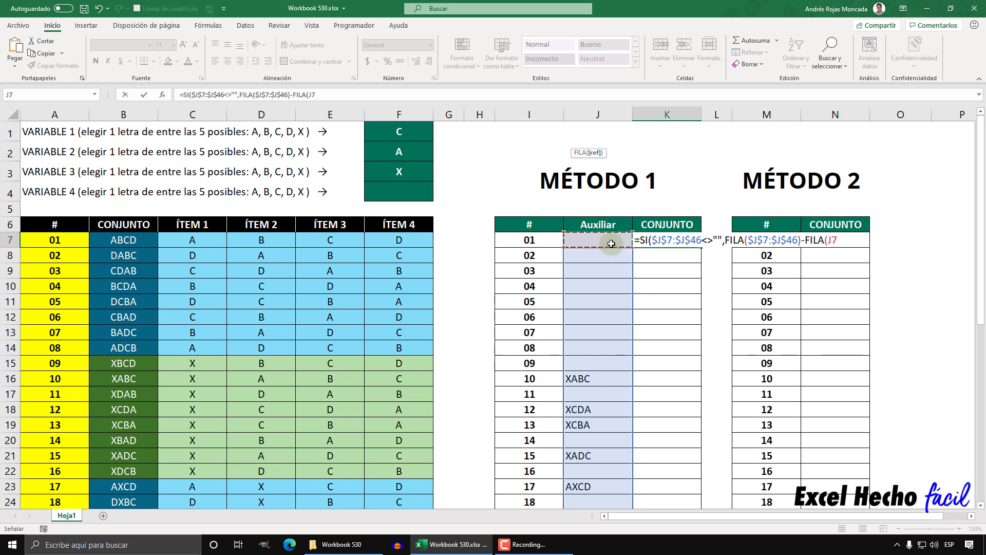
key(F4)
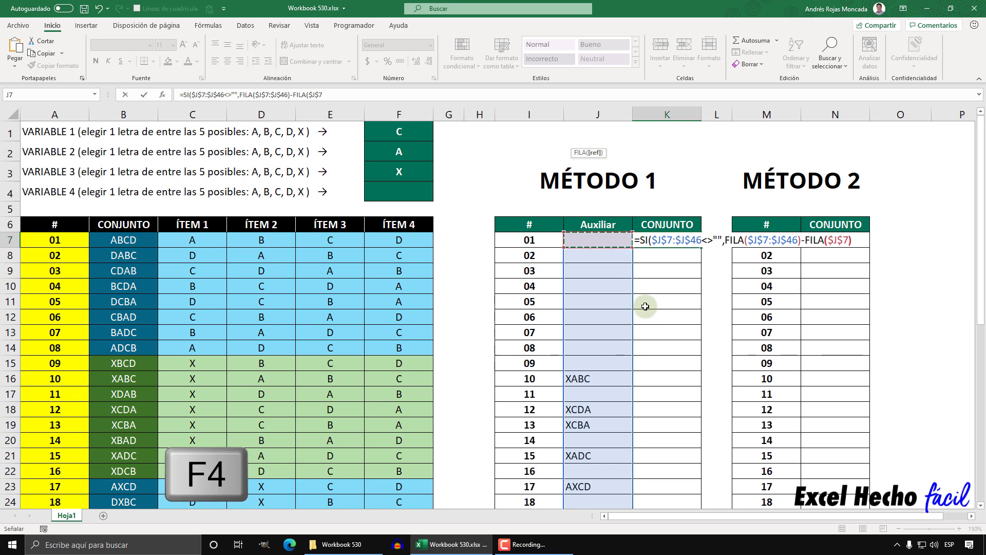
text()+1)
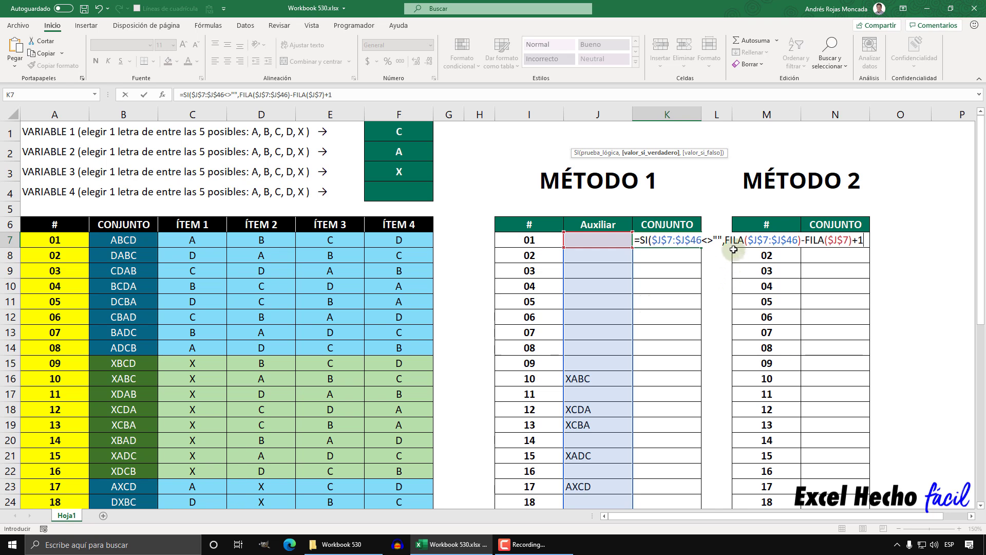
- Evaluate the FILA expression in K7 in place, compare it with the Auxiliar rows down to row 46, and restore the formula
drag(725, 240, 868, 239)
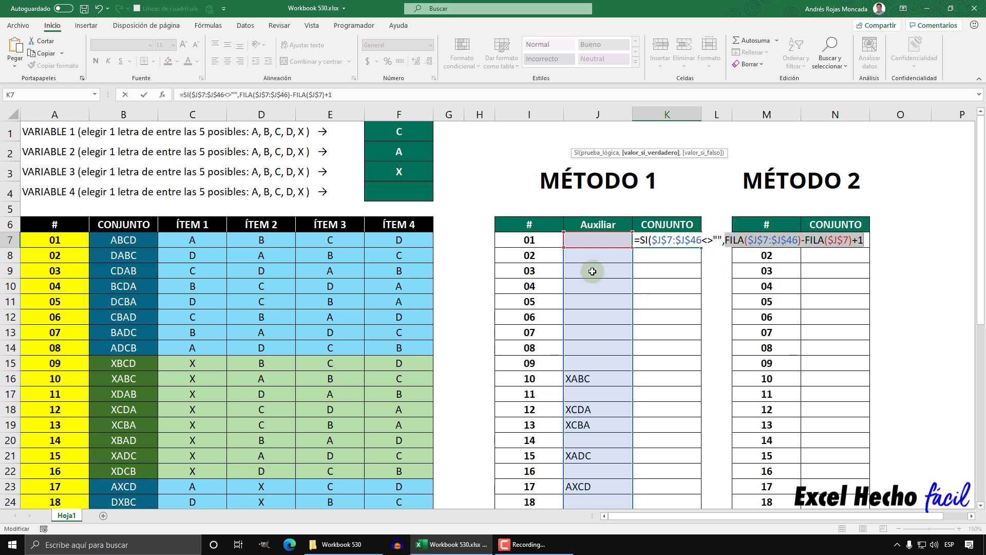
key(F9)
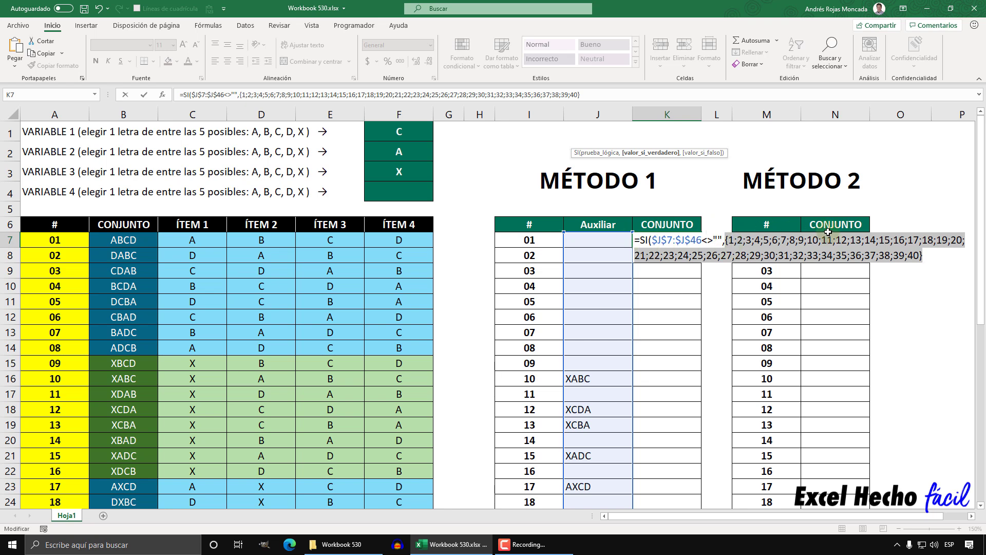
scroll(662, 381, down, 3)
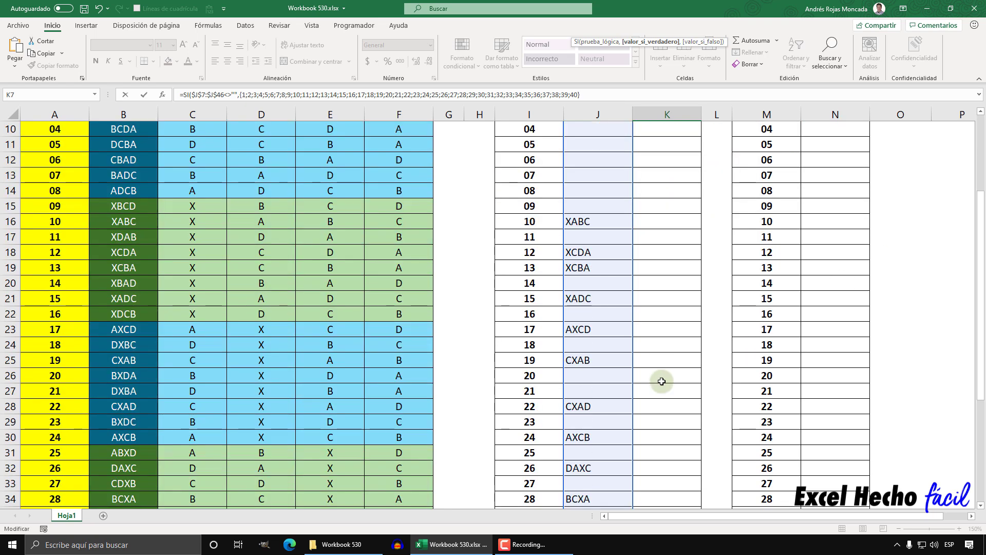
scroll(661, 382, down, 5)
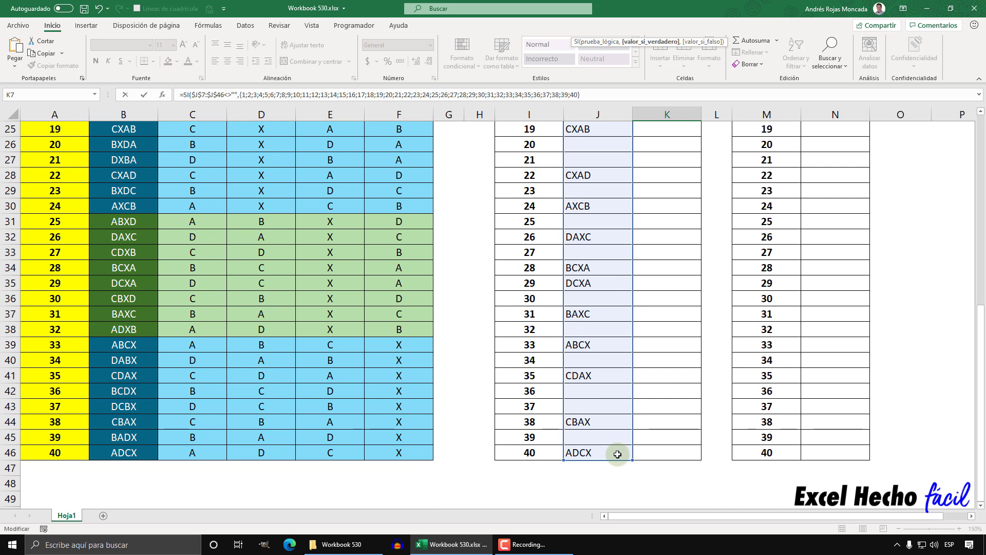
scroll(660, 422, up, 8)
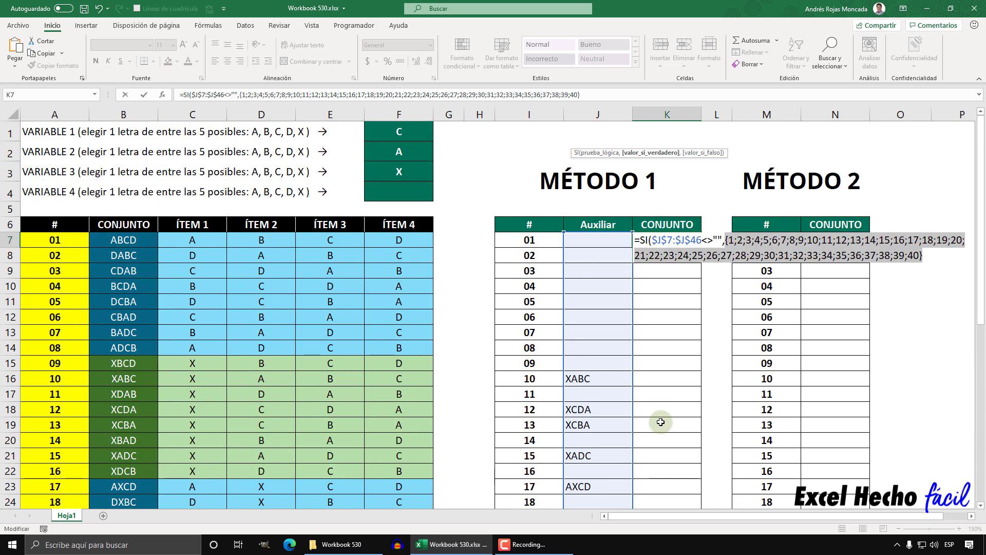
key(ctrl+z)
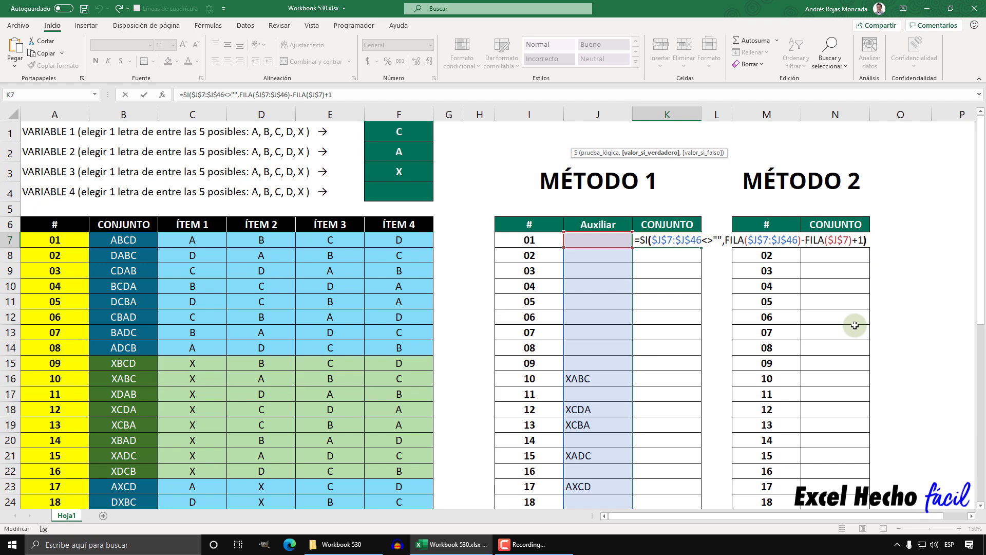
- Close the SI function in K7 and evaluate it as a whole in place, restoring the formula after the check
text())
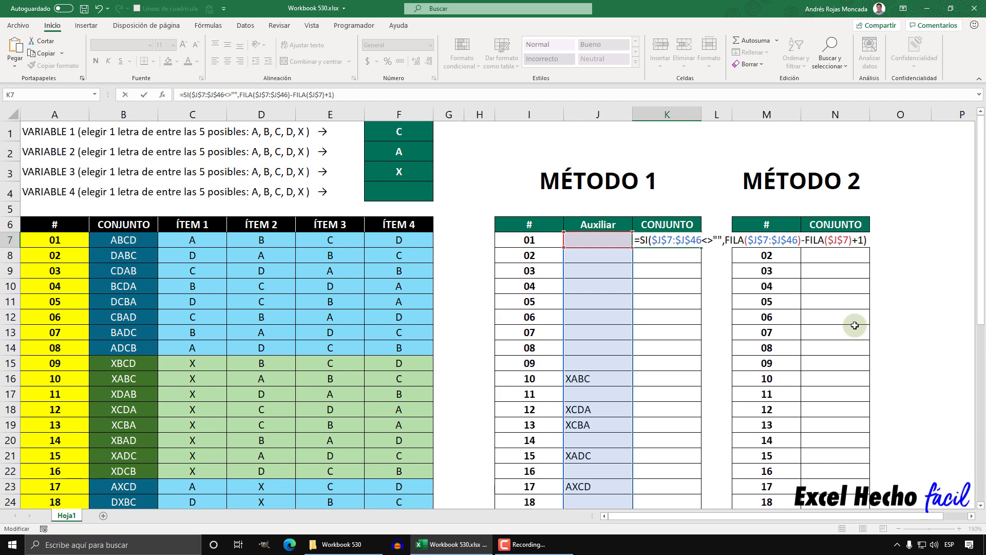
key(F9)
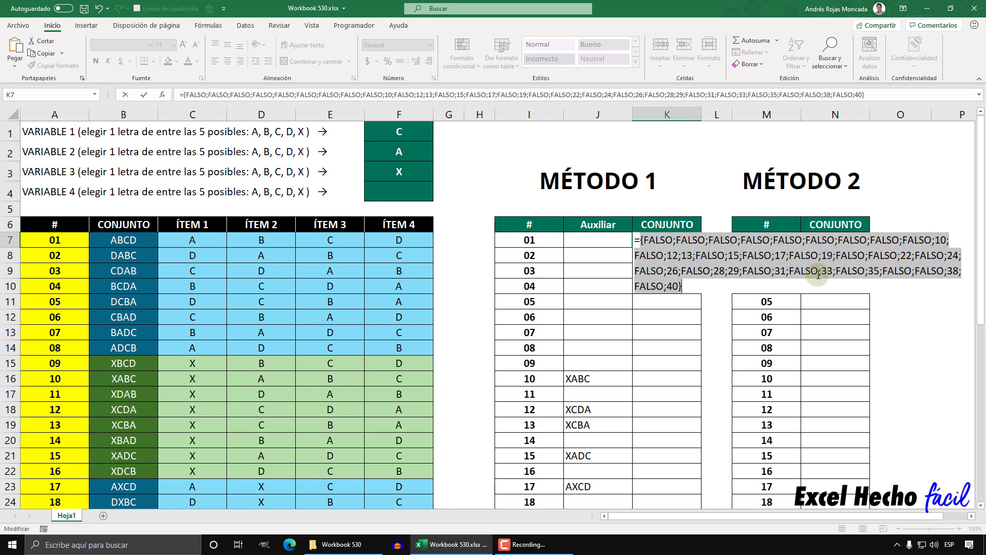
key(ctrl+z)
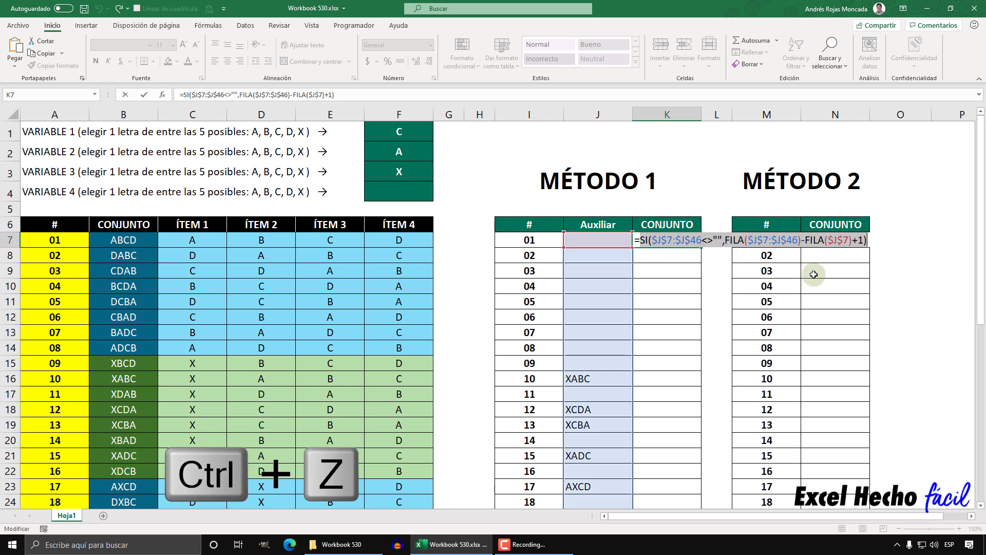
- Wrap the SI expression in K7 in K.ESIMO.MENOR, making it the matriz argument
click(641, 240)
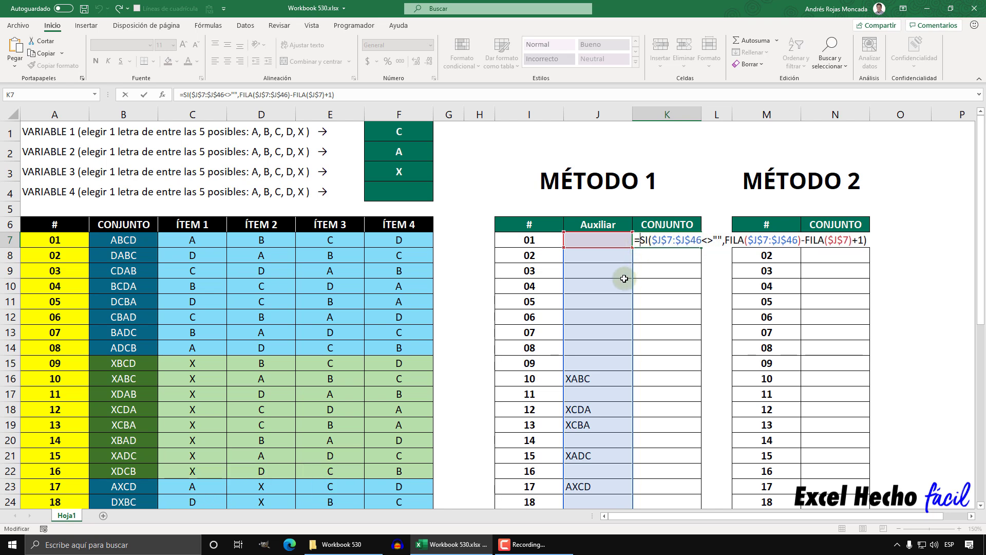
text(k.)
key(Down)
key(Tab)
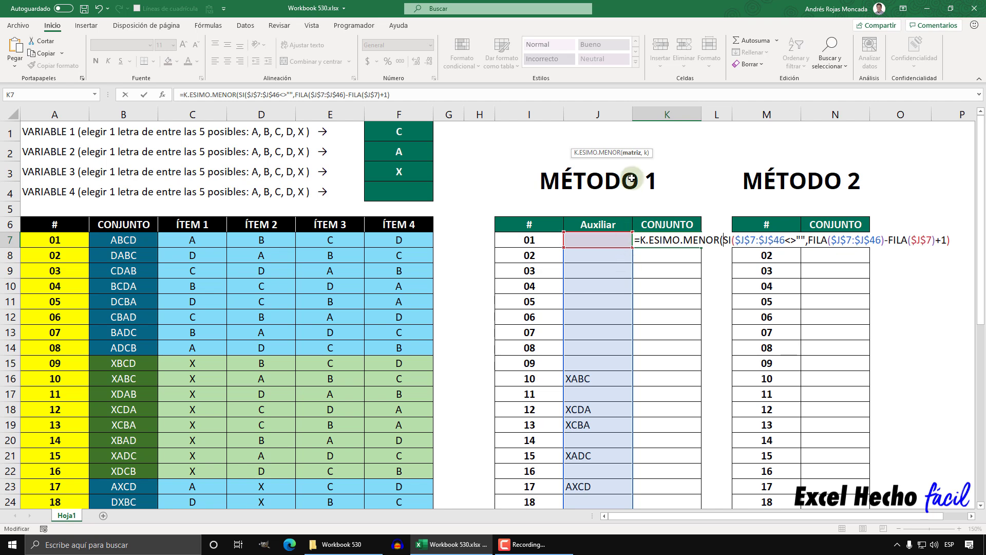
click(632, 153)
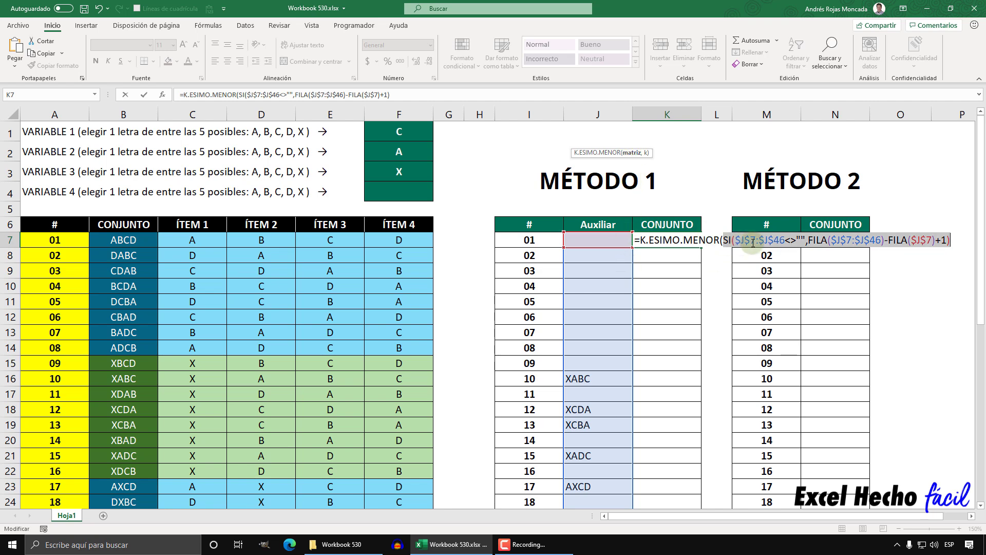
- Add FILAS($K$7:K7) as the k argument of K.ESIMO.MENOR in K7
click(957, 241)
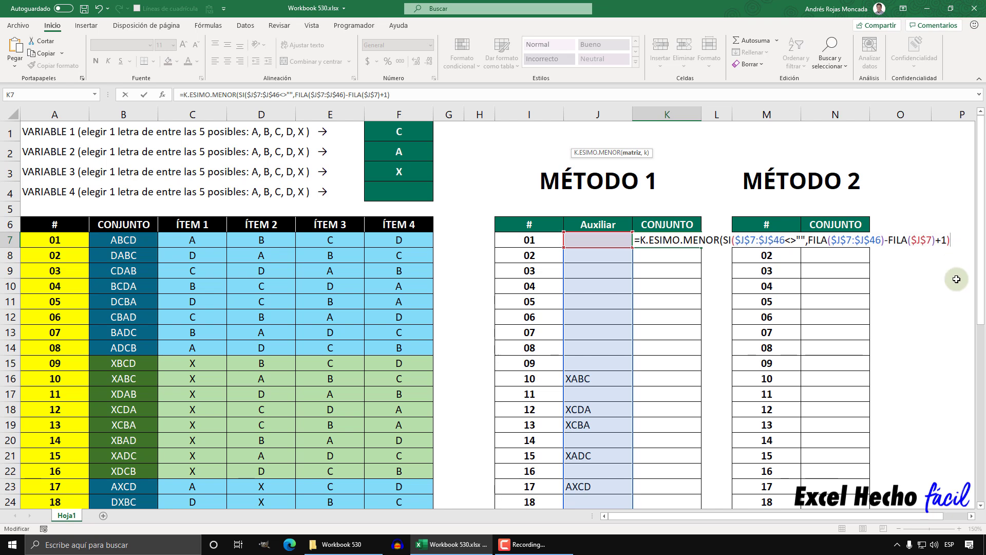
text(,FILAS()
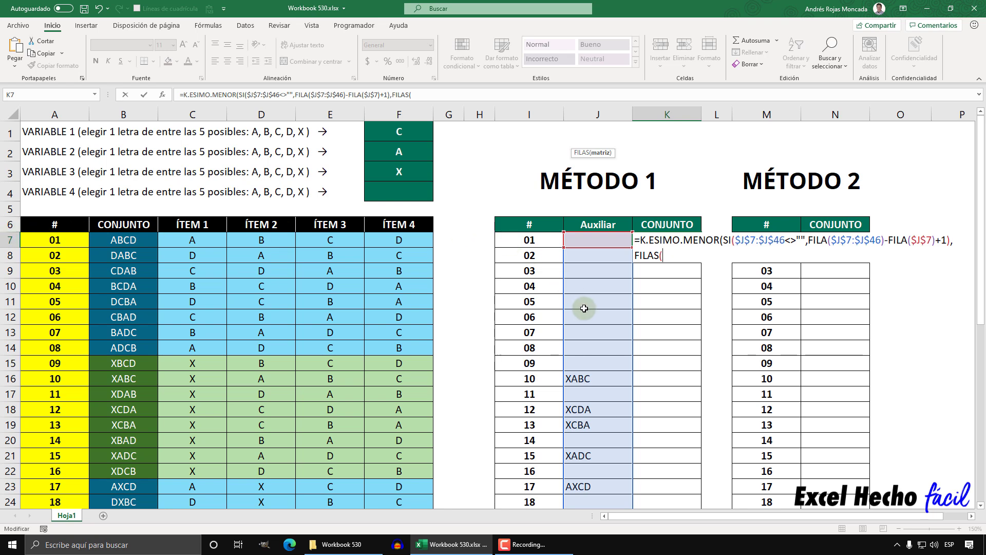
text(K7)
key(F4)
text(:K7))
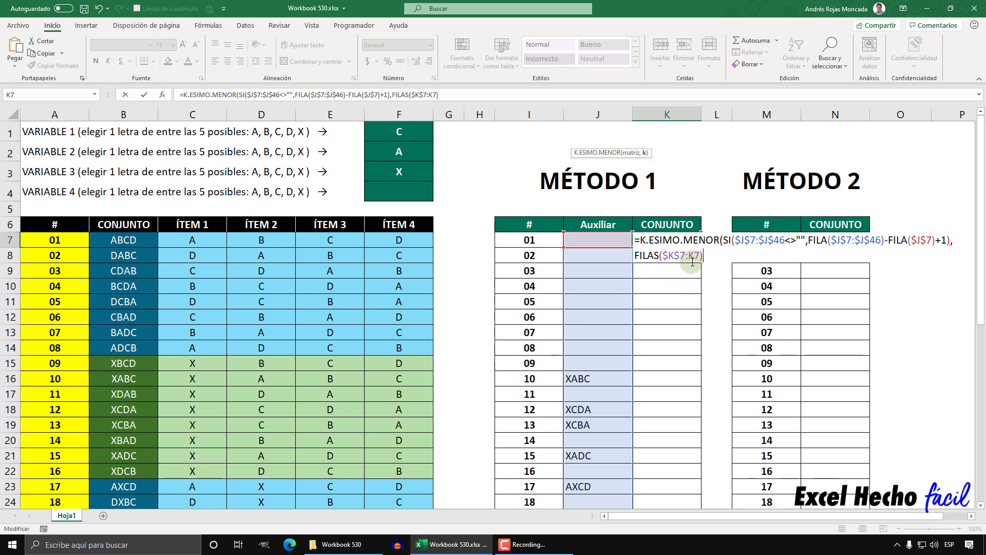
- Evaluate the FILAS($K$7:K7) argument in place within the K7 formula and restore it after the check
drag(705, 255, 638, 257)
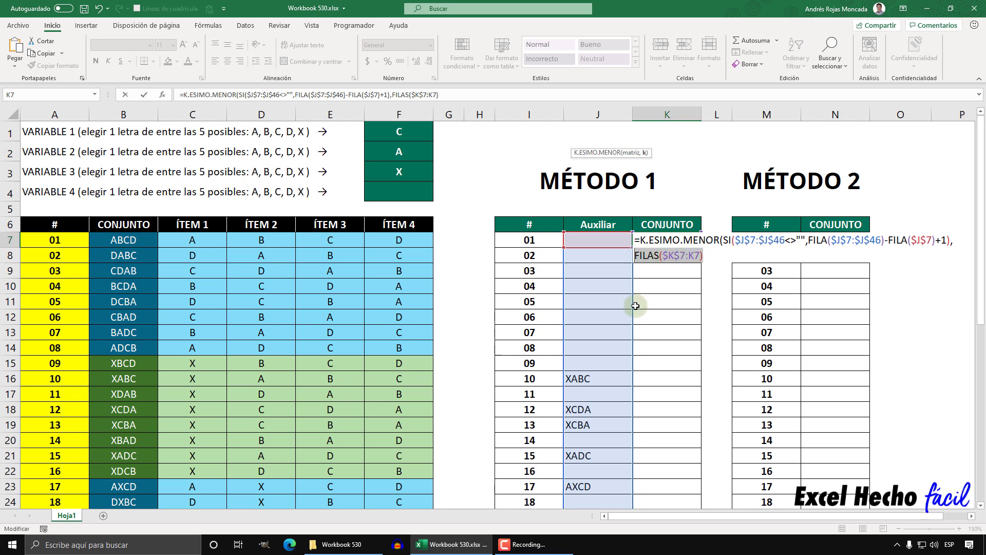
key(F9)
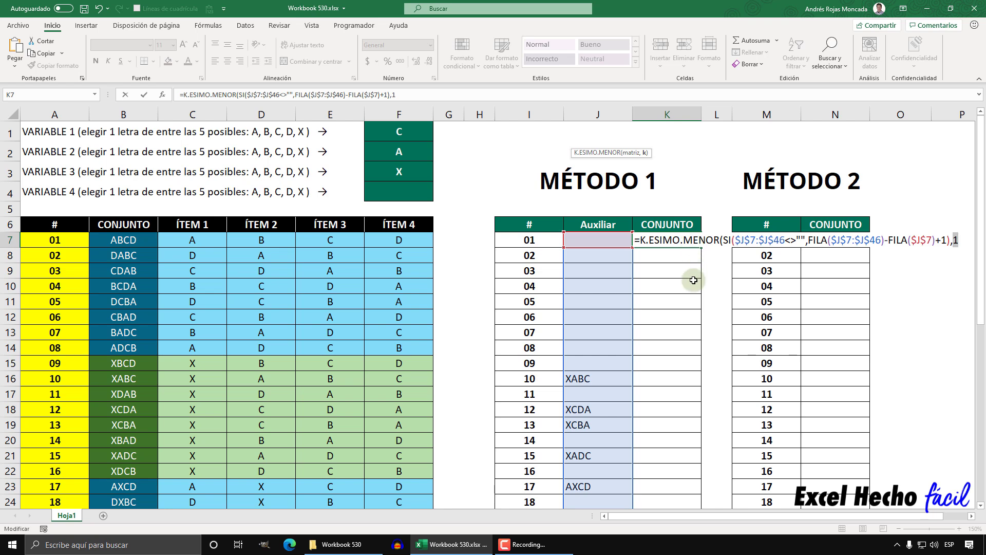
key(ctrl+z)
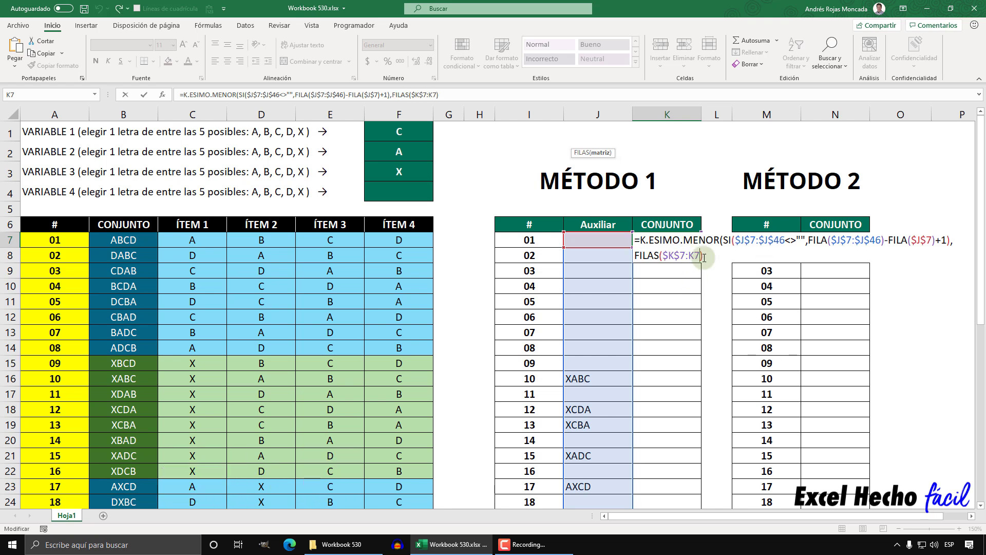
- Test the FILAS argument with $K$7:K8 by evaluating it in place, and return the range to $K$7:K7
drag(700, 255, 694, 255)
text(8)
drag(635, 255, 703, 255)
key(F9)
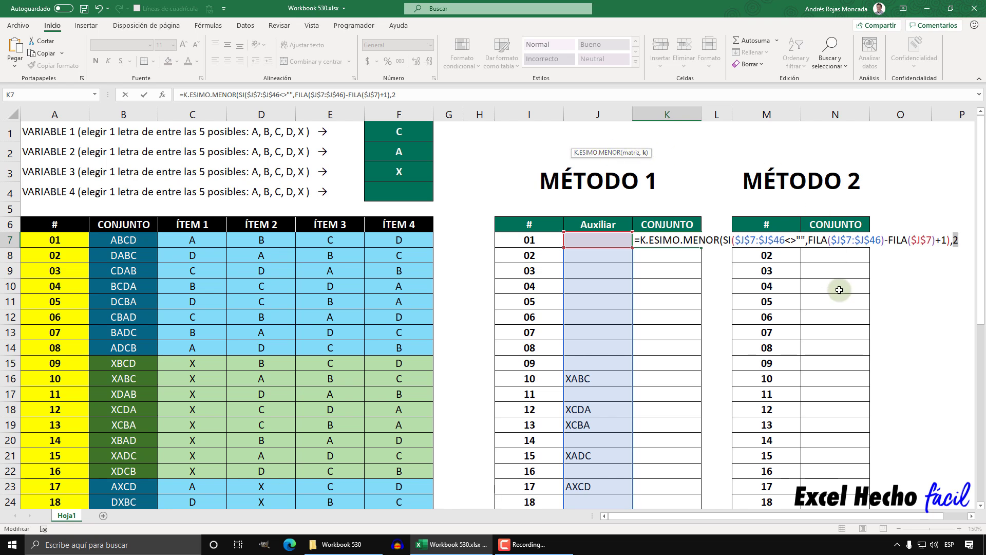
key(ctrl+z)
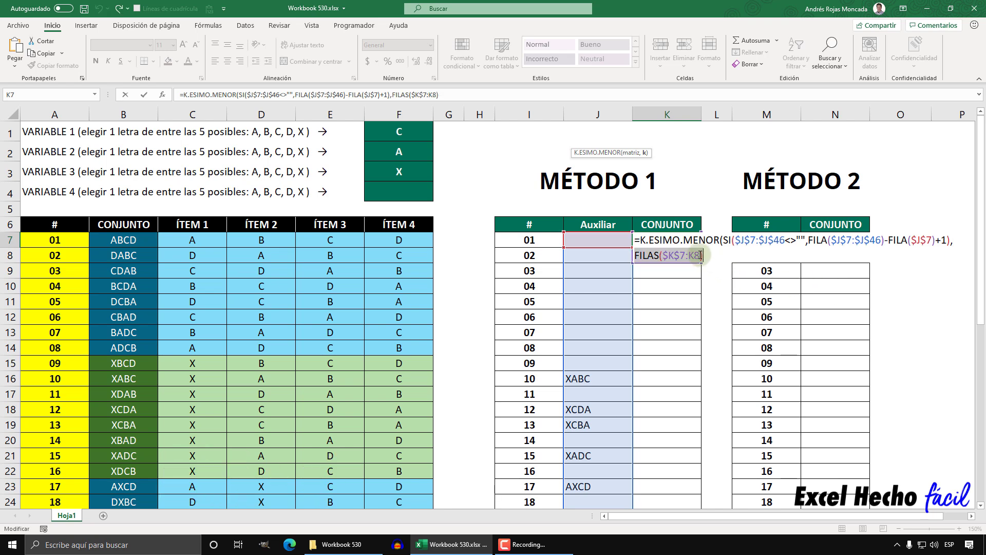
key(BackSpace)
text(7)
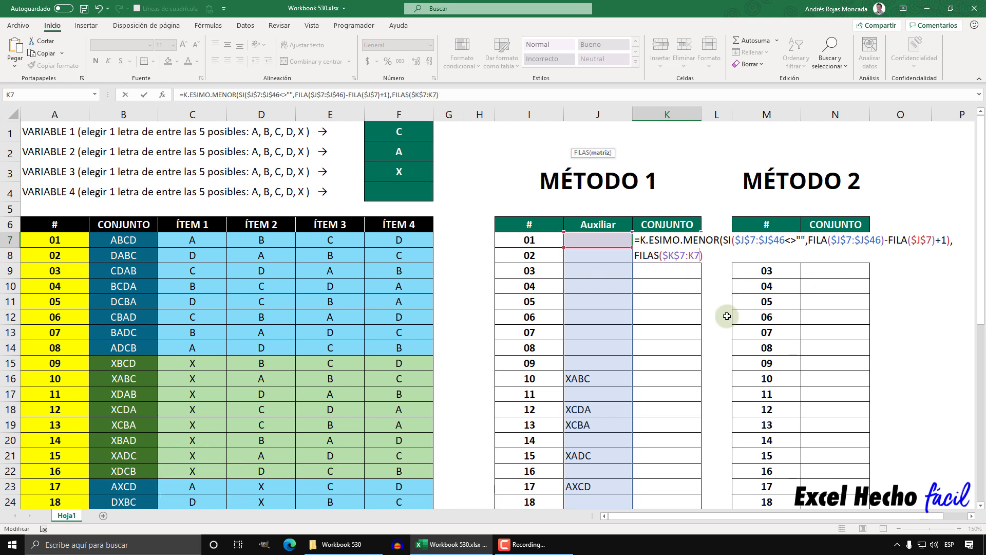
- Close the K.ESIMO.MENOR function in K7 and evaluate the whole formula in place, restoring it after the check
key(Right)
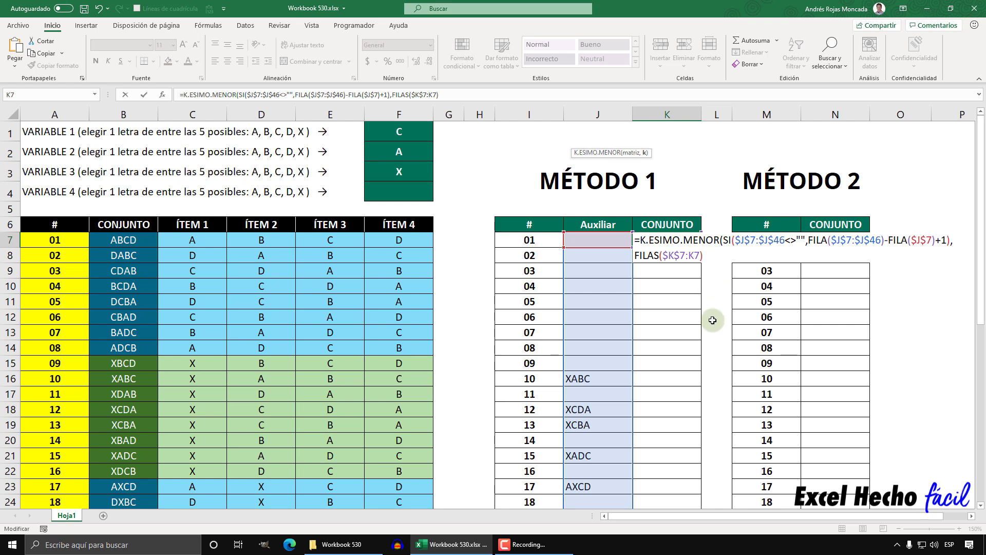
text())
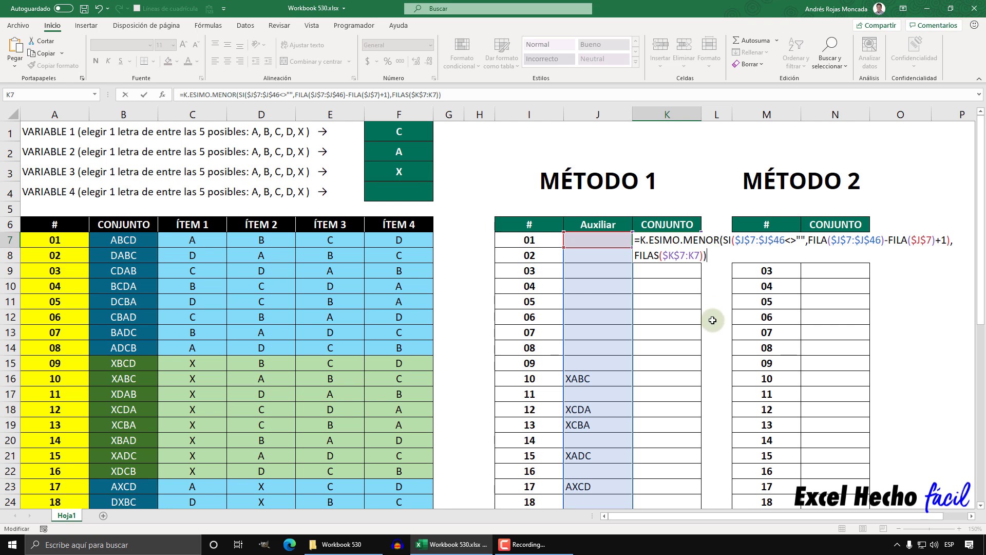
key(F9)
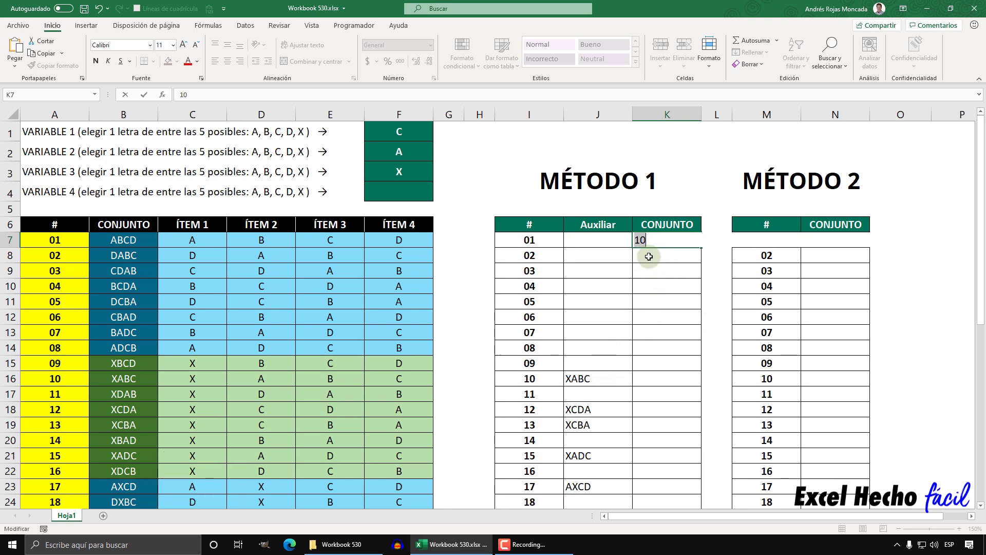
key(ctrl+z)
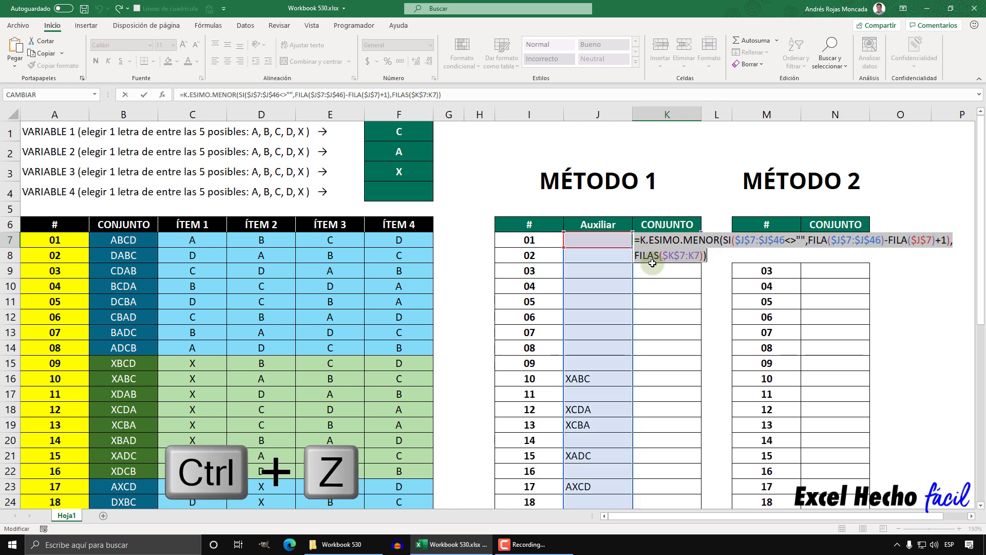
- Wrap the K7 formula in INDICE with $B$7:$B$46 as the matriz and K.ESIMO.MENOR as the row number
click(643, 239)
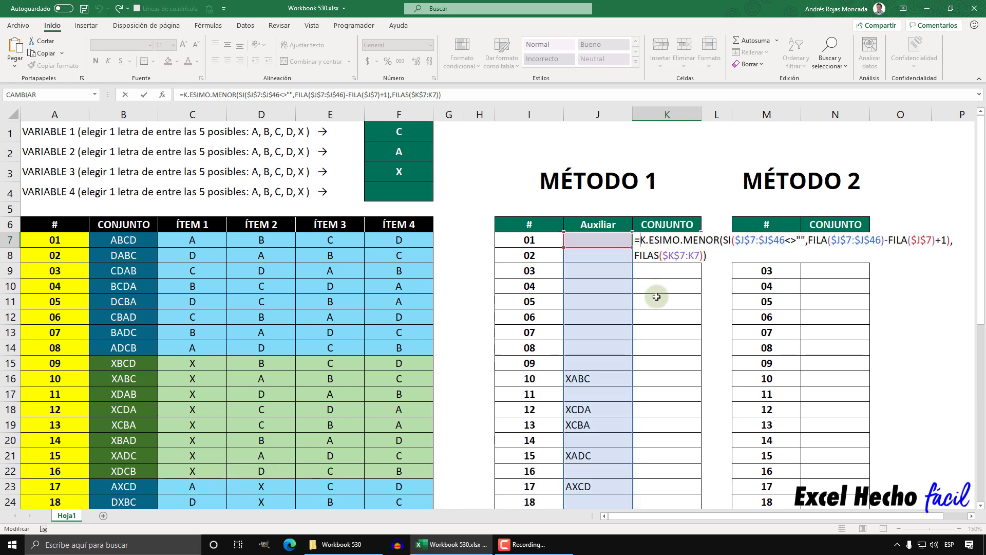
text(INDICE()
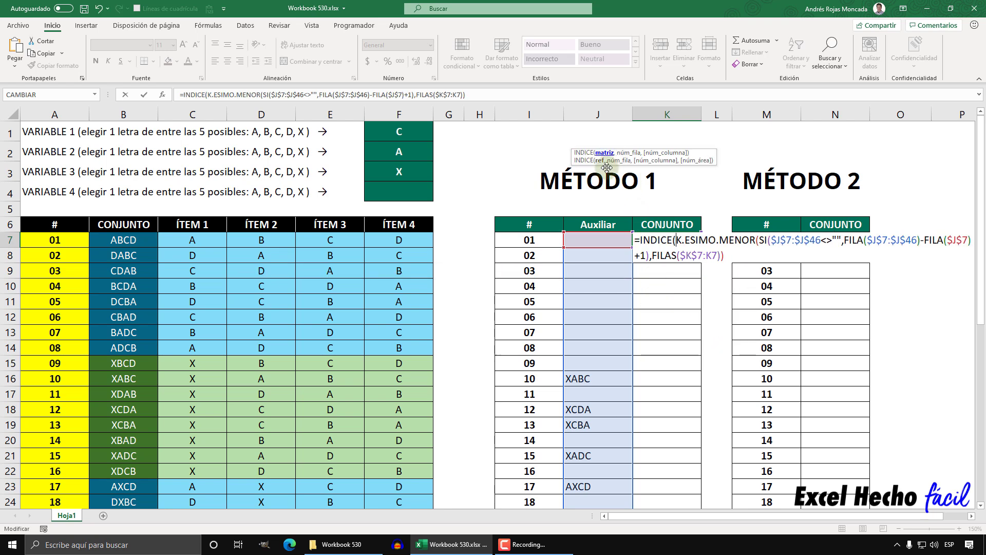
drag(132, 240, 139, 480)
scroll(139, 462, up, 13)
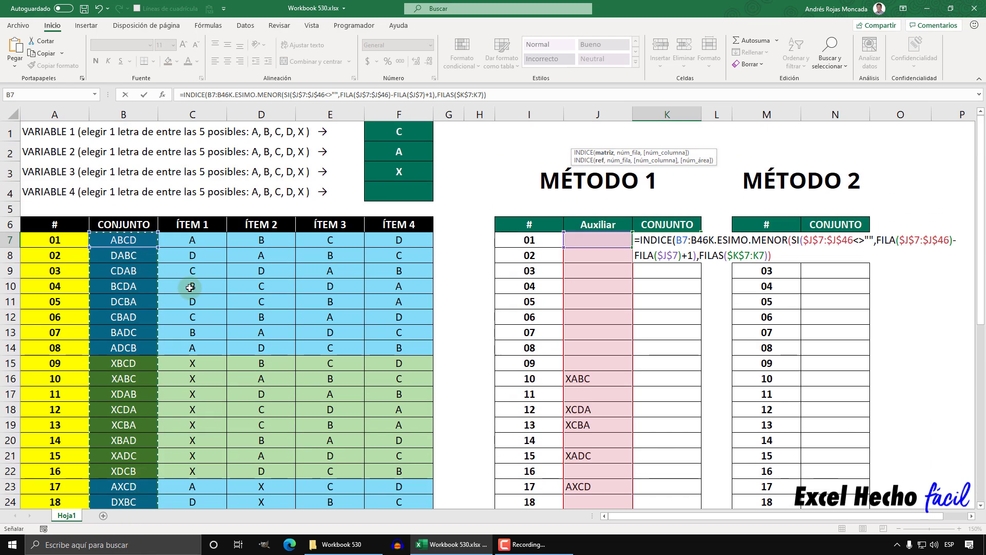
key(F4)
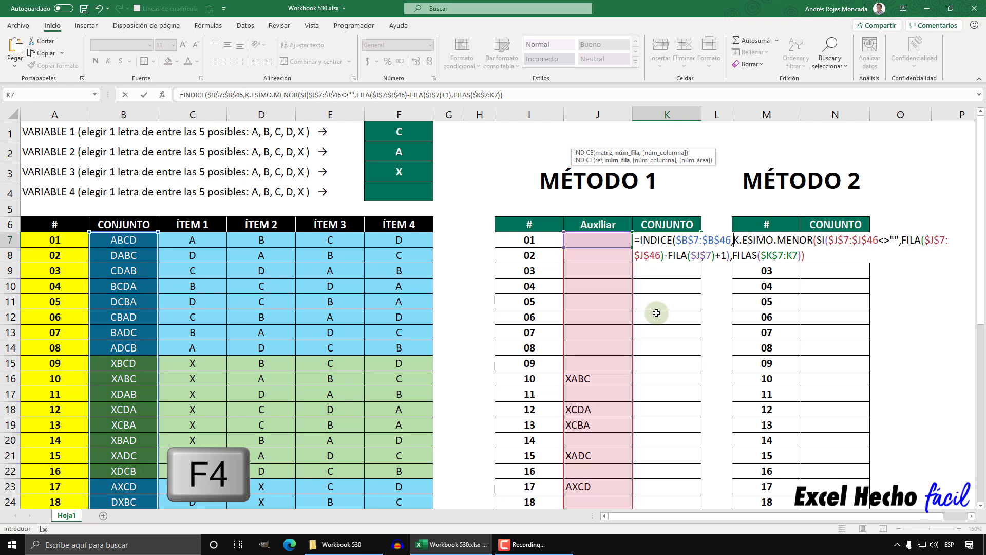
text(,)
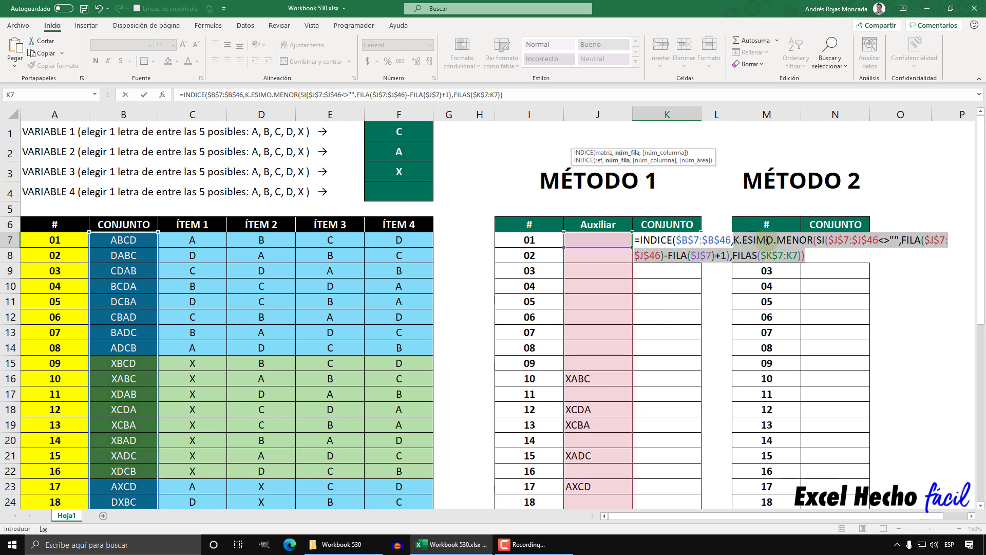
- Close the INDICE function in K7 and evaluate the complete formula in place, restoring it after the check
click(816, 256)
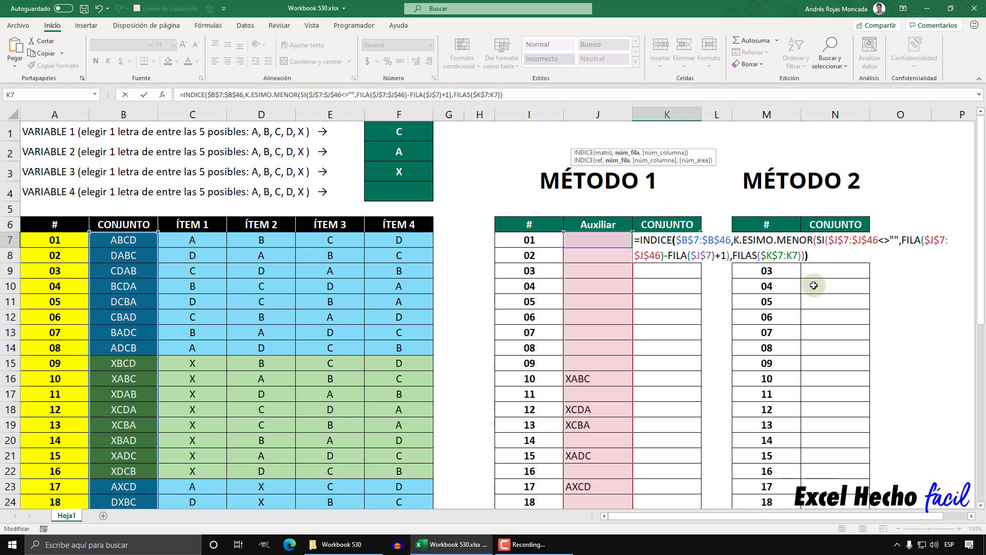
key(F9)
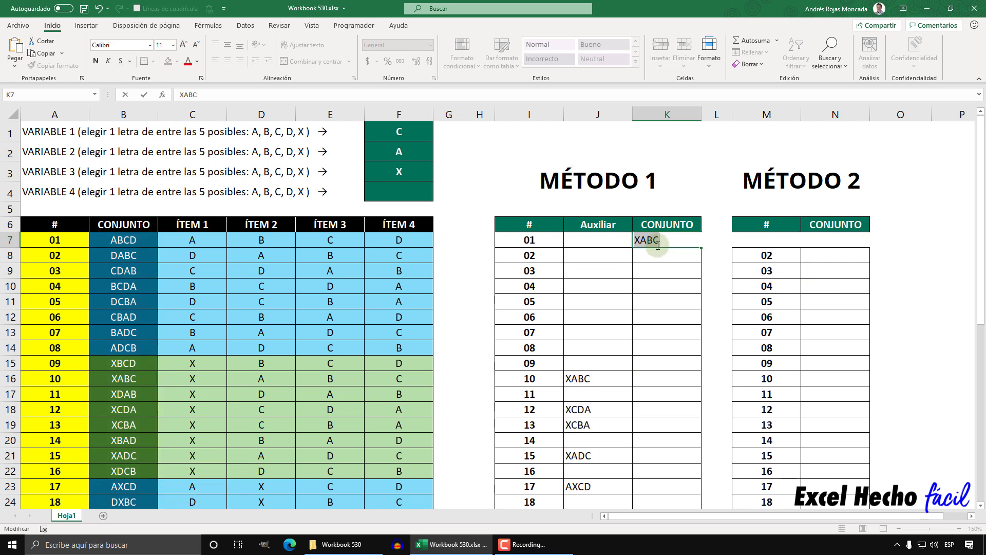
click(653, 241)
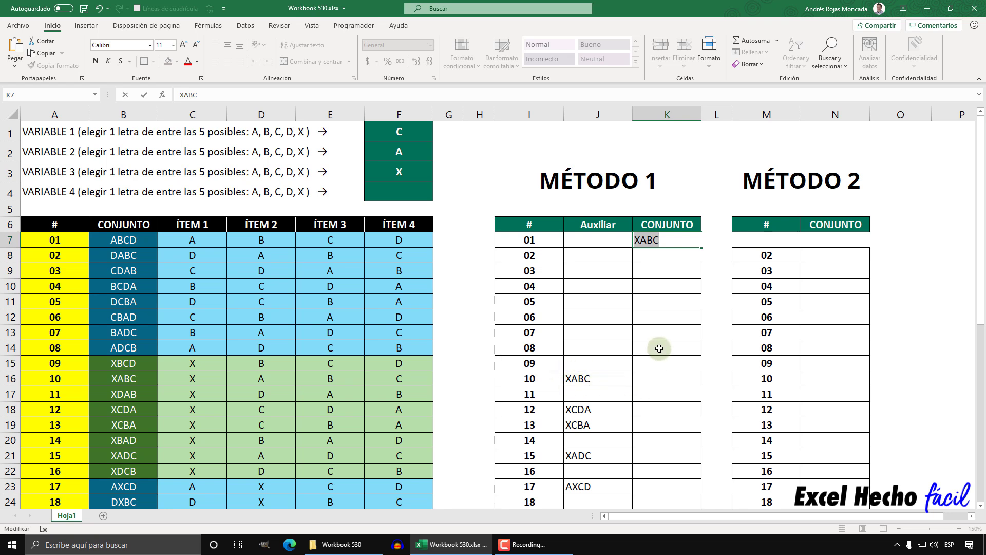
key(ctrl+z)
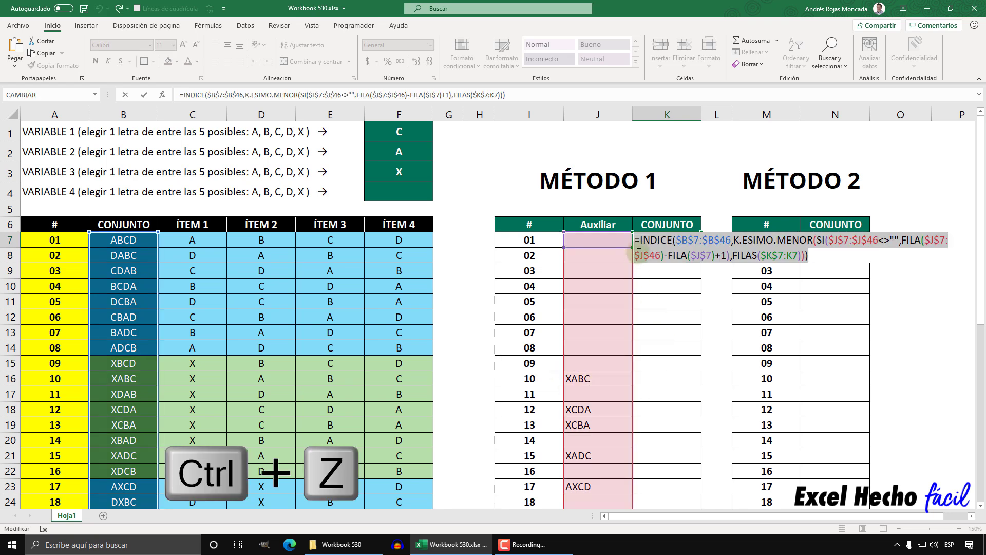
key(End)
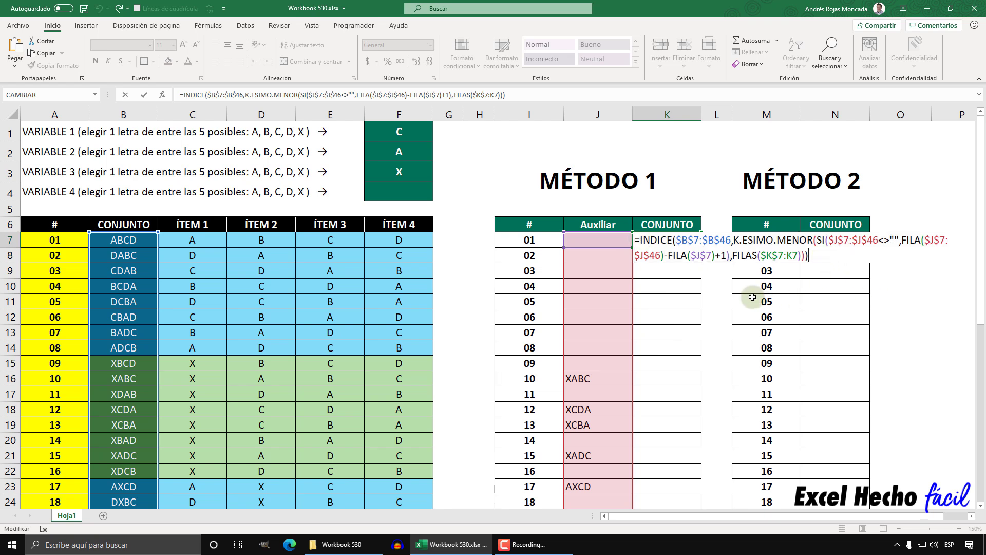
- Evaluate the logical test of the SI function inside the INDICE formula in place and restore the expression
click(828, 240)
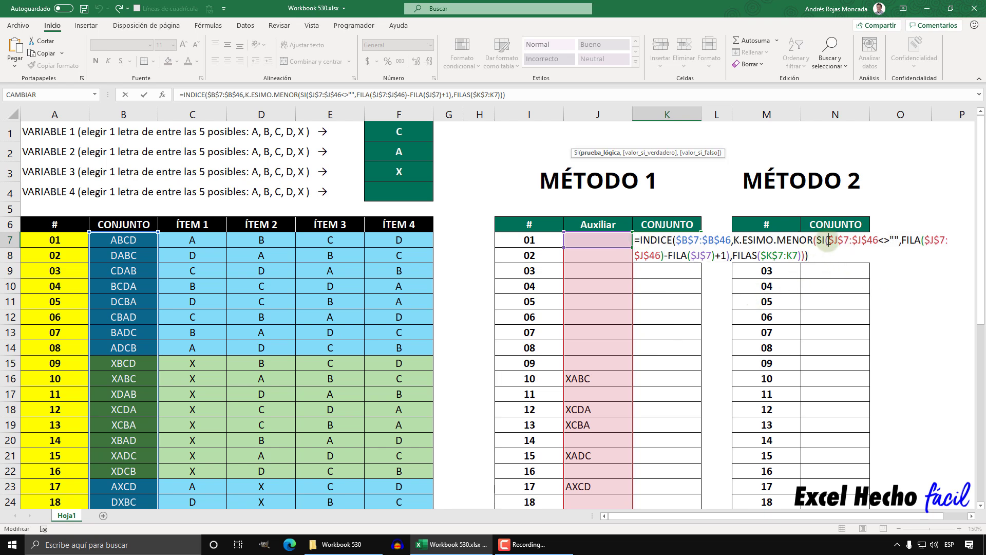
click(599, 153)
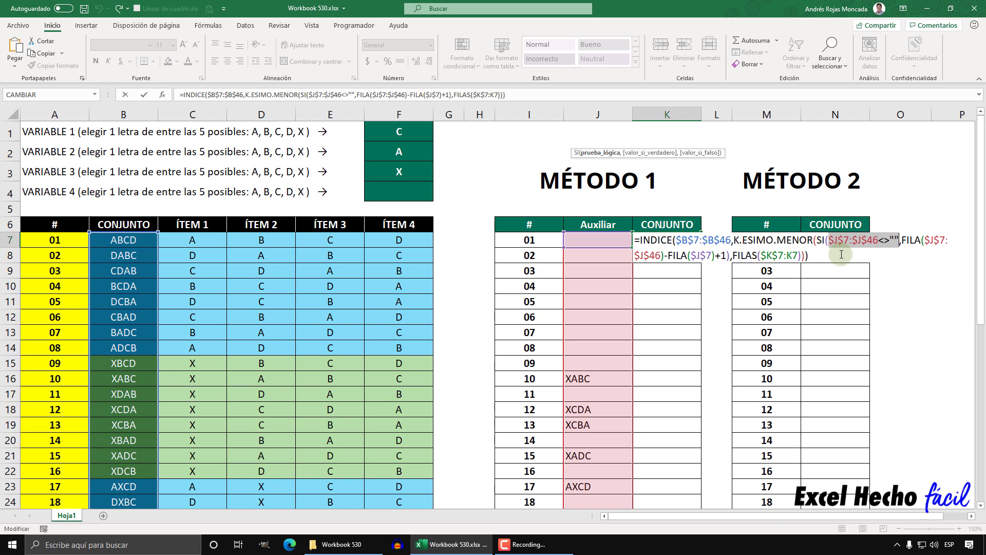
key(F9)
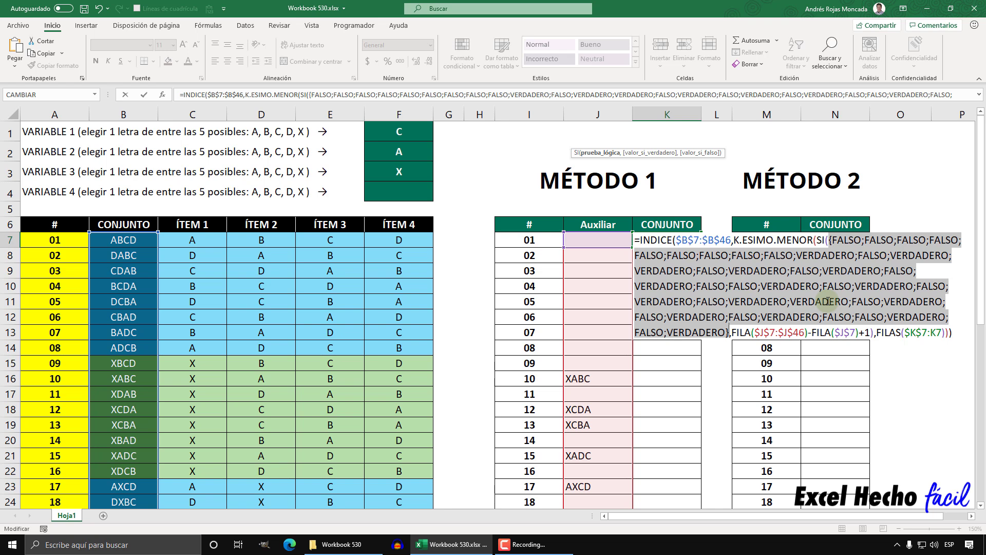
key(ctrl+z)
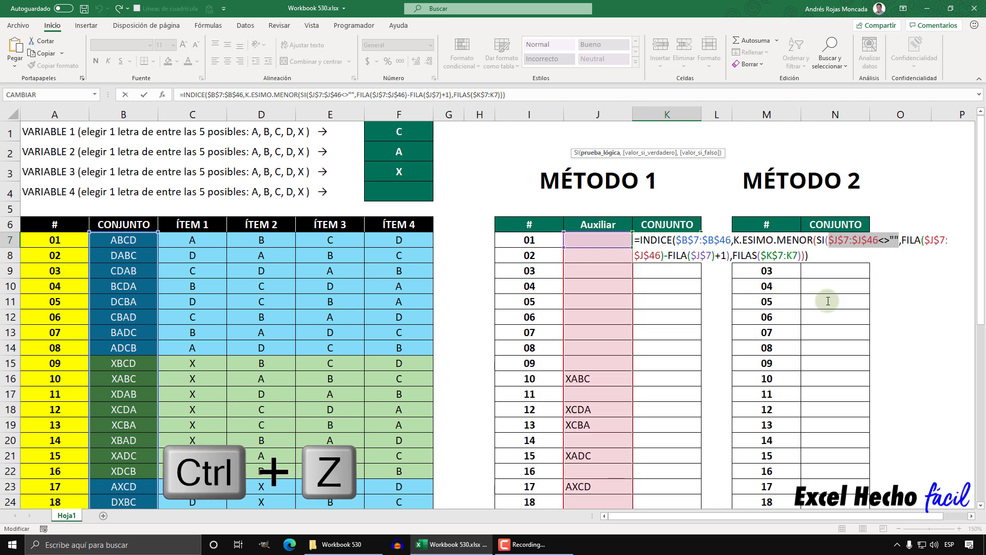
- Enter the K7 formula as an array formula and fill it down the CONJUNTO column to row 46
click(811, 256)
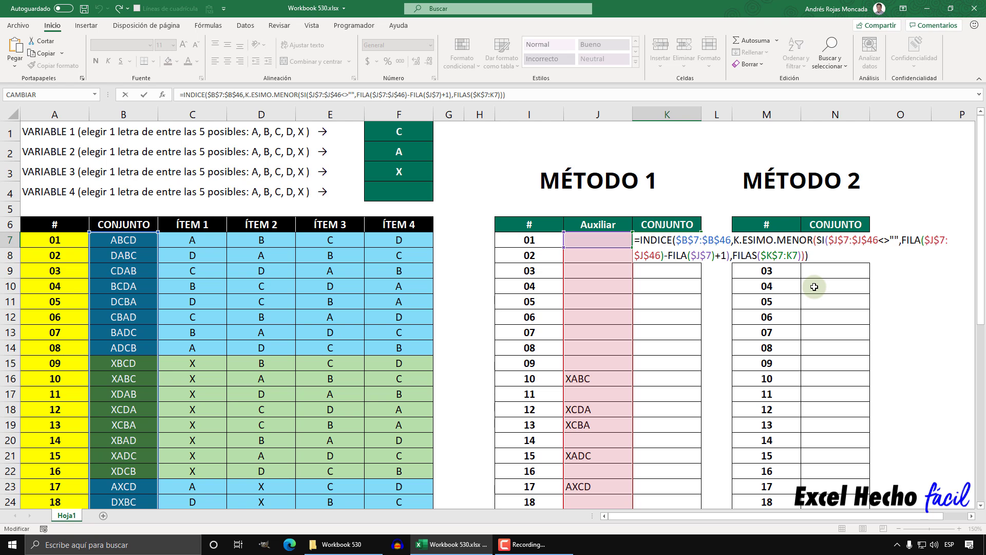
key(ctrl+shift+Return)
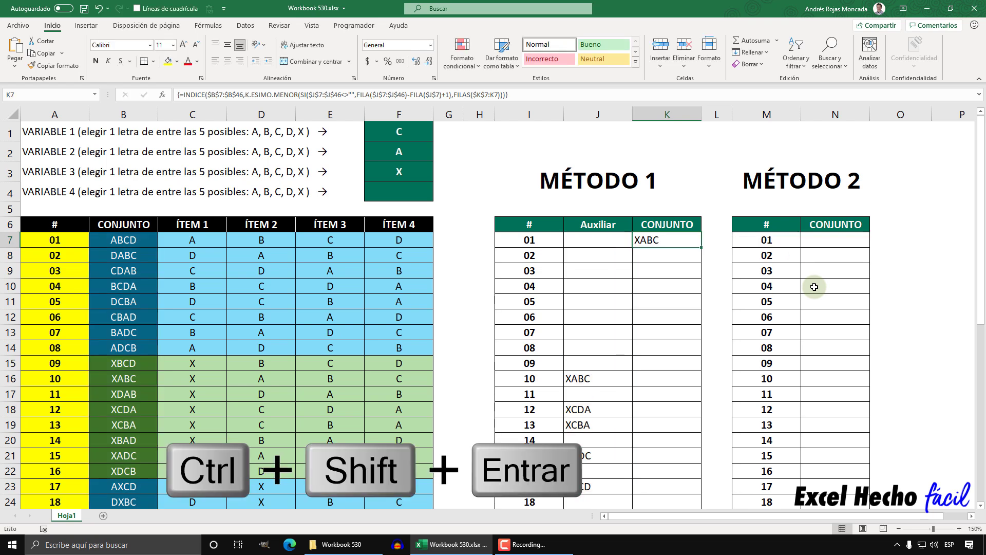
double_click(701, 247)
- Examine the filled CONJUNTO results of Método 1 and compare them with the matches in the Auxiliar column
scroll(700, 268, down, 5)
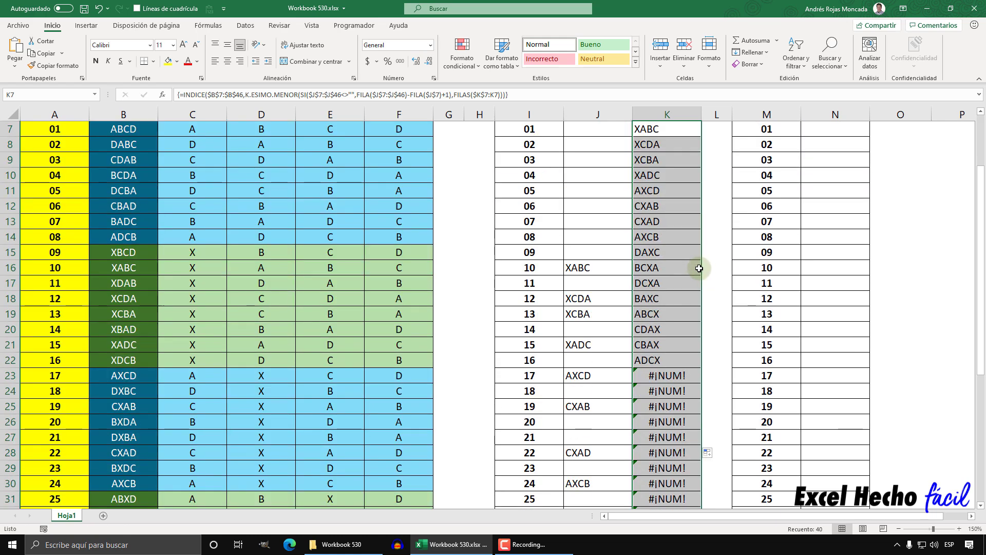
scroll(700, 268, down, 5)
scroll(699, 268, up, 9)
scroll(700, 268, up, 1)
drag(656, 242, 664, 471)
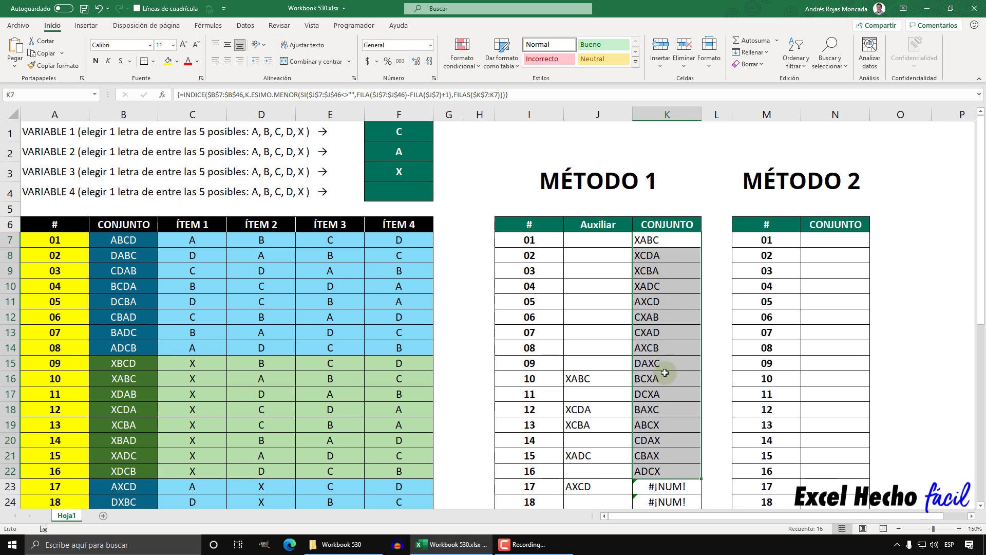
drag(596, 244, 588, 483)
scroll(611, 431, up, 7)
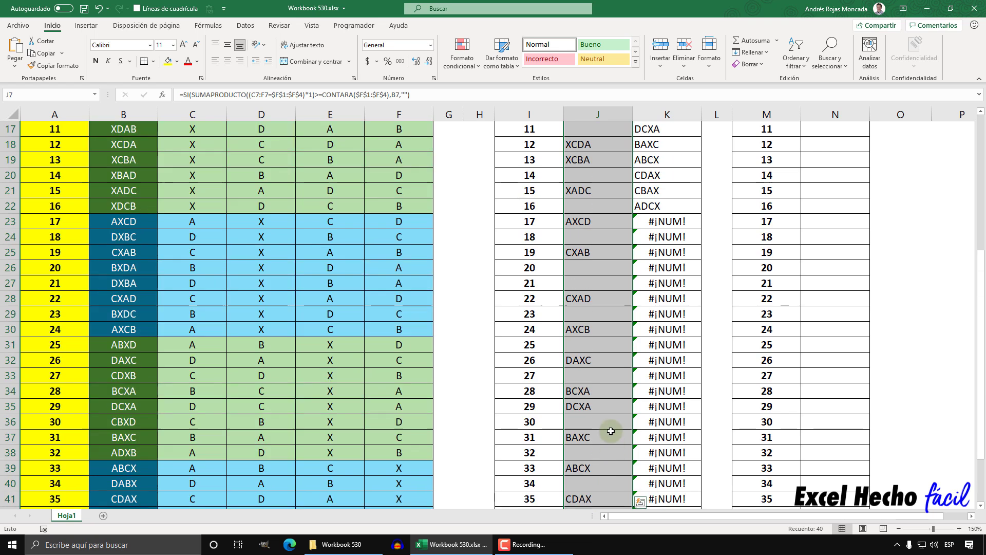
- Wrap the INDICE formula in K7 in SI.ERROR with "" as the error value and enter it as an array formula
click(655, 243)
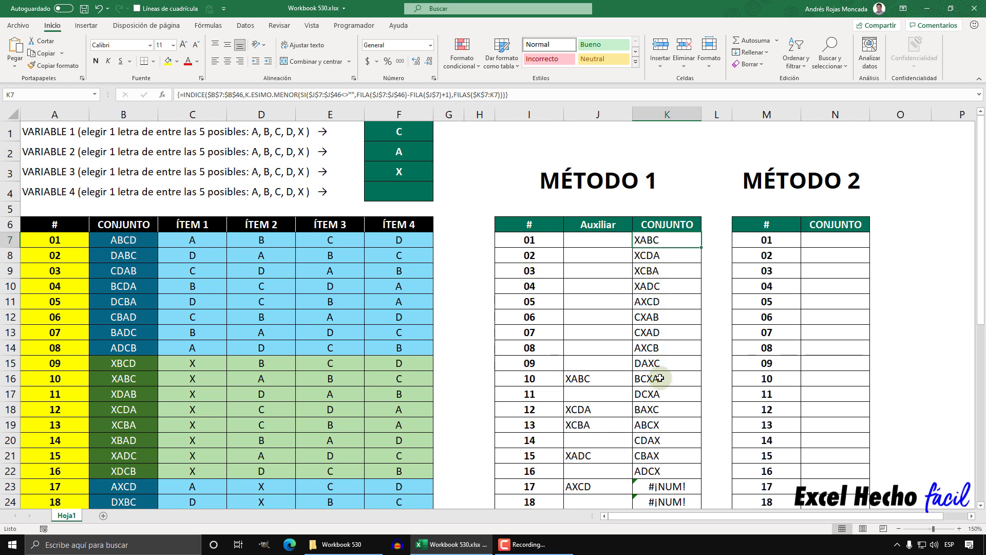
scroll(660, 378, down, 5)
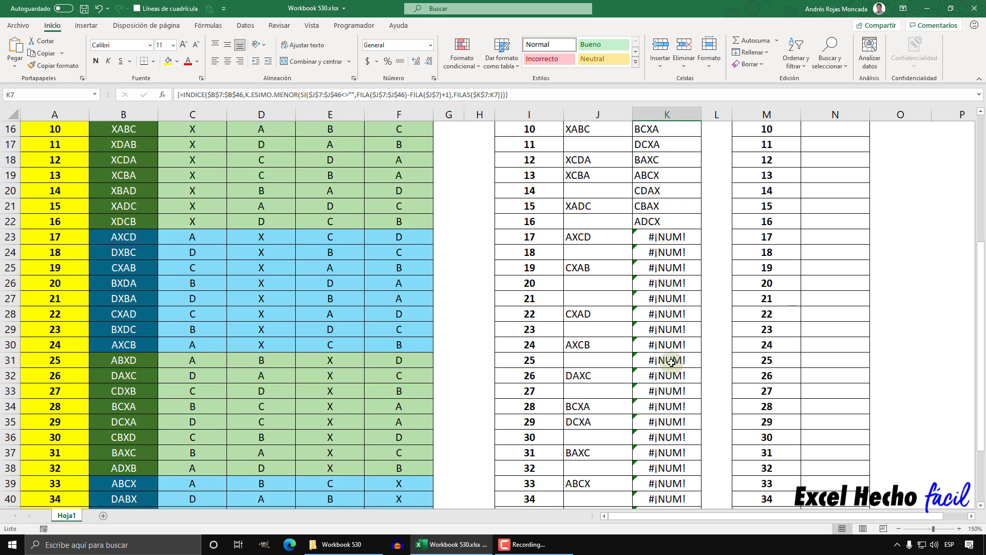
scroll(667, 362, up, 5)
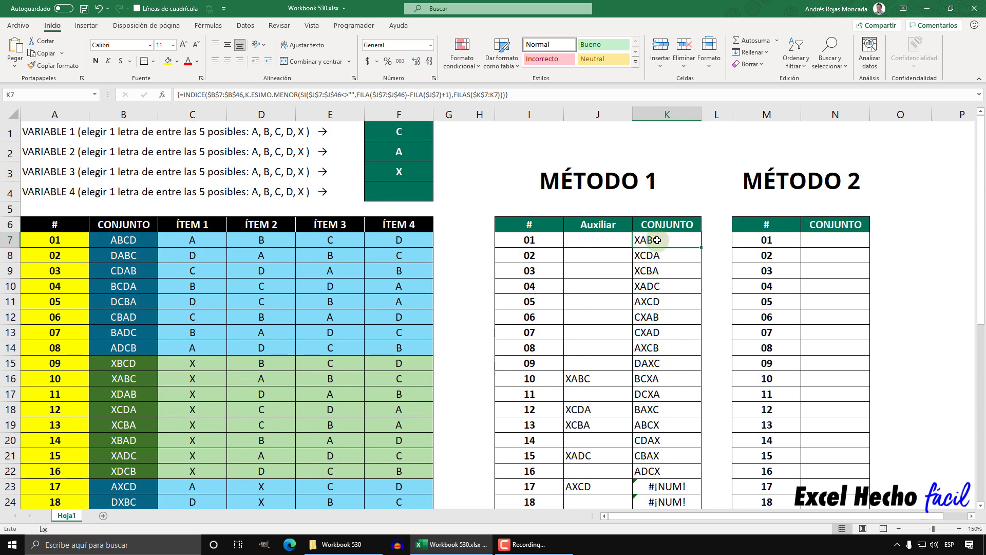
key(F2)
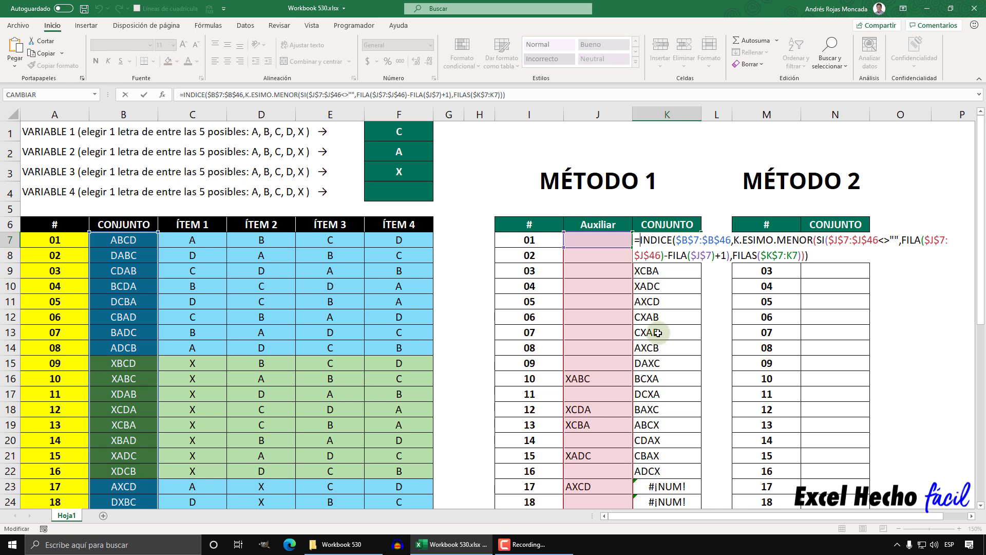
text(si)
key(Down)
key(Down)
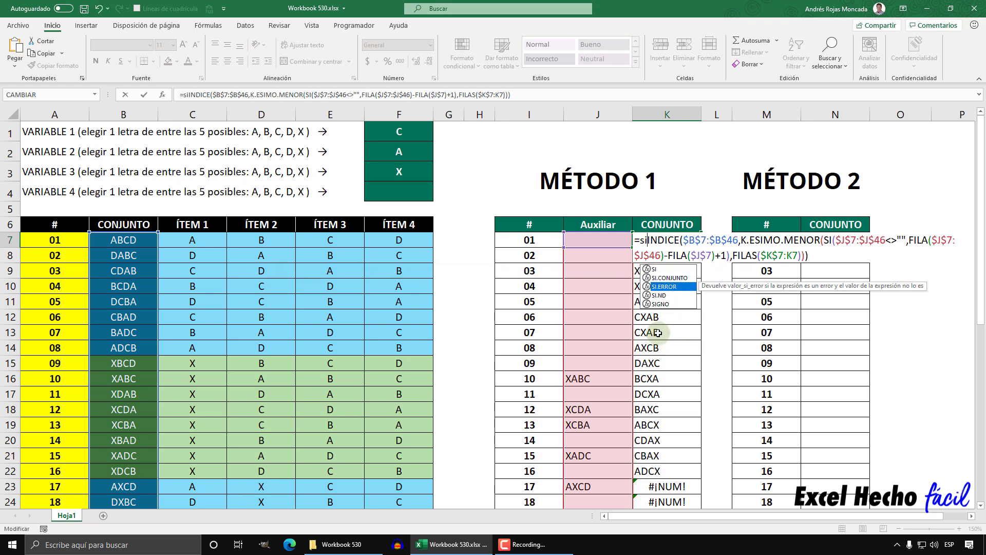
key(Tab)
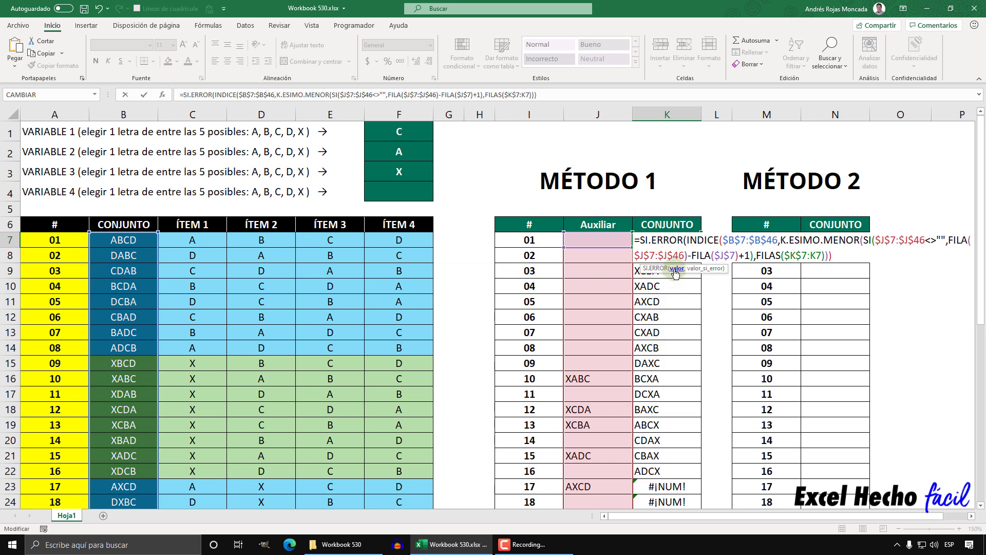
drag(686, 244, 688, 262)
click(837, 255)
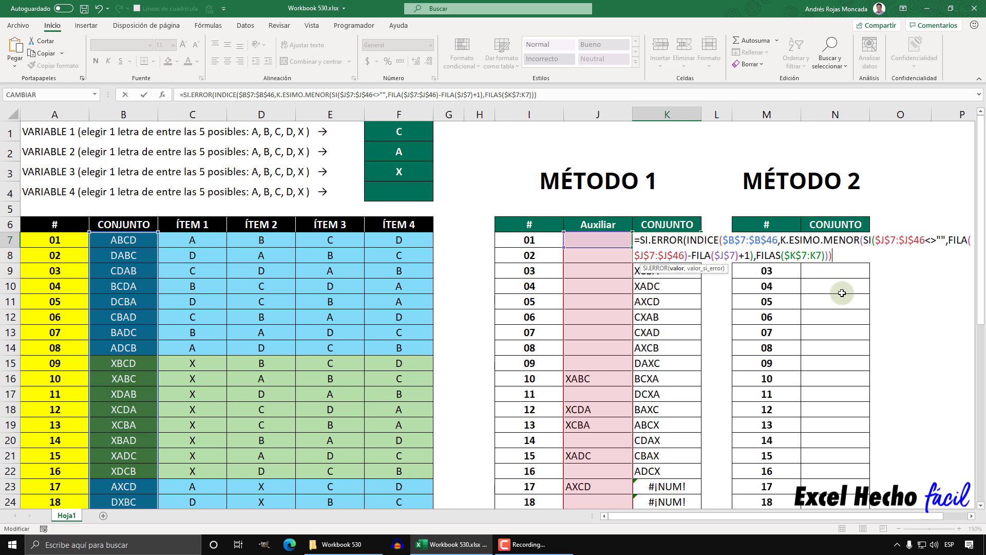
text(,""))
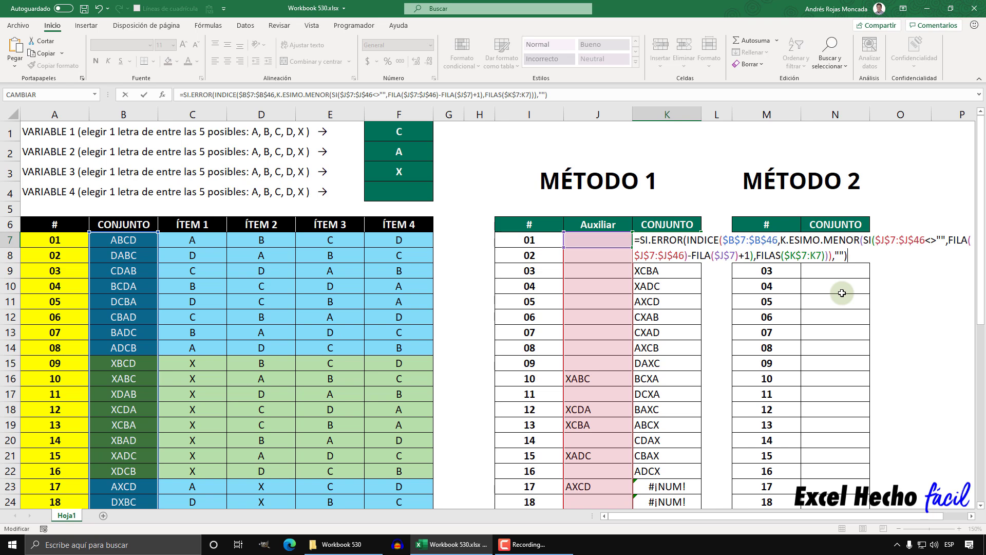
key(ctrl+shift+Return)
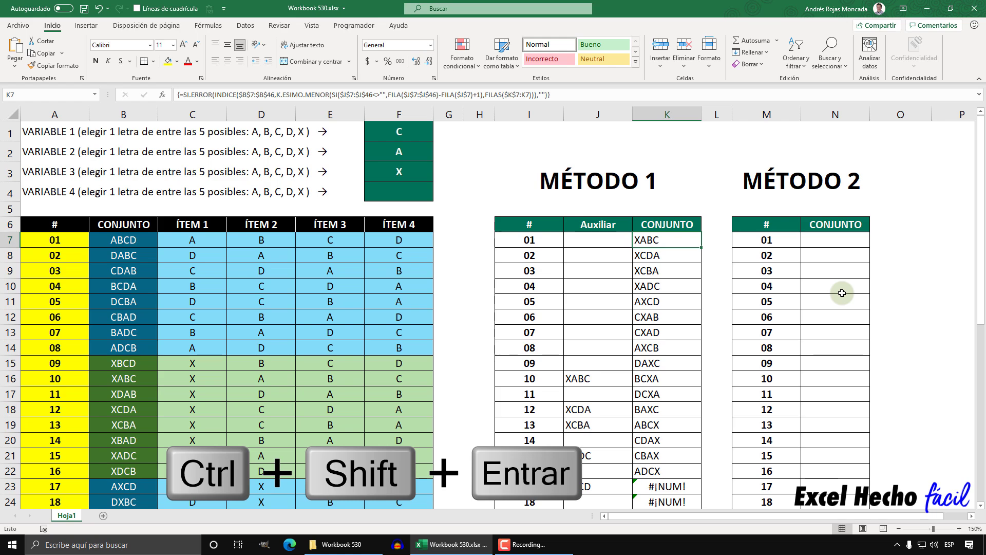
- Fill the K7 formula down the Método 1 CONJUNTO column to row 46 and centre the results horizontally
double_click(699, 247)
scroll(692, 310, down, 2)
scroll(692, 310, down, 6)
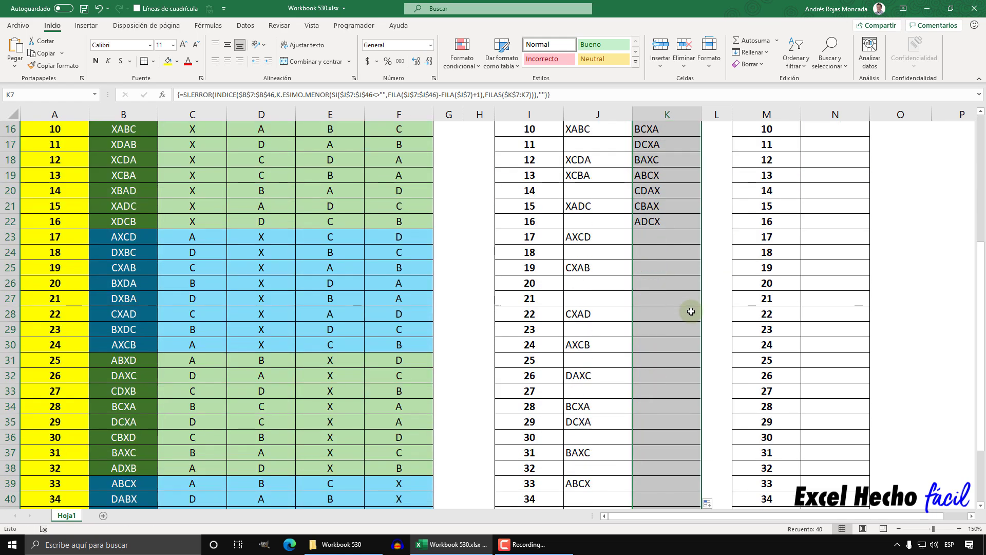
scroll(691, 312, up, 8)
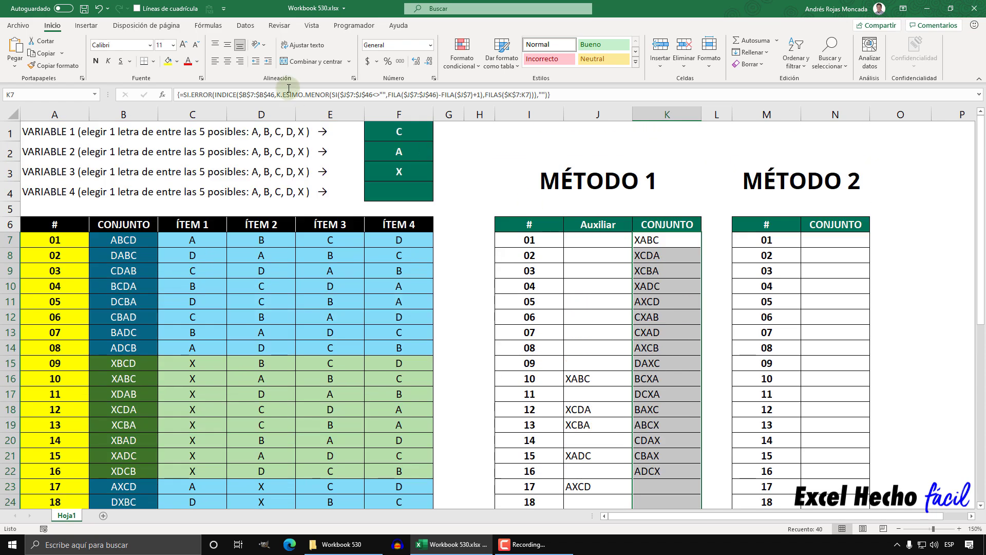
click(228, 61)
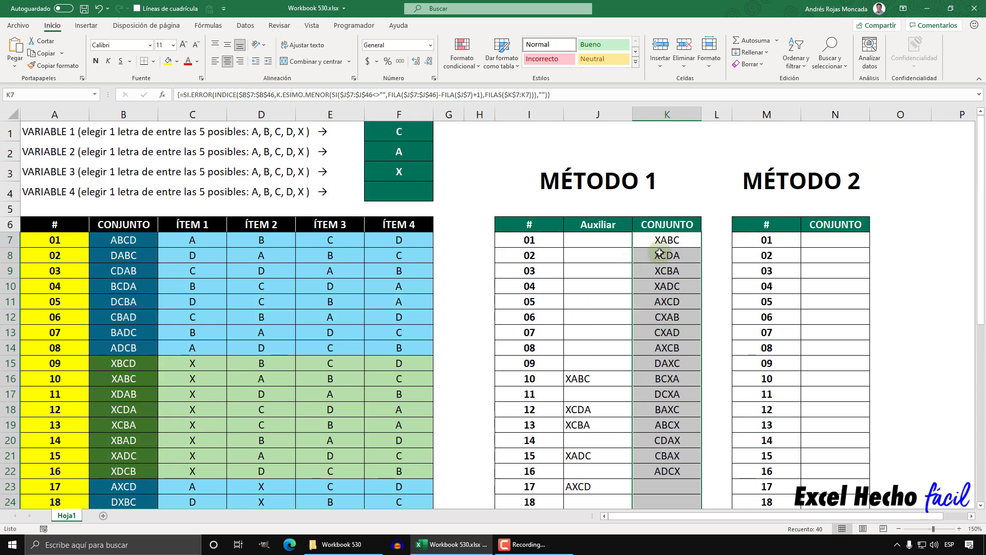
scroll(658, 253, down, 9)
scroll(659, 252, up, 9)
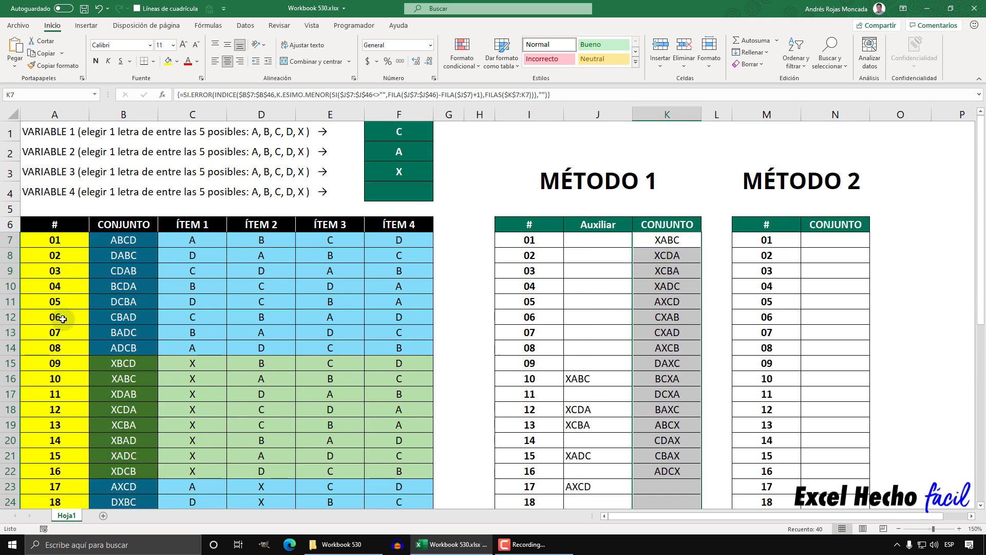
- Review the variable cells F1:F4 and inspect the complete SI.ERROR formula in K7 without changing it
drag(406, 133, 408, 190)
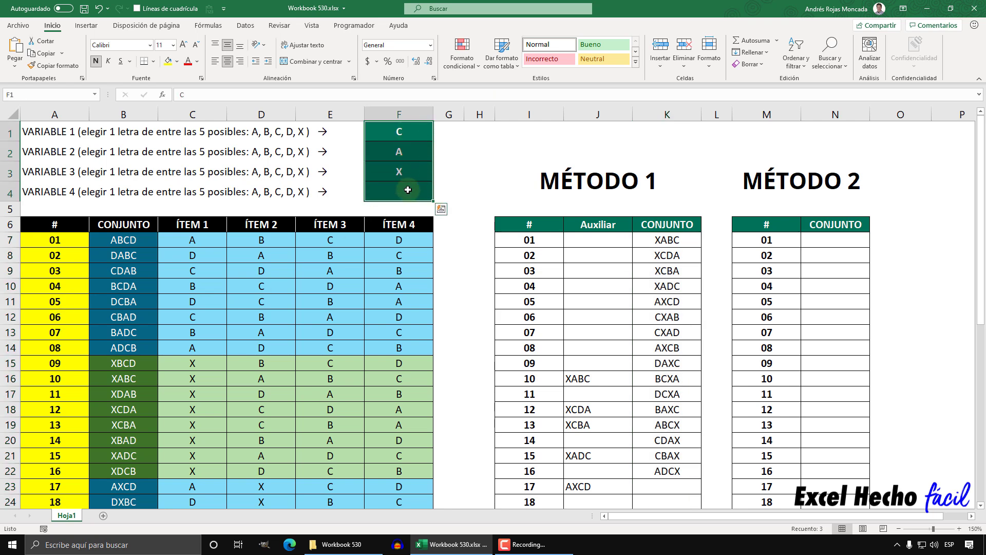
click(646, 243)
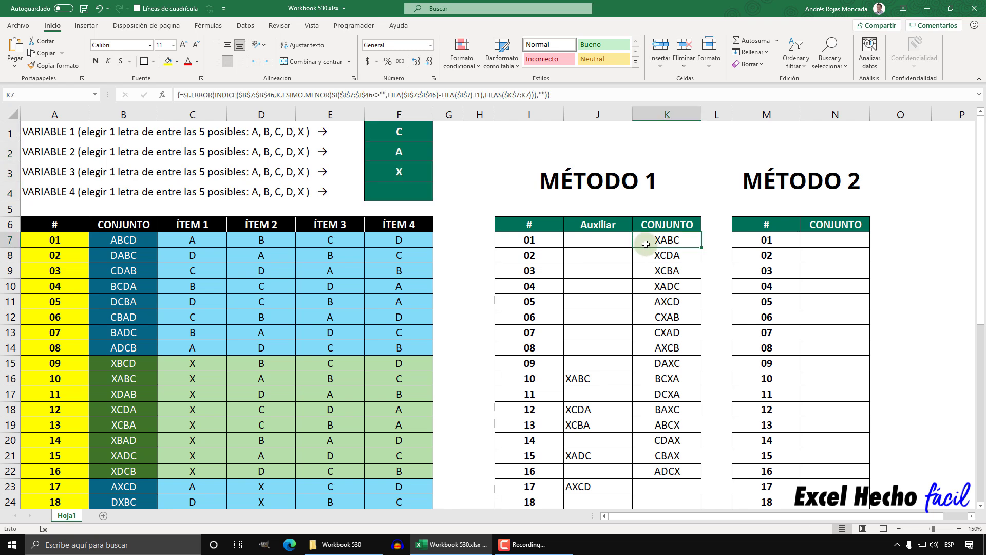
key(F2)
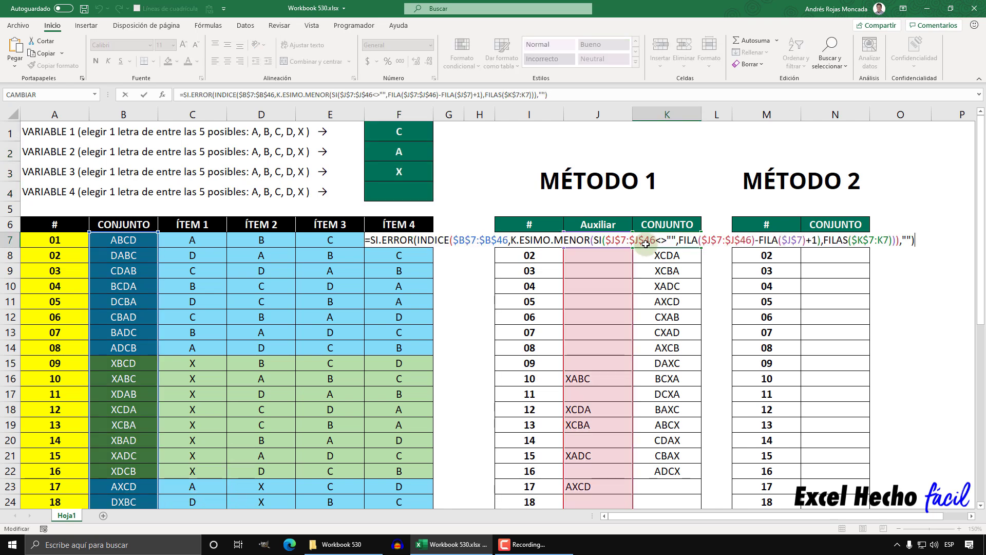
key(Escape)
- Copy the logical test SUMAPRODUCTO((C7:F7=$F$1:$F$4)*1)>=CONTARA($F$1:$F$4) from the SI formula in J7 and paste it as text into I1
click(601, 237)
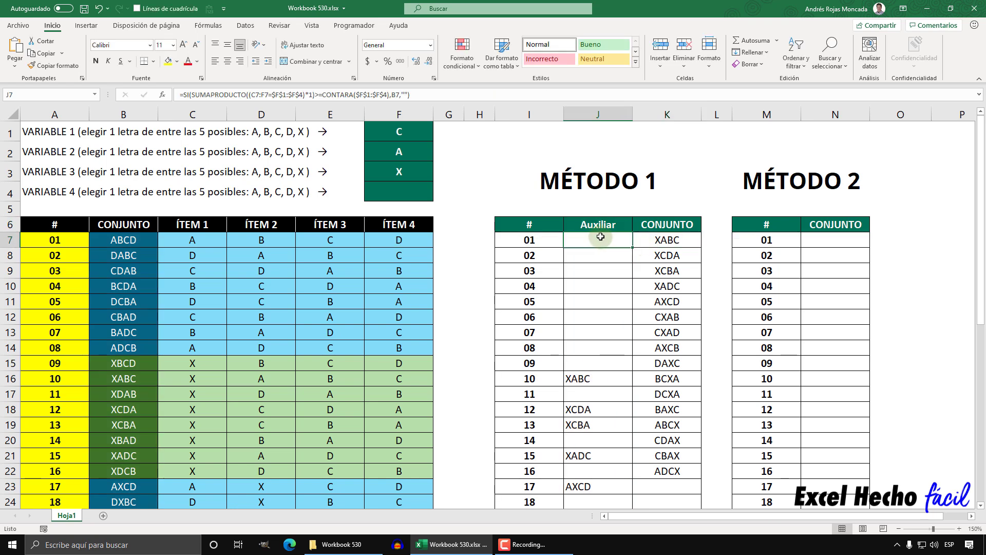
key(F2)
click(584, 241)
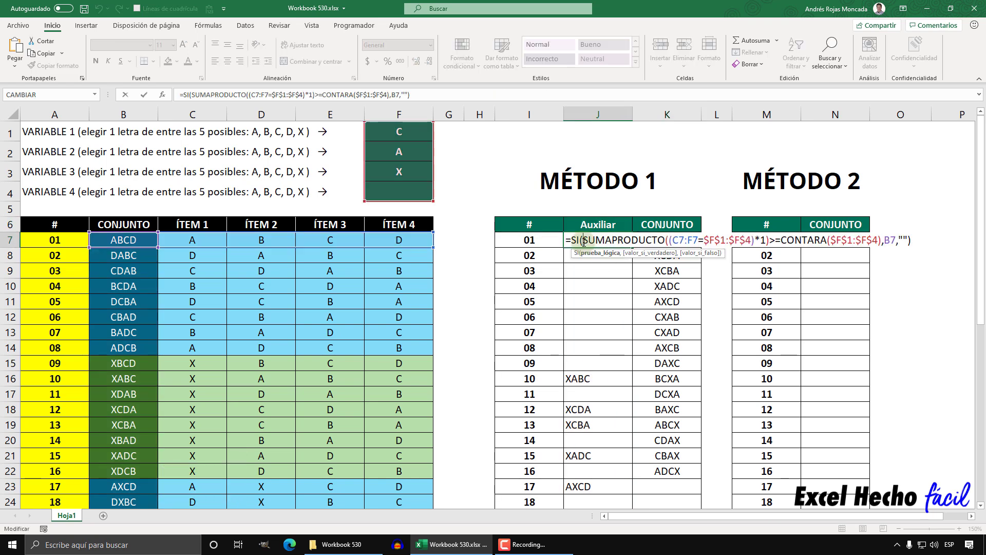
click(595, 254)
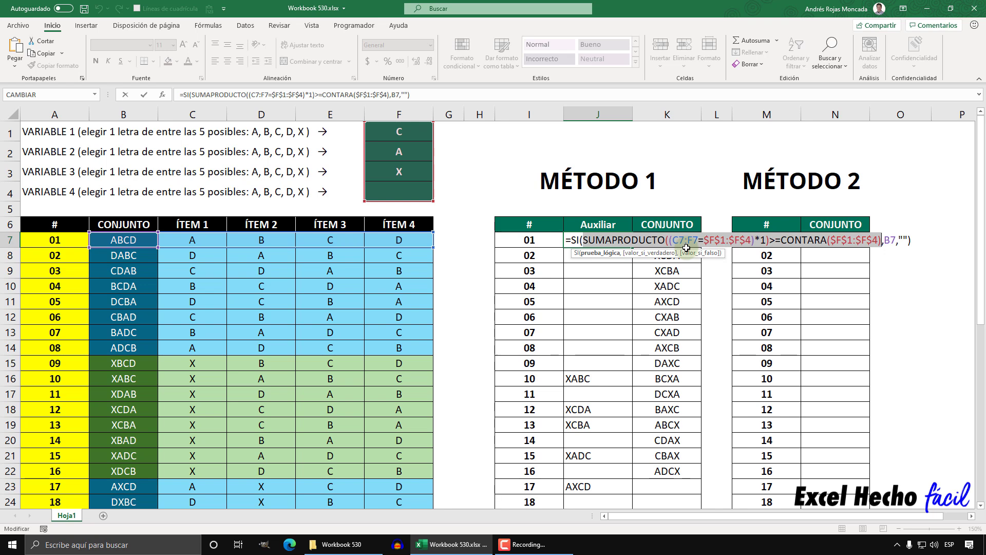
key(ctrl+c)
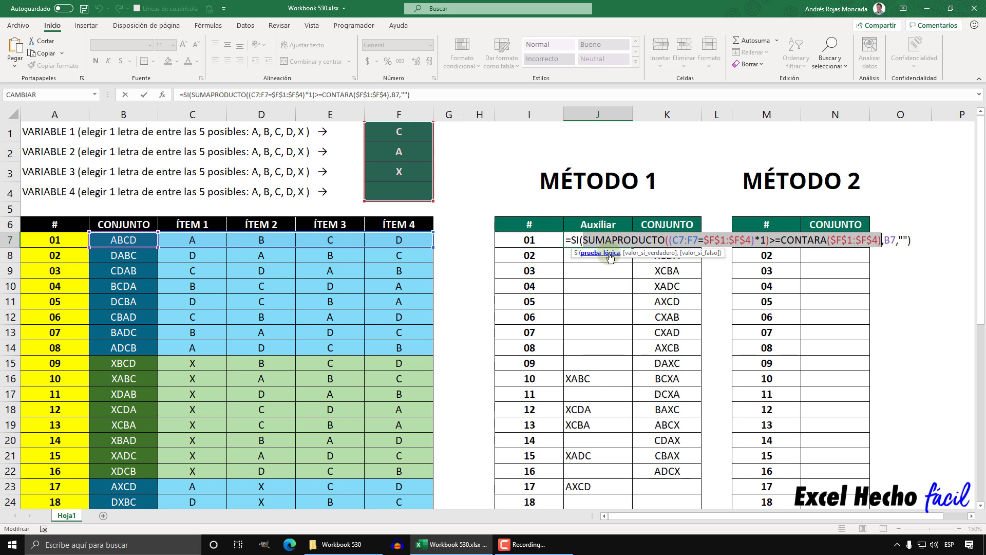
key(Escape)
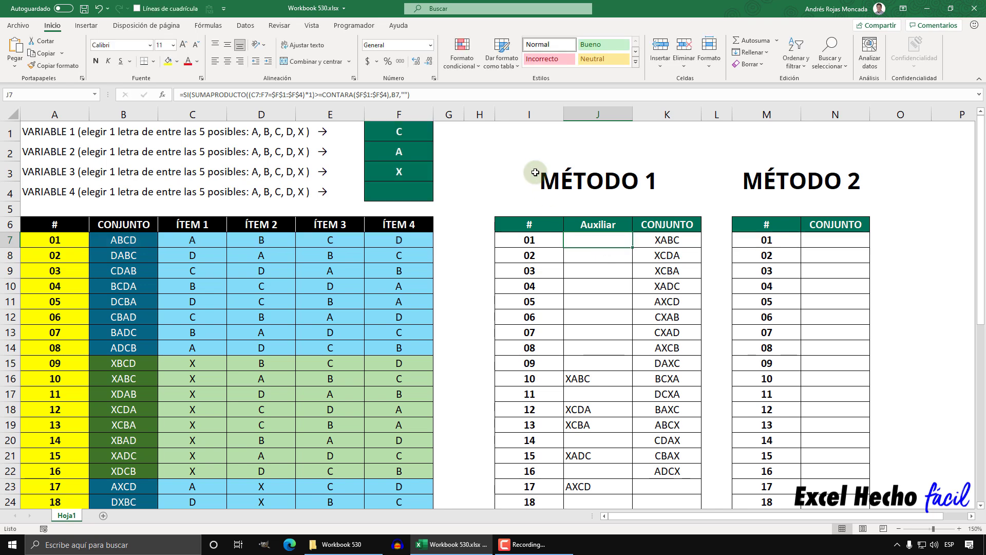
click(527, 132)
click(515, 94)
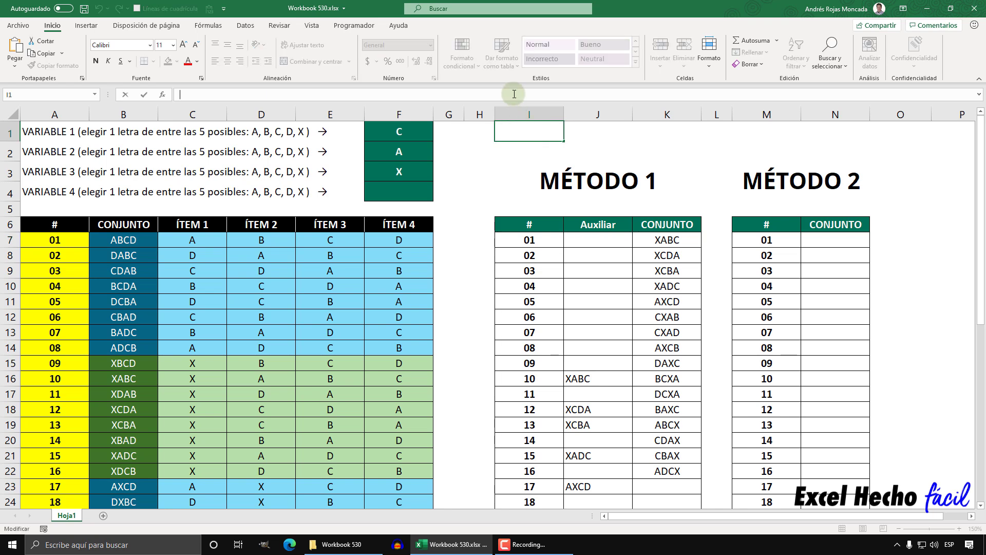
key(ctrl+v)
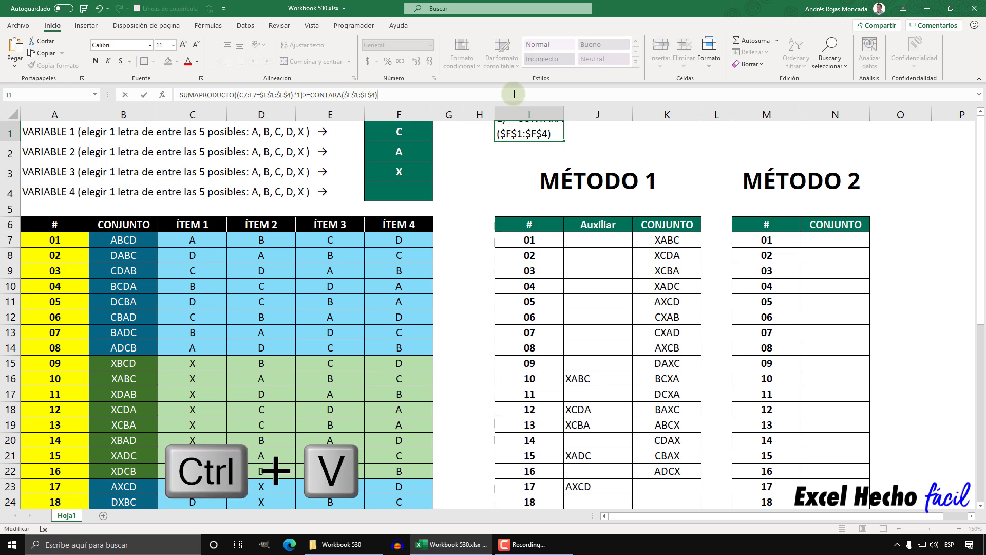
key(Return)
- Colour the text in I1 light blue and align it to the vertical middle of the cell
click(529, 132)
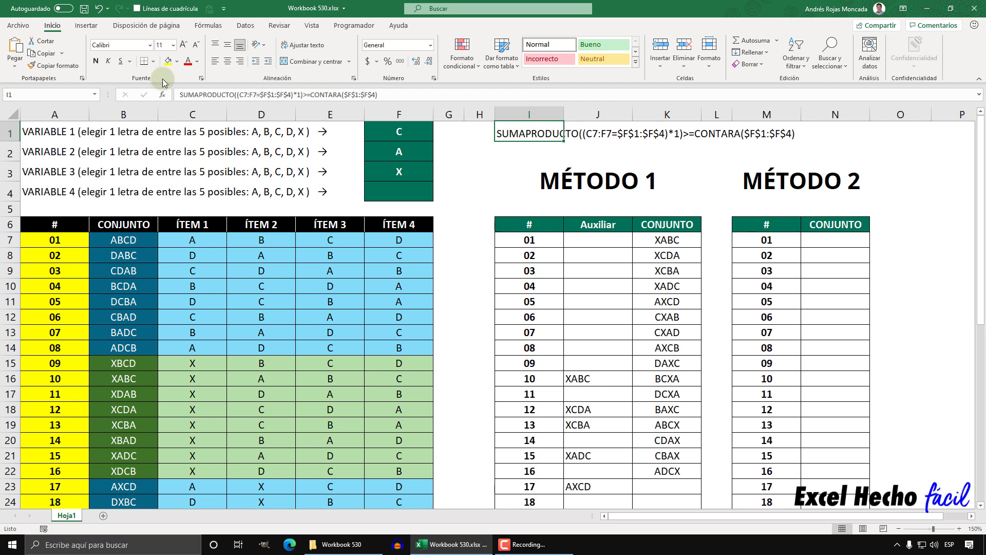
click(199, 65)
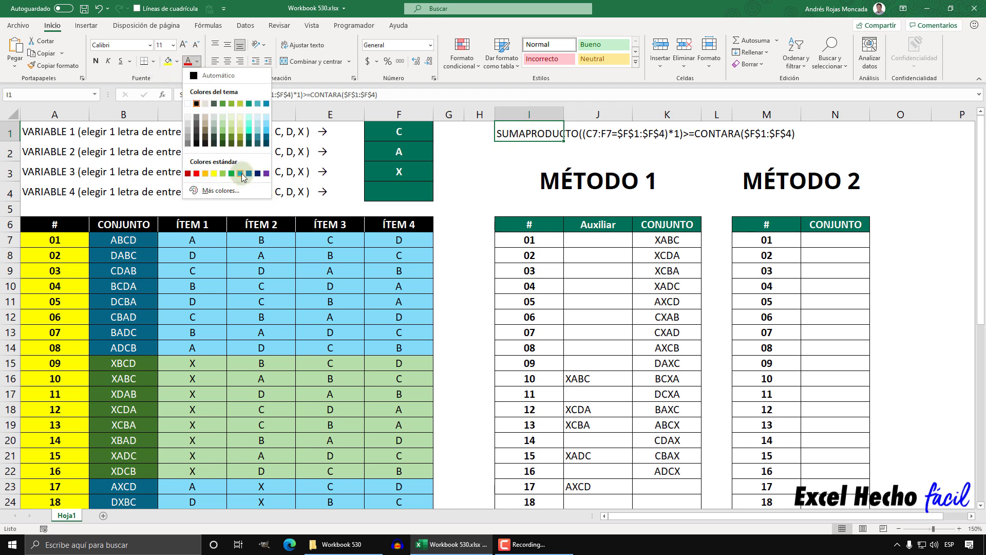
click(248, 173)
click(227, 45)
click(532, 152)
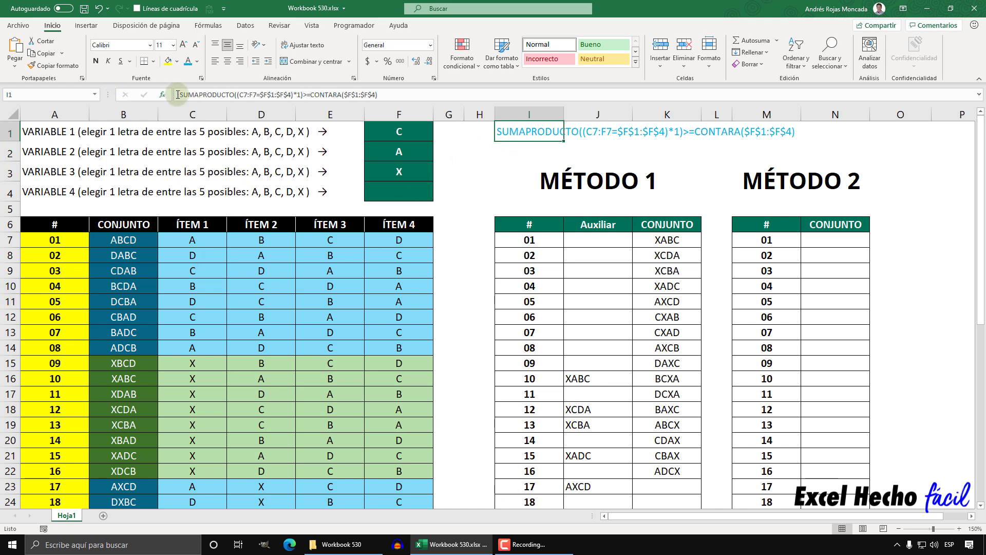
- Put an equals sign before the I1 expression, copy the whole formula and discard the cell edit
key(F2)
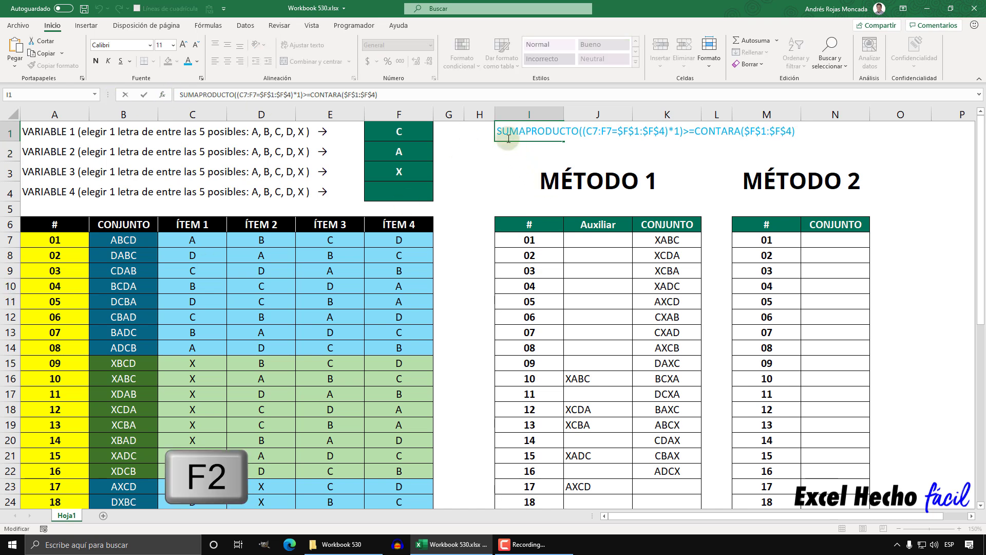
key(Home)
text(=)
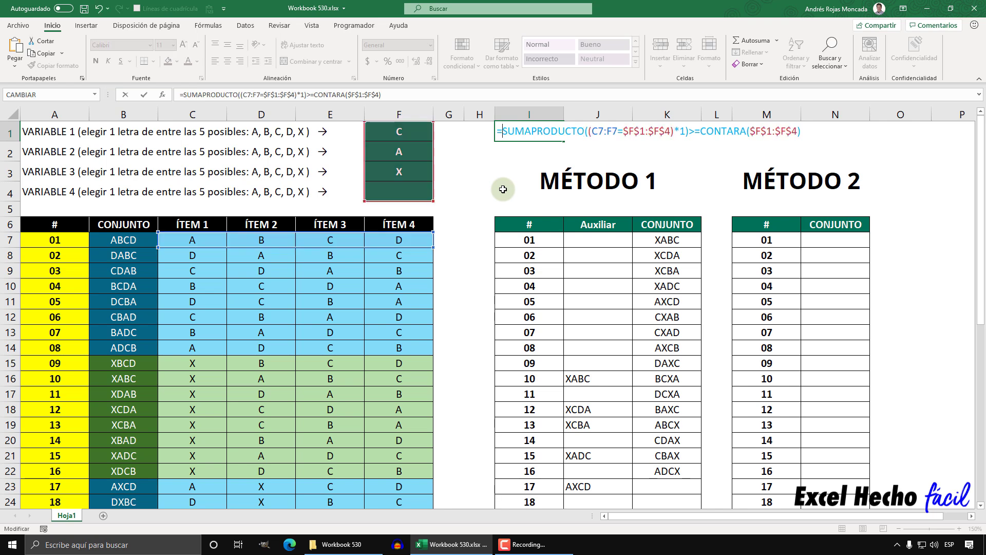
click(607, 132)
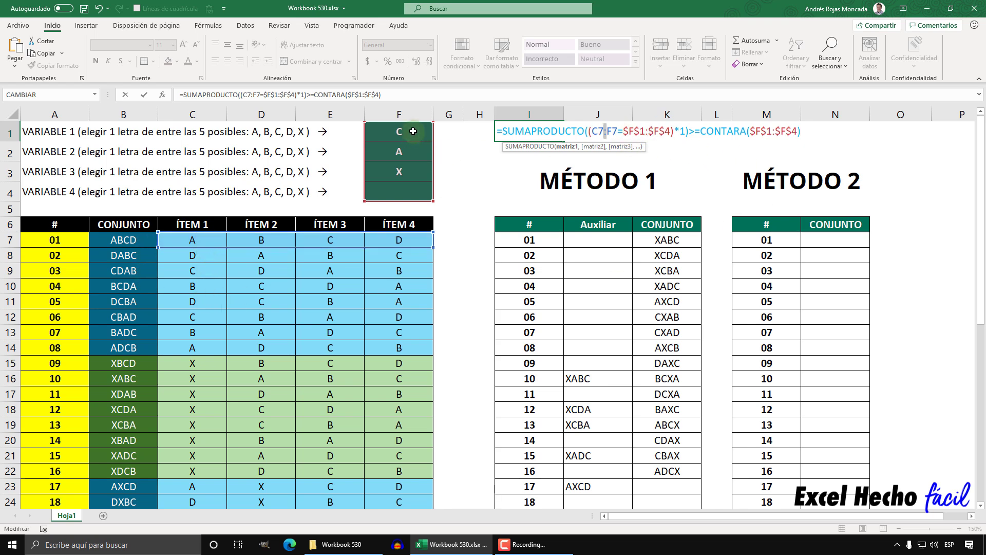
drag(812, 143, 528, 130)
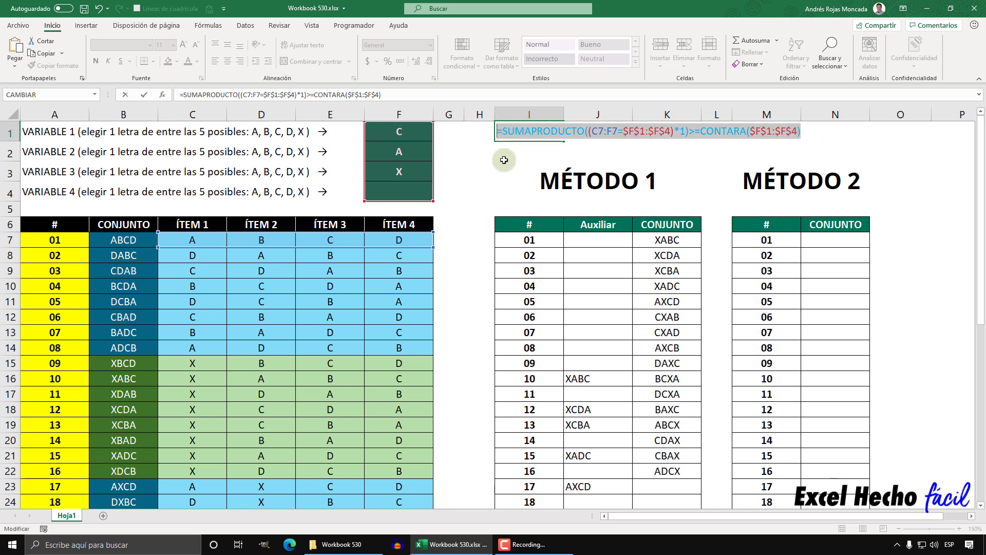
key(ctrl+c)
key(Escape)
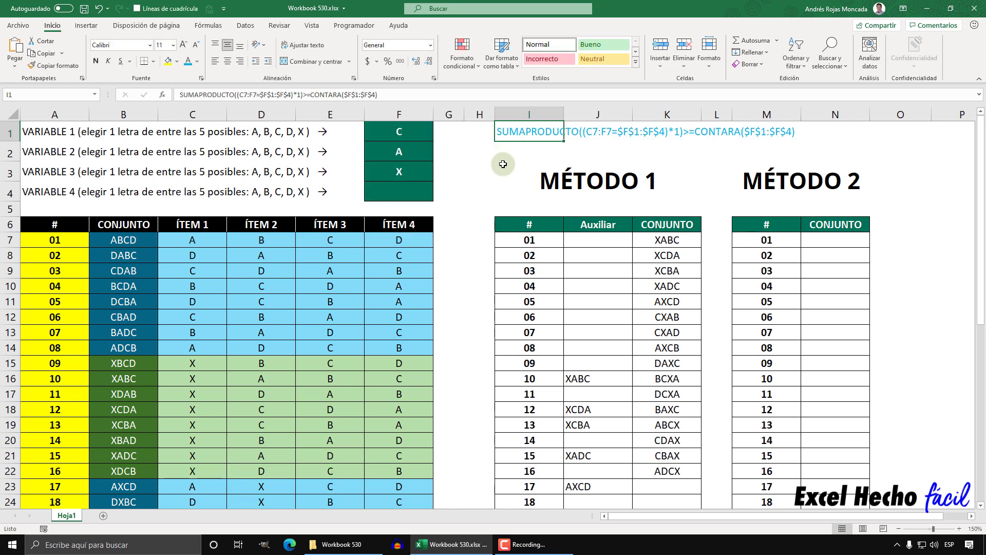
- Create a formula-based conditional formatting rule for A7:A46 using the copied =SUMAPRODUCTO((C7:F7=$F$1:$F$4)*1)>=CONTARA($F$1:$F$4)
drag(72, 240, 69, 485)
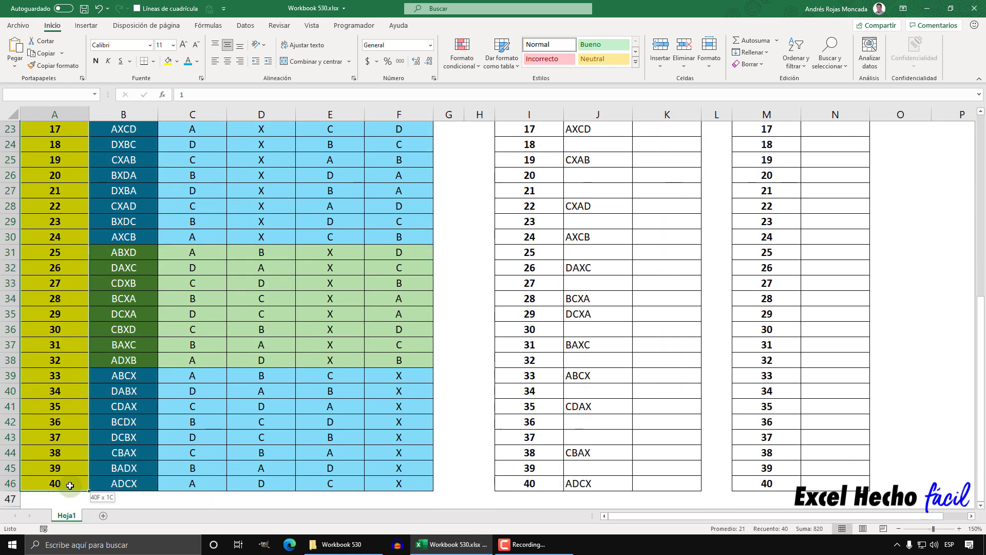
scroll(96, 422, up, 8)
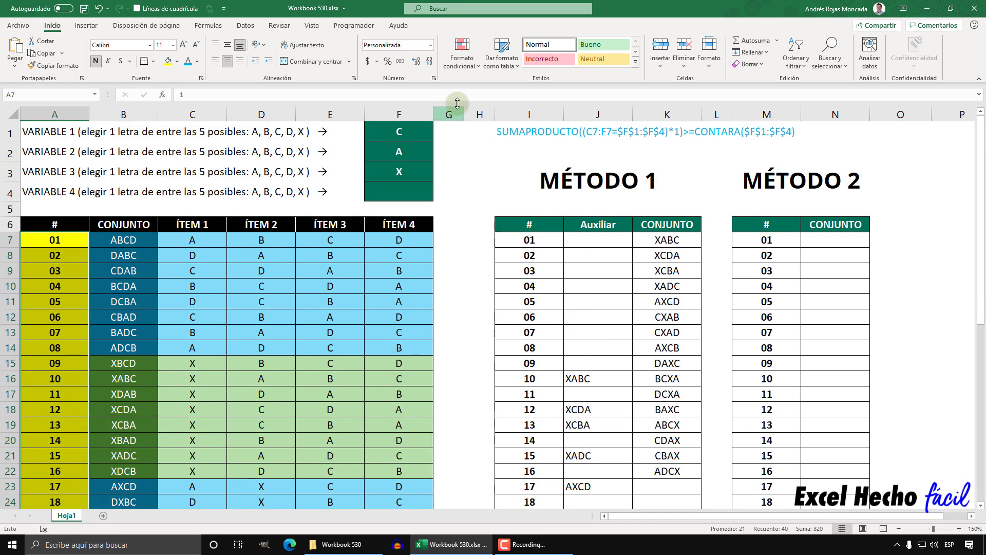
click(471, 65)
click(478, 207)
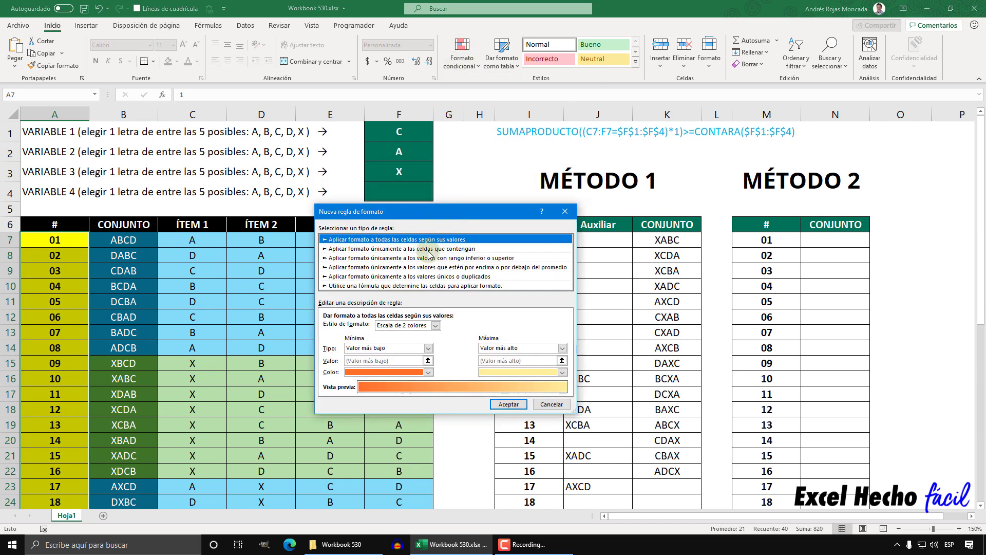
click(409, 286)
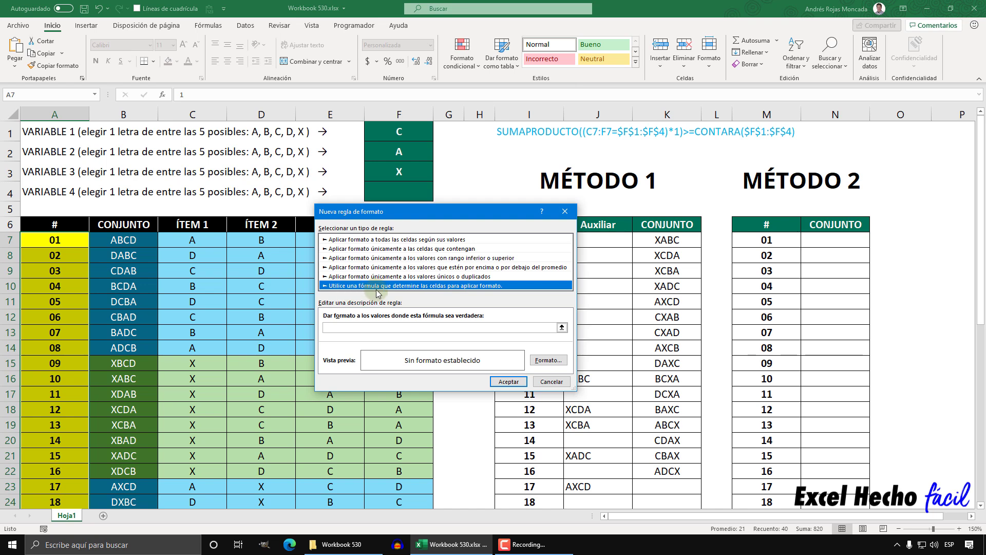
click(477, 328)
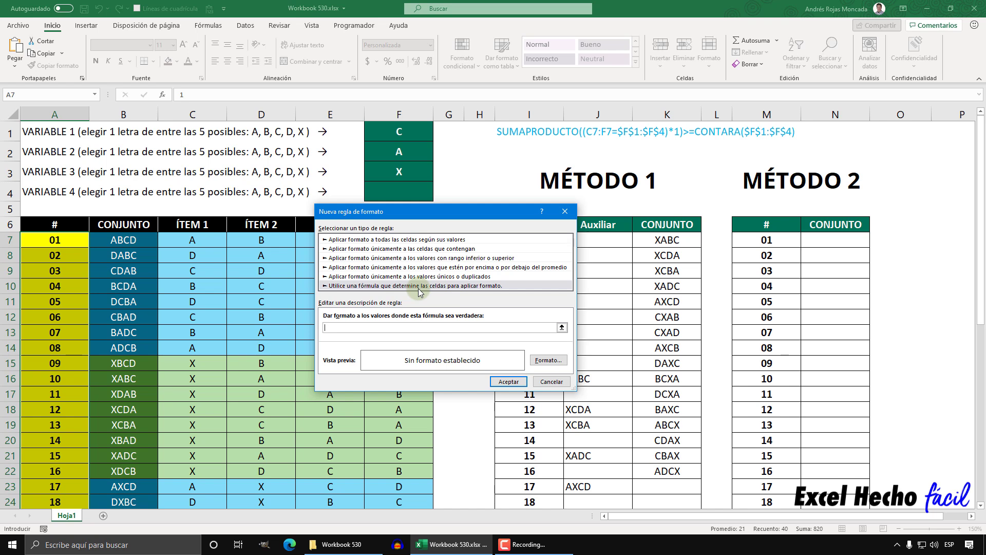
key(ctrl+v)
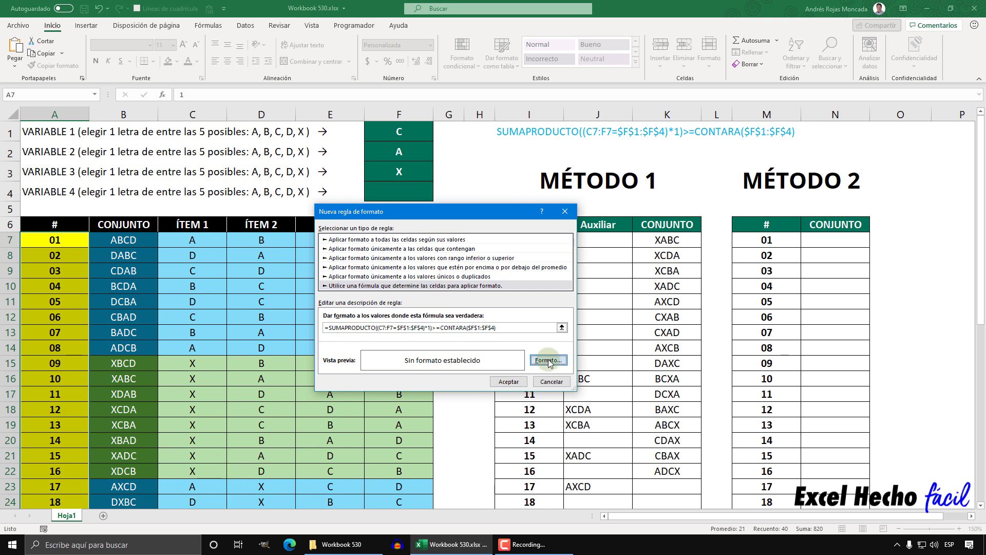
- Give the rule a green fill and a bold white font, and apply it to the numbers in column A
click(549, 361)
click(412, 144)
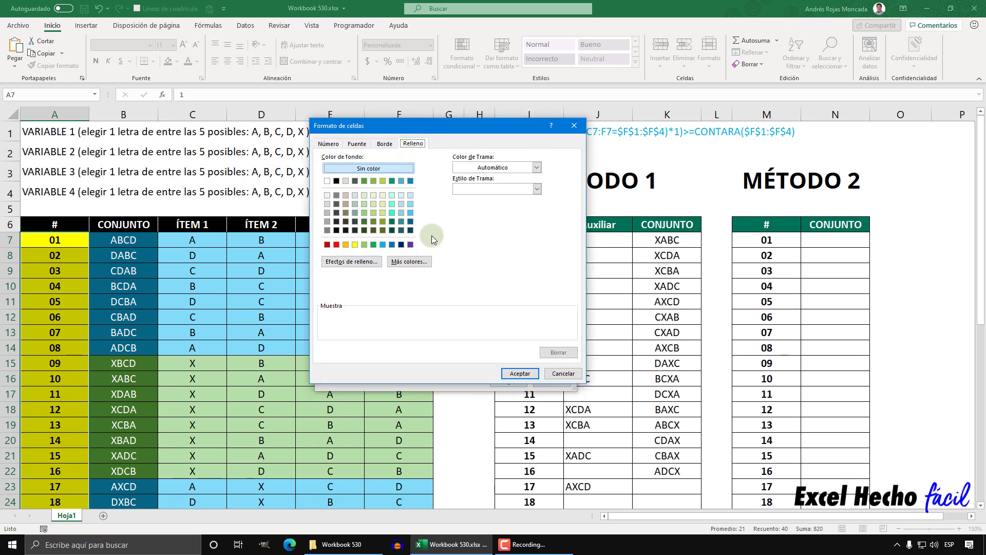
click(374, 245)
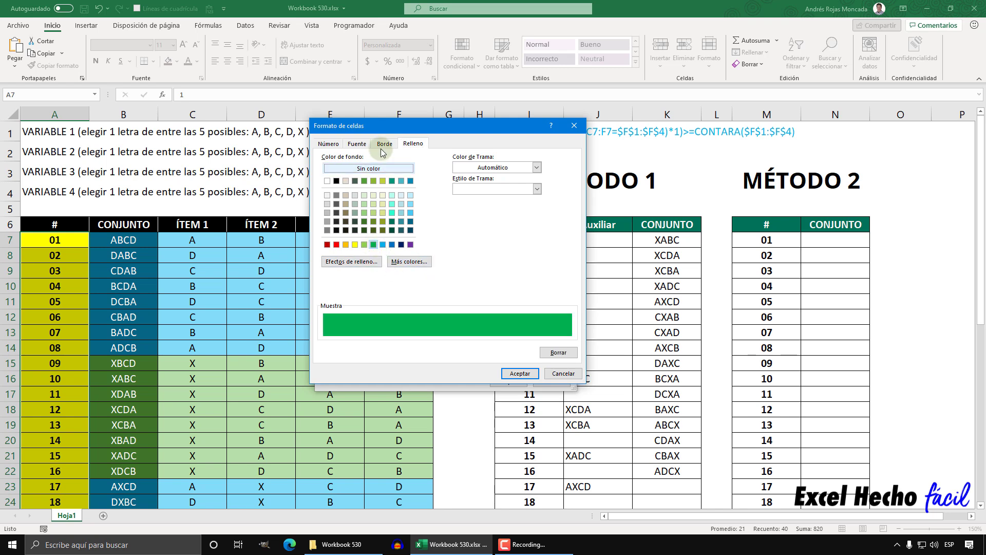
click(357, 144)
click(468, 189)
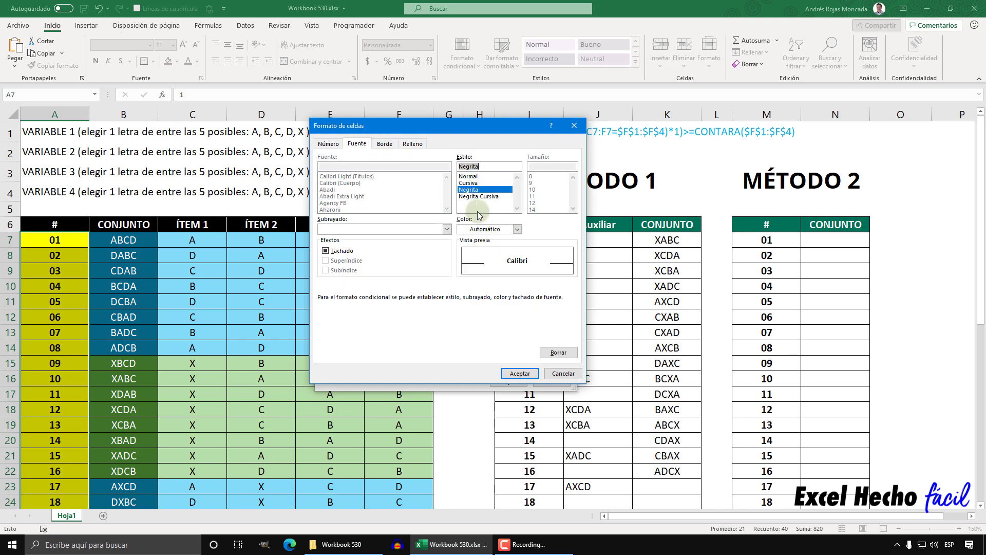
click(483, 229)
click(462, 271)
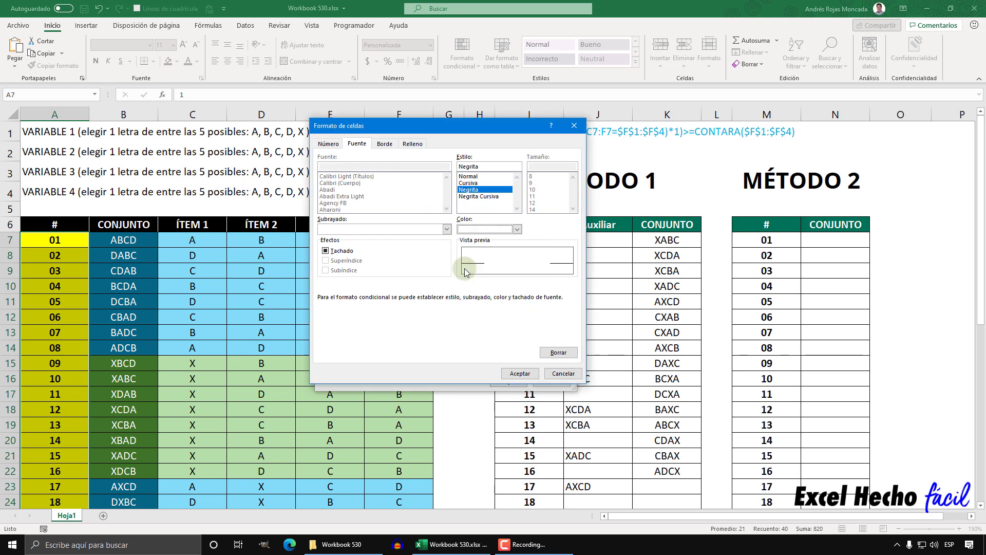
click(520, 374)
click(517, 381)
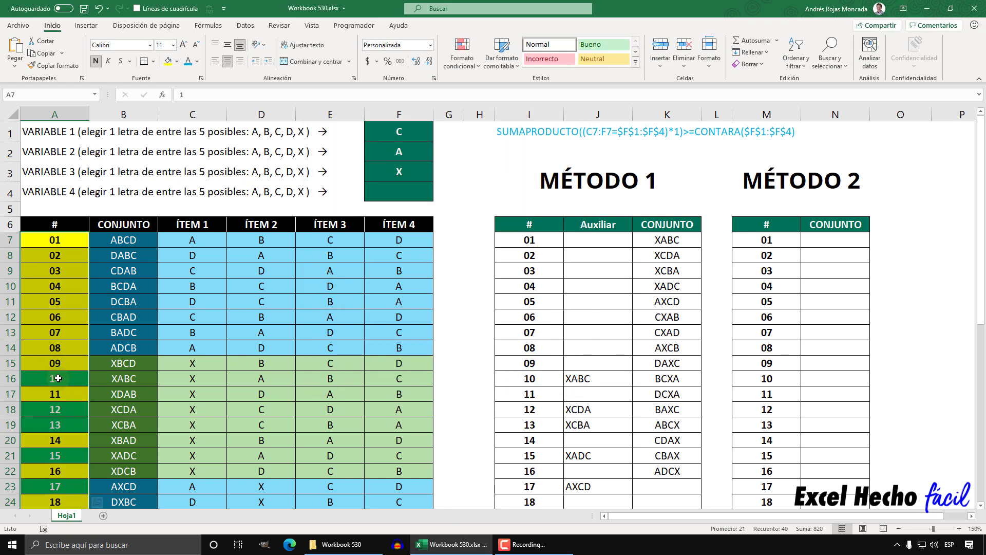
- Examine the highlighted numbers in A7:A46 against the sets found by the auxiliary column J
click(51, 378)
scroll(300, 372, down, 2)
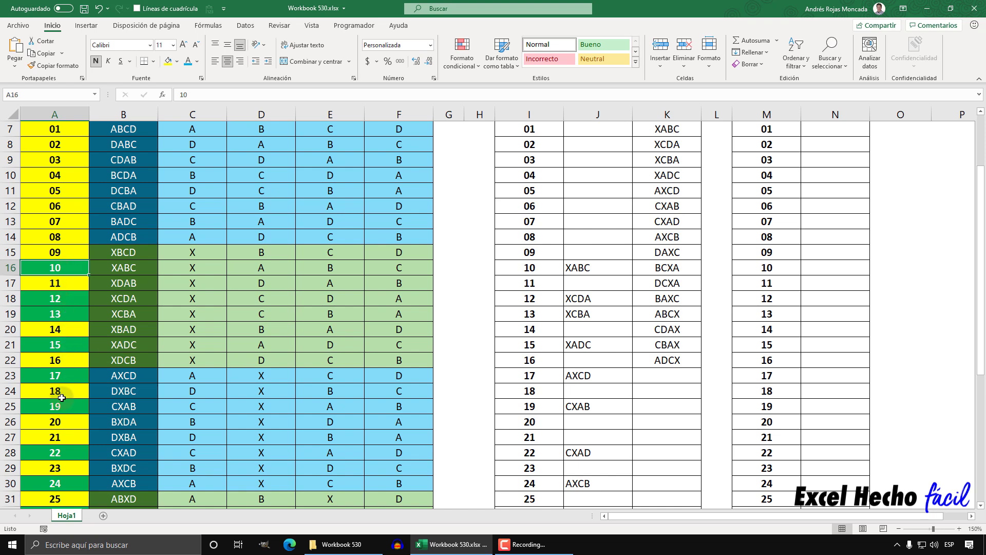
scroll(62, 396, down, 2)
scroll(62, 398, down, 4)
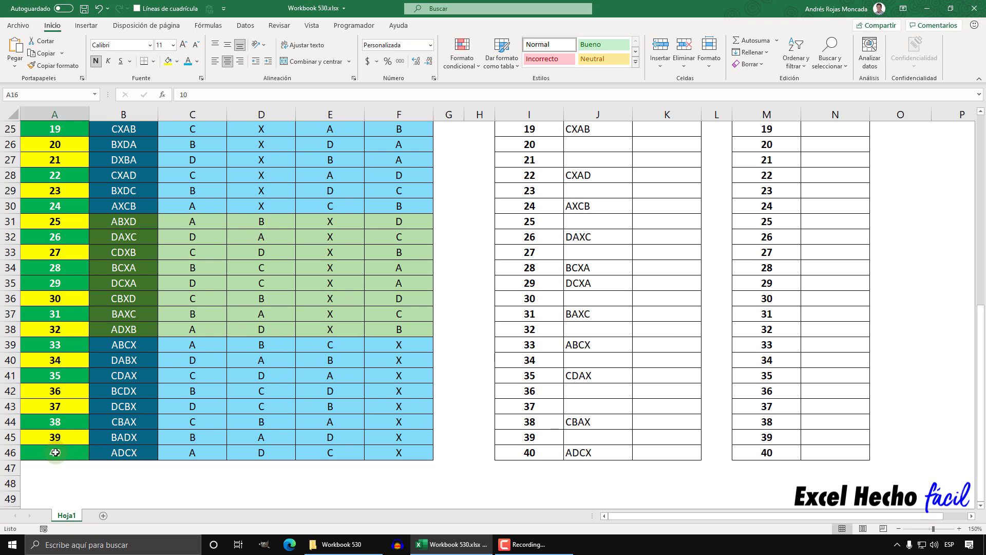
scroll(182, 420, up, 8)
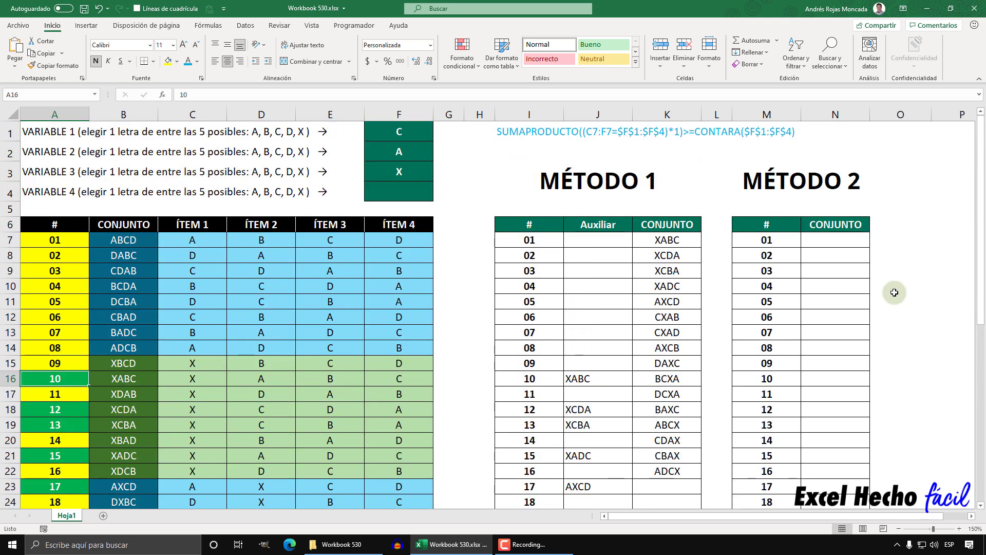
- Start a CONTAR.SI.CONJUNTO formula in N7, the first CONJUNTO cell of MÉTODO 2
click(837, 242)
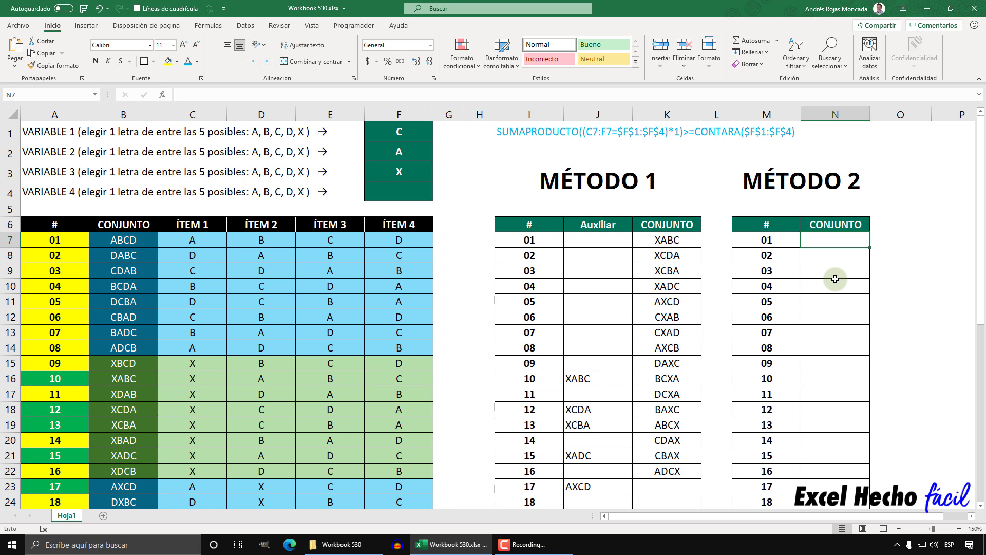
text(=contar)
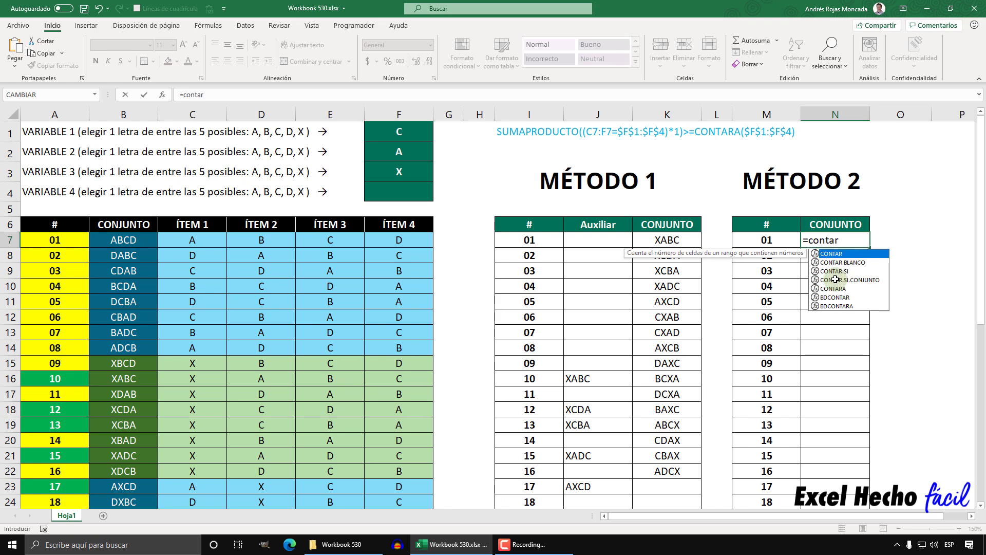
click(836, 279)
double_click(836, 279)
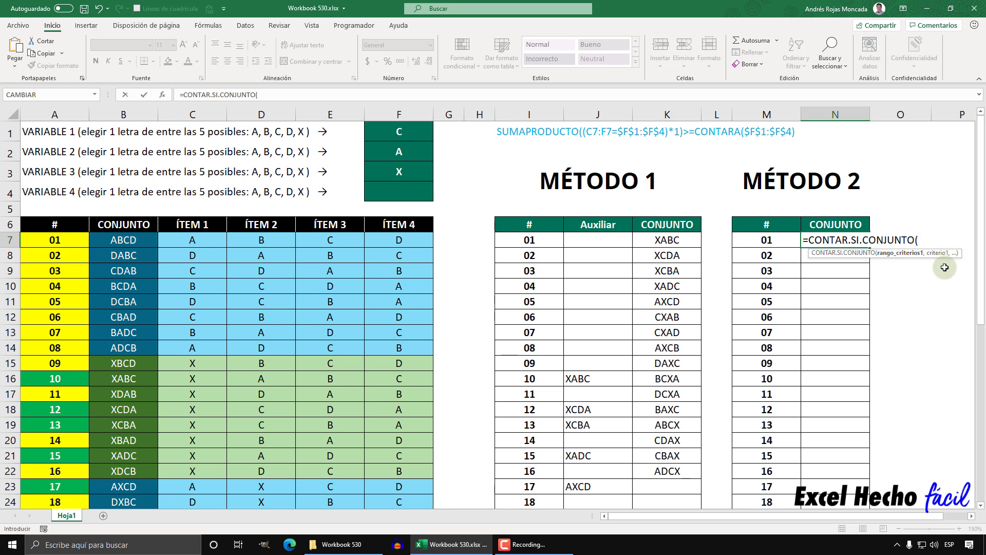
- Try the N7 function with criteria range C7:C14 and criterion F2, and preview its evaluated result
click(211, 244)
drag(211, 244, 212, 349)
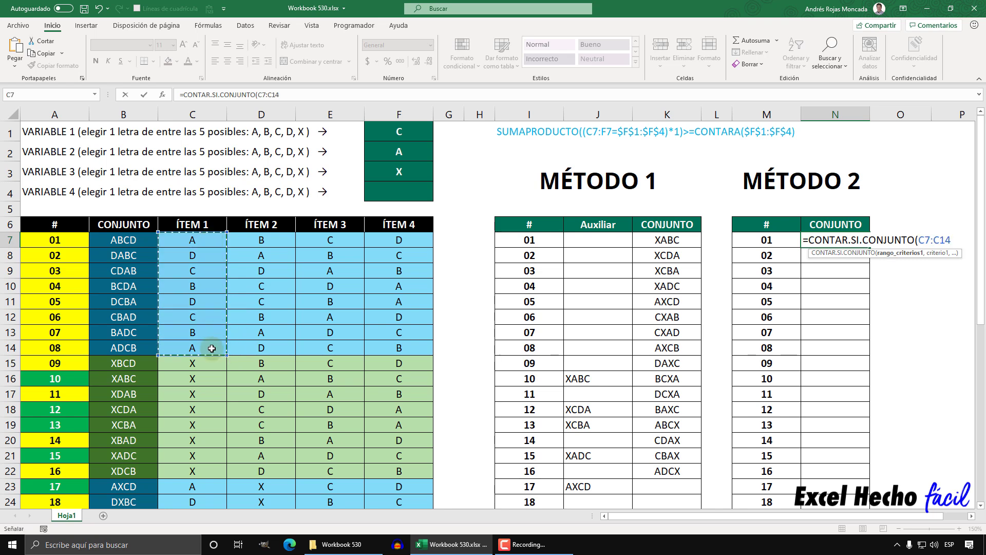
text(,)
click(406, 156)
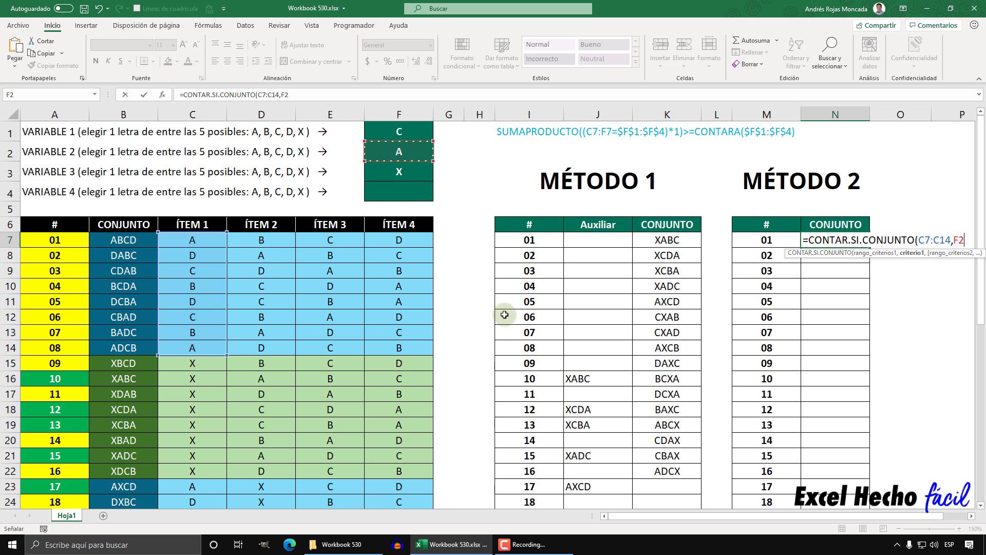
text())
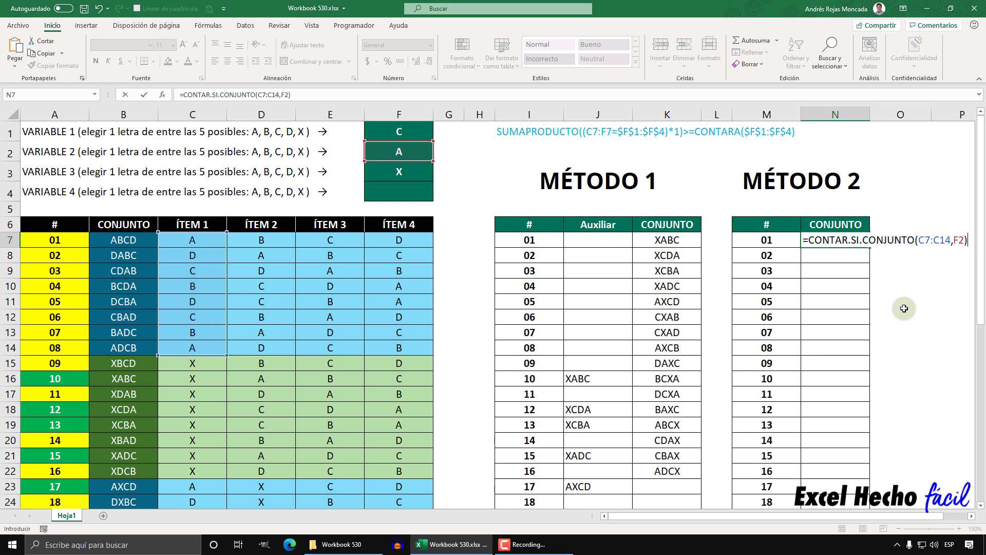
key(F9)
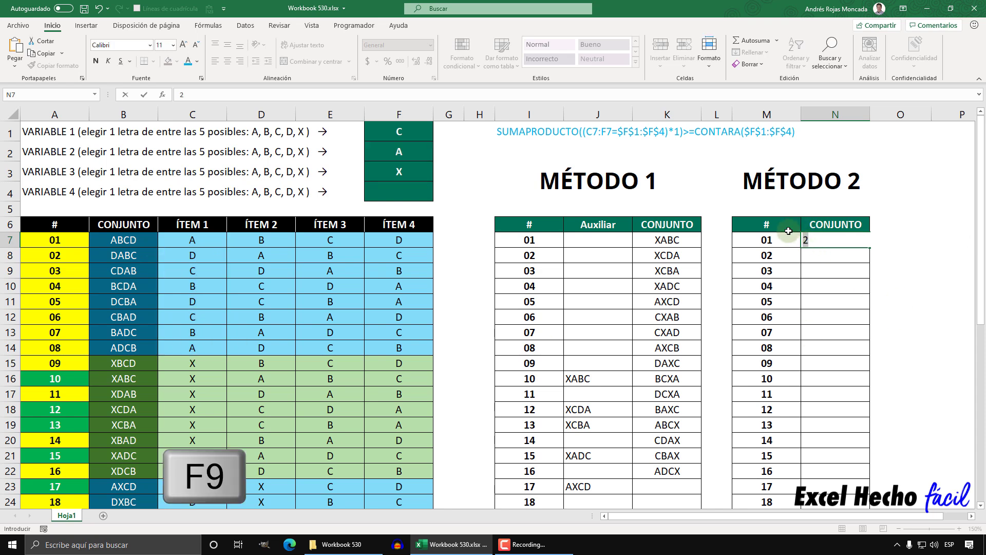
key(ctrl+z)
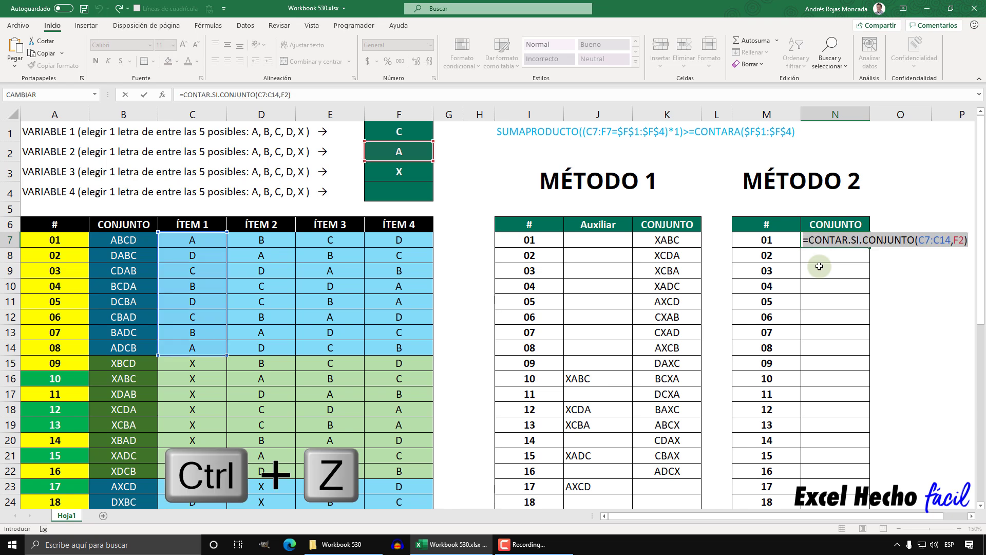
- Delete the C7:C14 and F2 arguments from the N7 formula, keeping only the function name and opening parenthesis
click(967, 242)
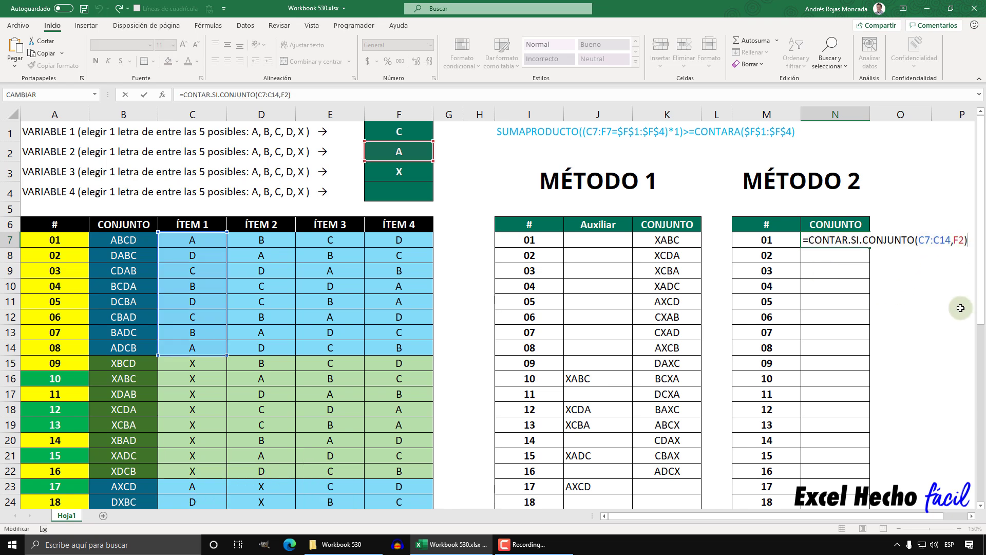
key(BackSpace)
key(BackSpace)
key(BackSpace)
key(BackSpace)
key(BackSpace)
key(BackSpace)
key(BackSpace)
key(BackSpace)
key(BackSpace)
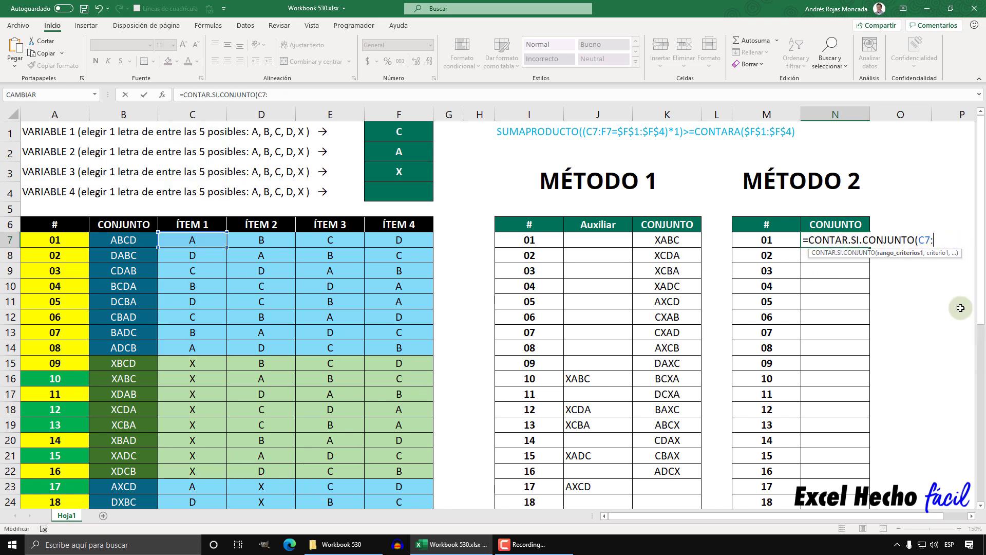
key(BackSpace)
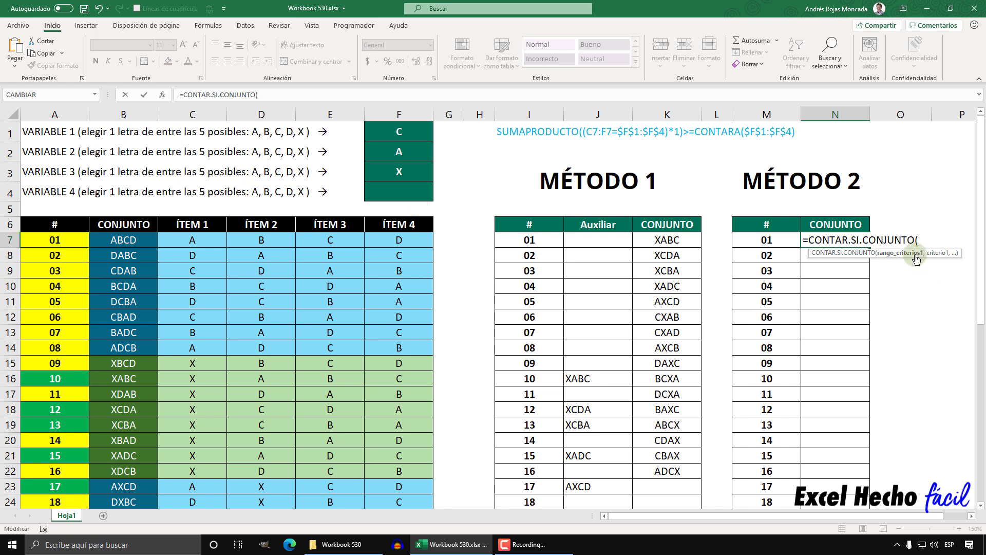
- Complete the N7 function with the absolute criteria range $F$1:$F$4 and the absolute ITEM 1 range $C$7:$C$46 as criterion
drag(412, 130, 403, 195)
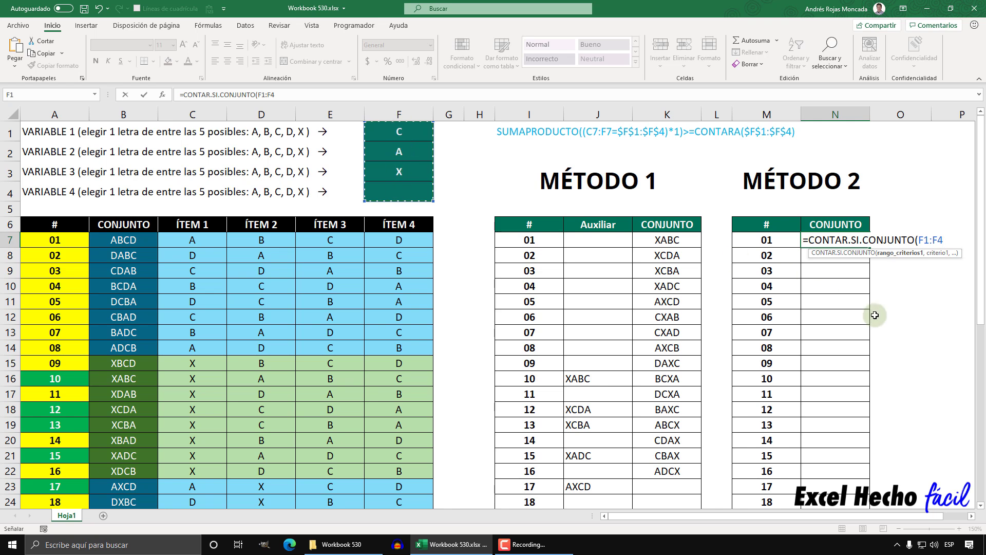
key(F4)
text(,)
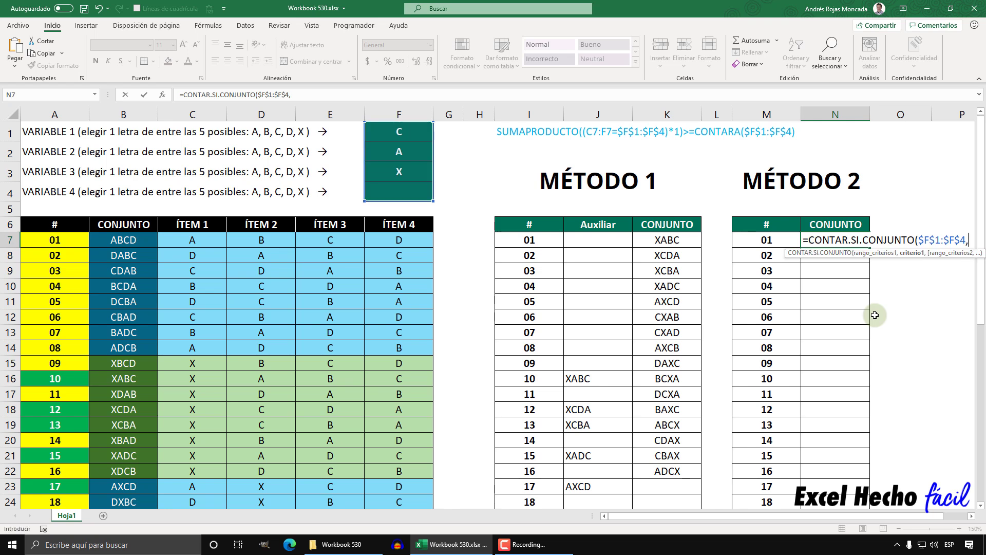
click(183, 243)
drag(185, 242, 202, 471)
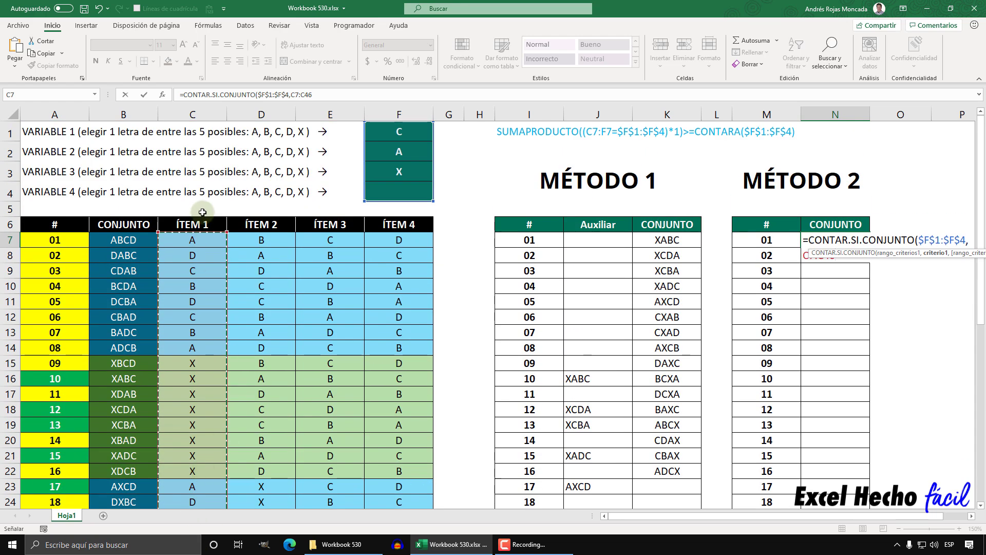
drag(982, 254, 872, 155)
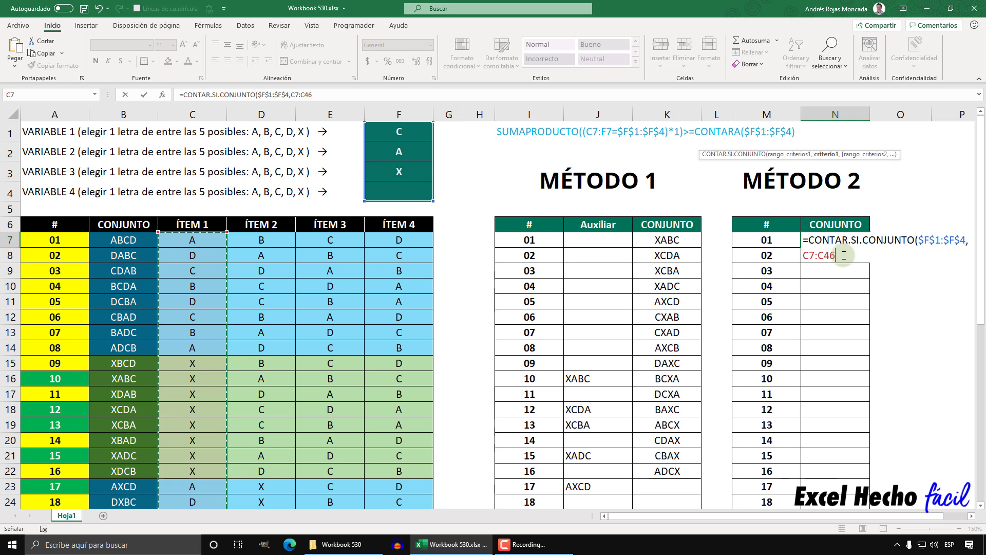
key(F4)
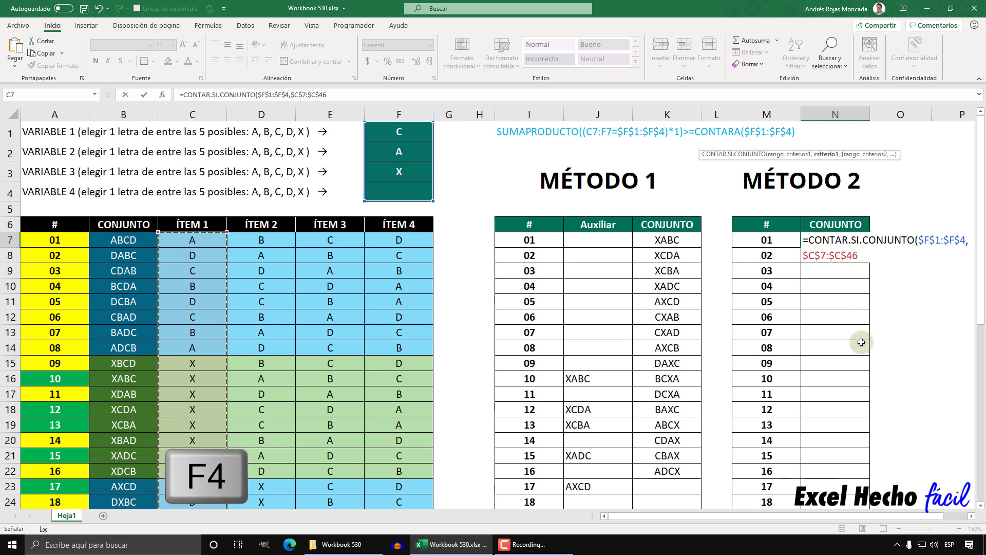
text())
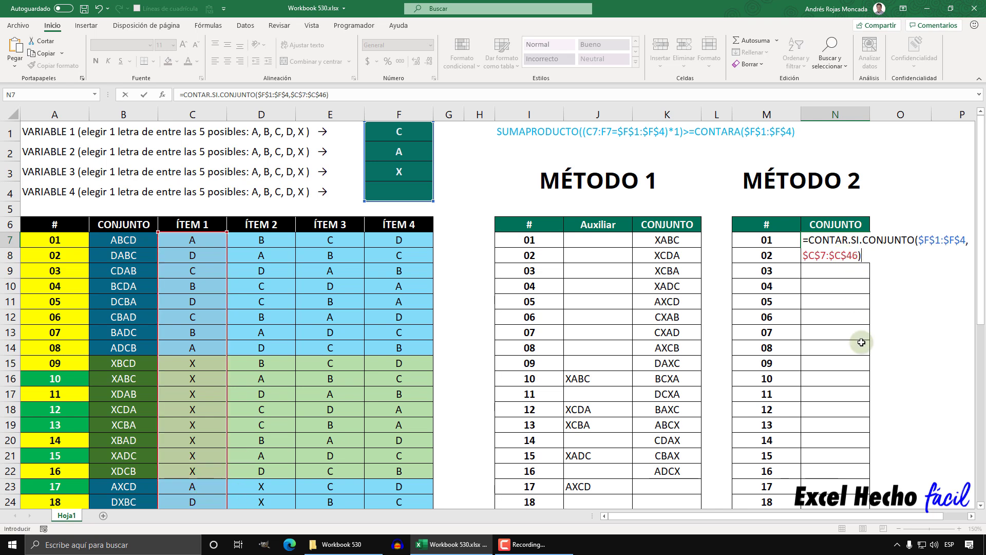
- Evaluate the N7 CONTAR.SI.CONJUNTO expression to inspect its result array, and restore the formula with the expression selected
key(F9)
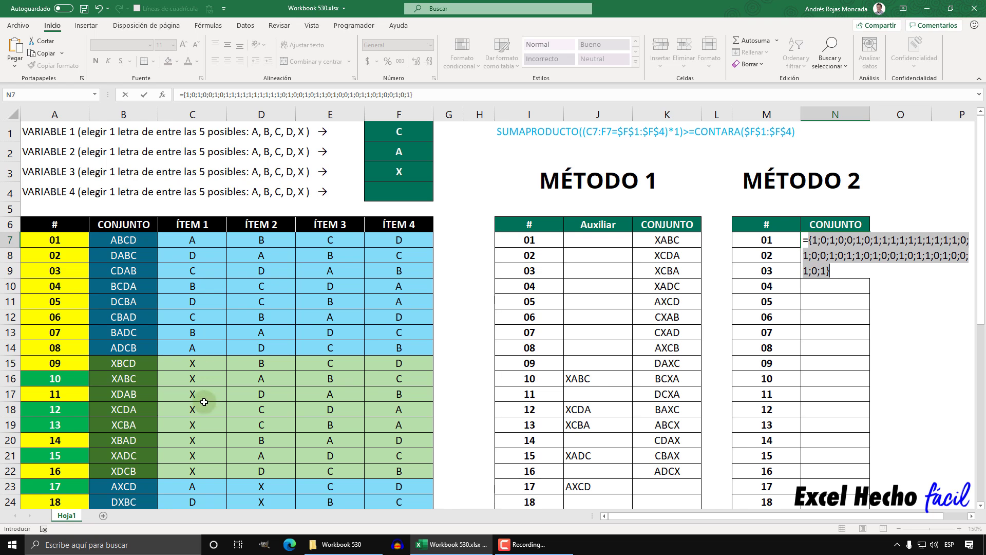
drag(806, 250, 813, 245)
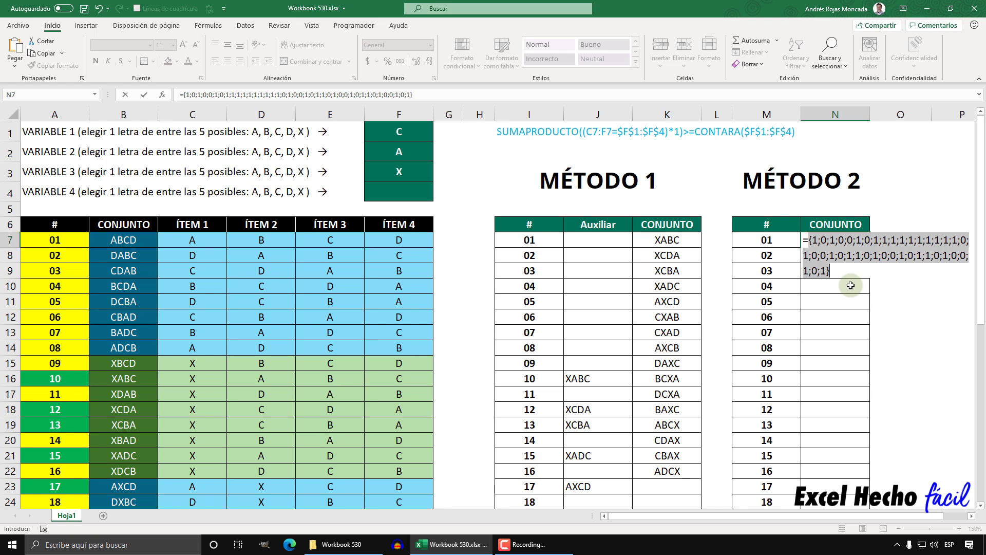
key(ctrl+z)
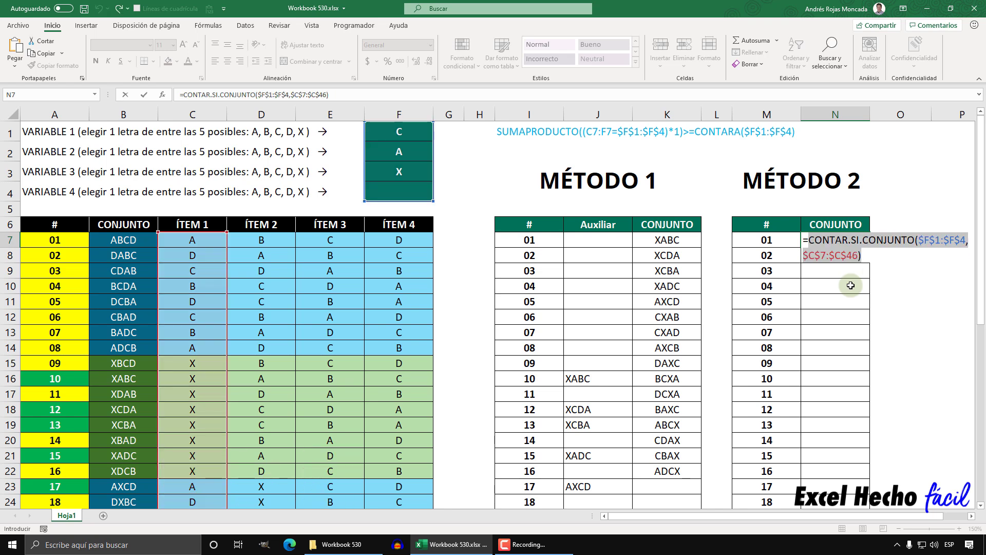
drag(868, 256, 805, 240)
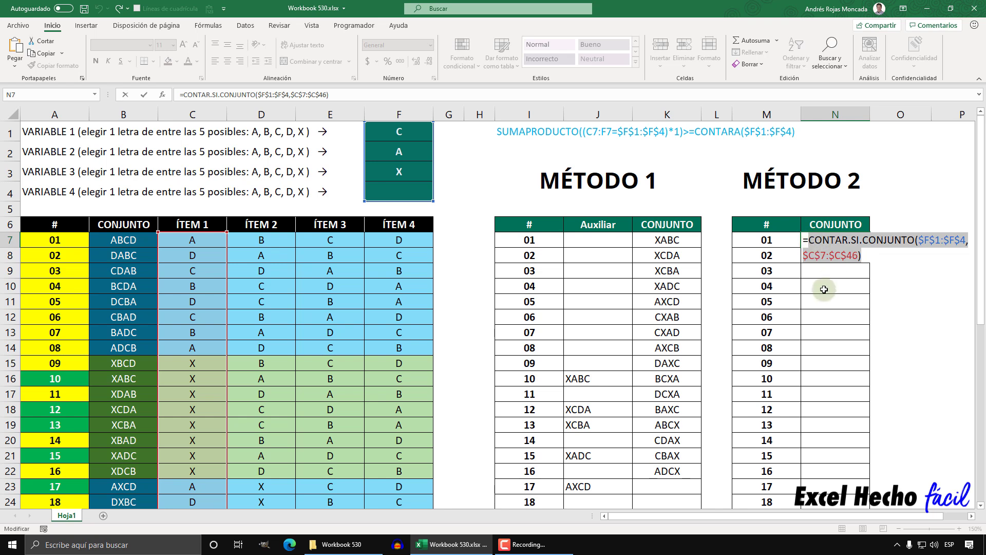
- Add a copy of the CONTAR.SI.CONJUNTO term to the N7 formula, using the ITEM 2 range $D$7:$D$46 as its criterion
key(ctrl+c)
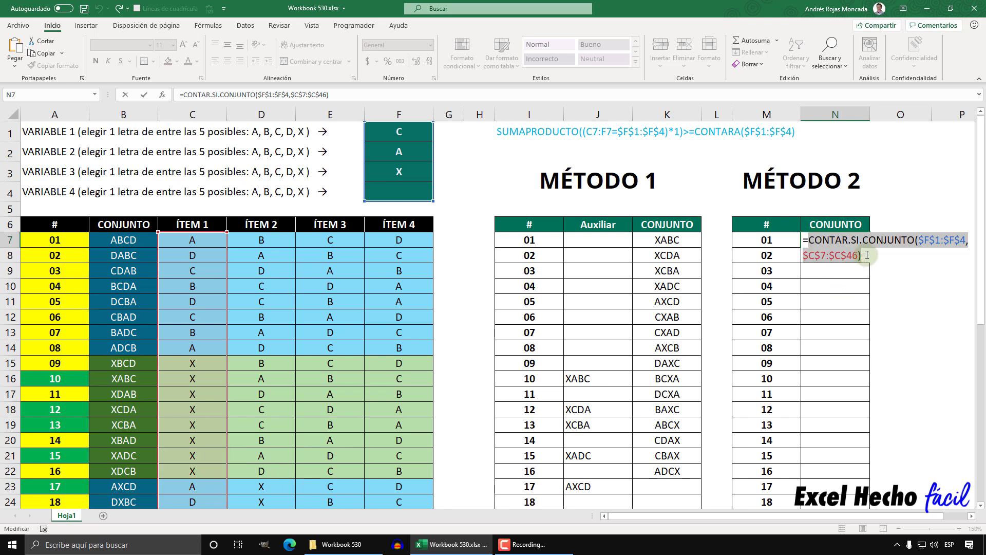
key(Right)
text(+)
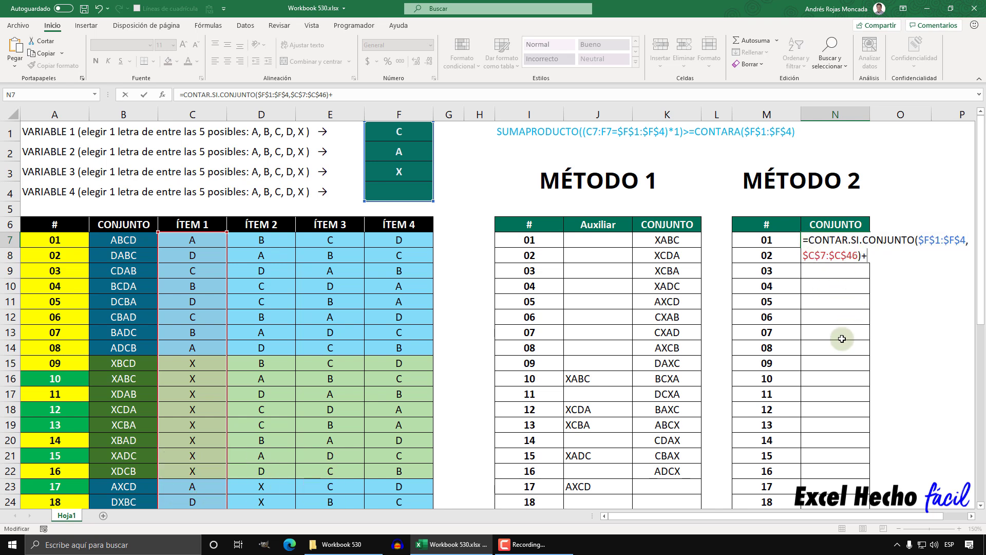
key(ctrl+v)
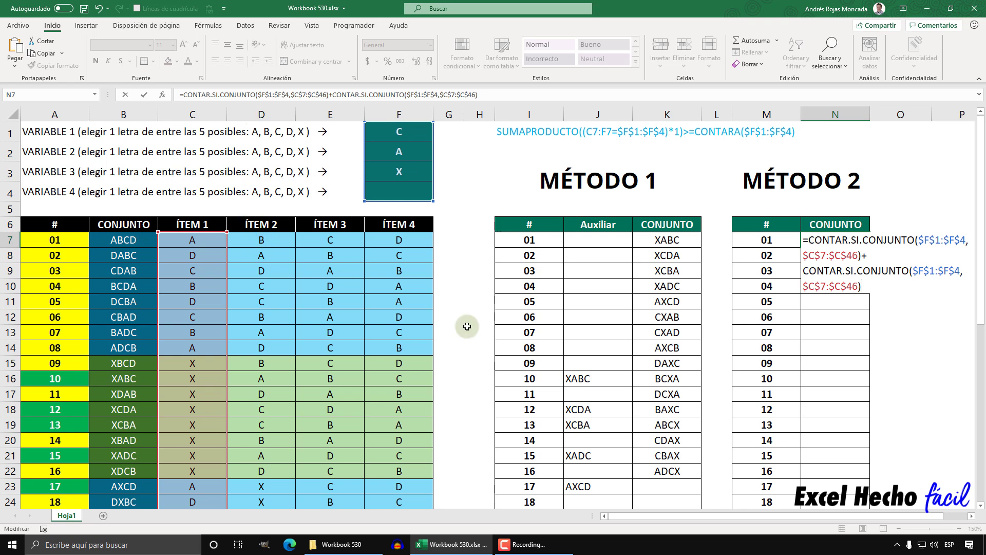
click(808, 287)
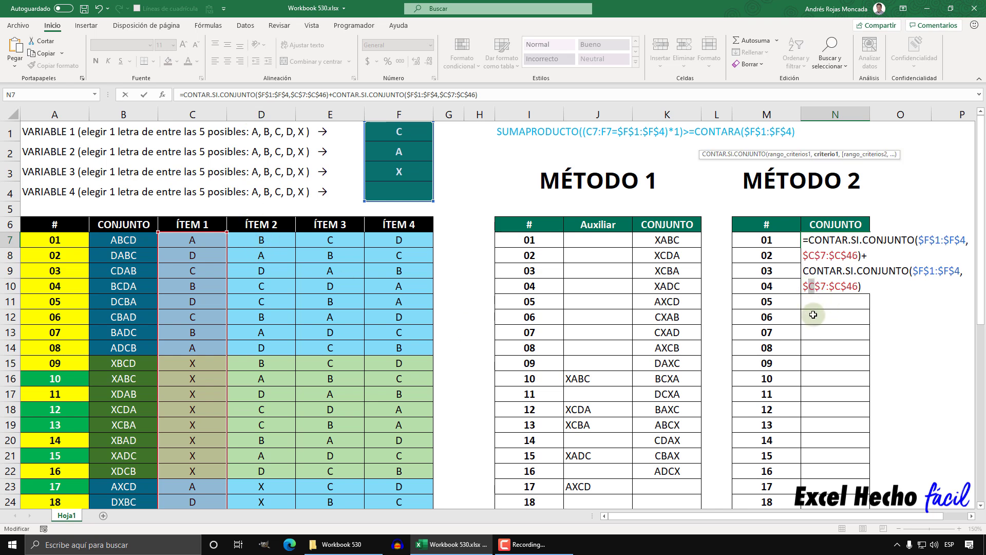
text(D)
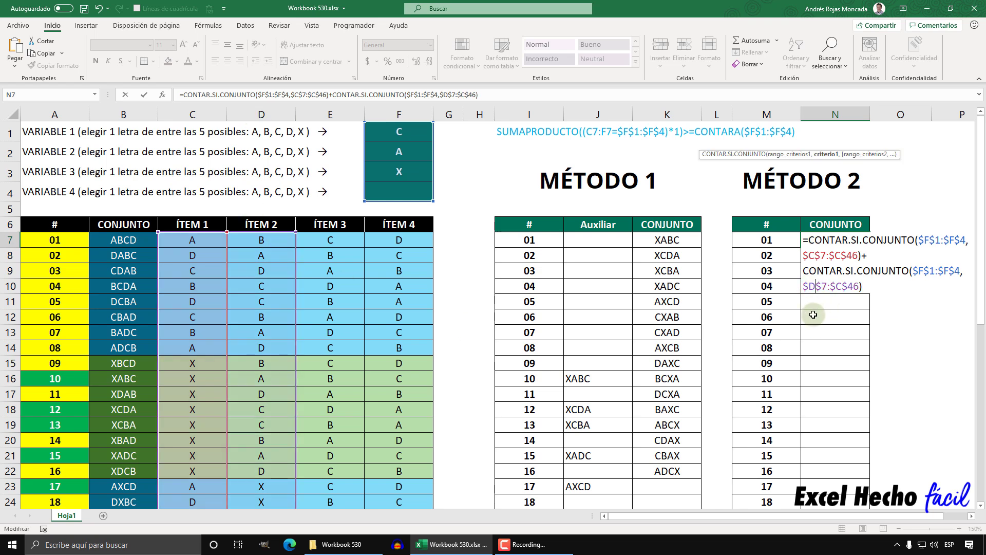
click(839, 286)
key(Delete)
text(D)
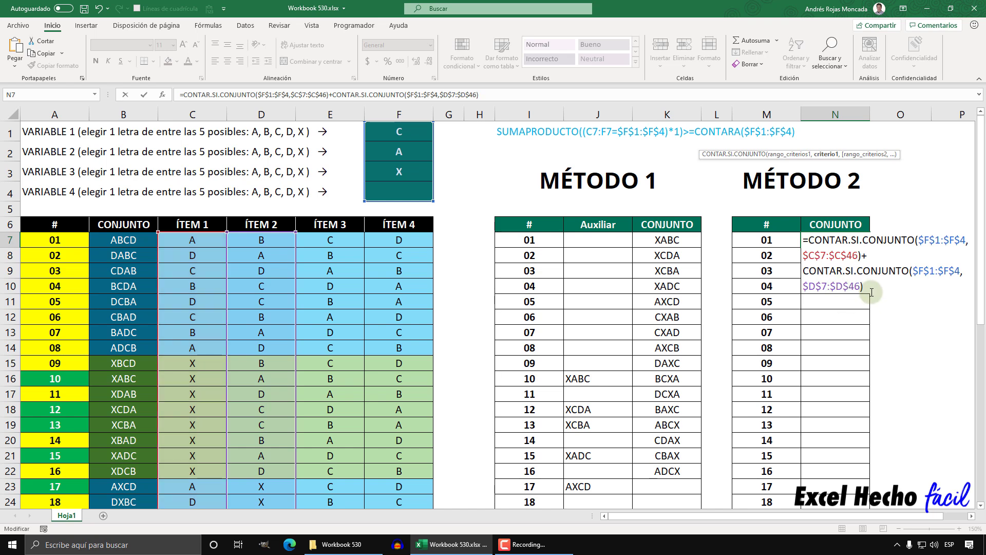
- Evaluate the ITEM 2 term of the N7 formula to inspect its result array, and restore the expression
drag(831, 282, 803, 271)
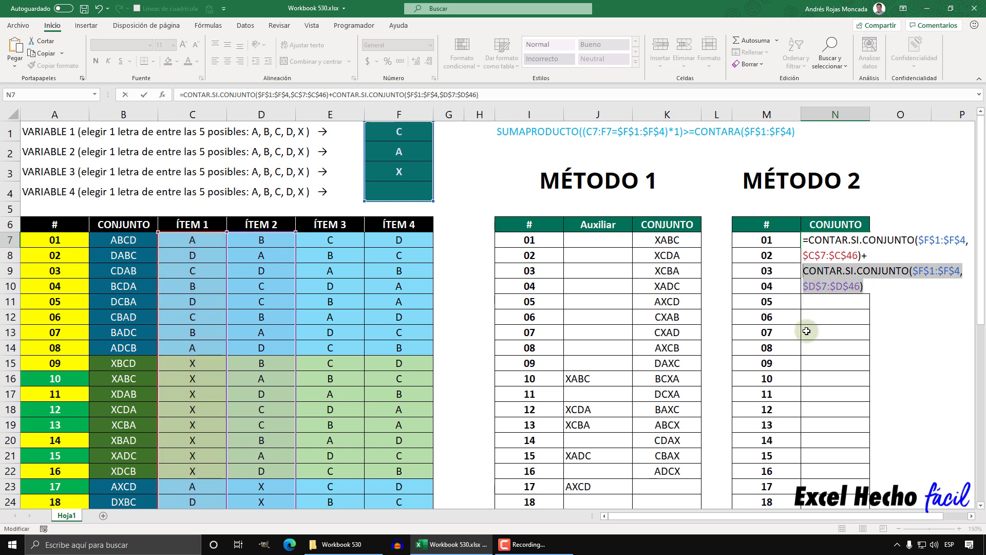
key(F9)
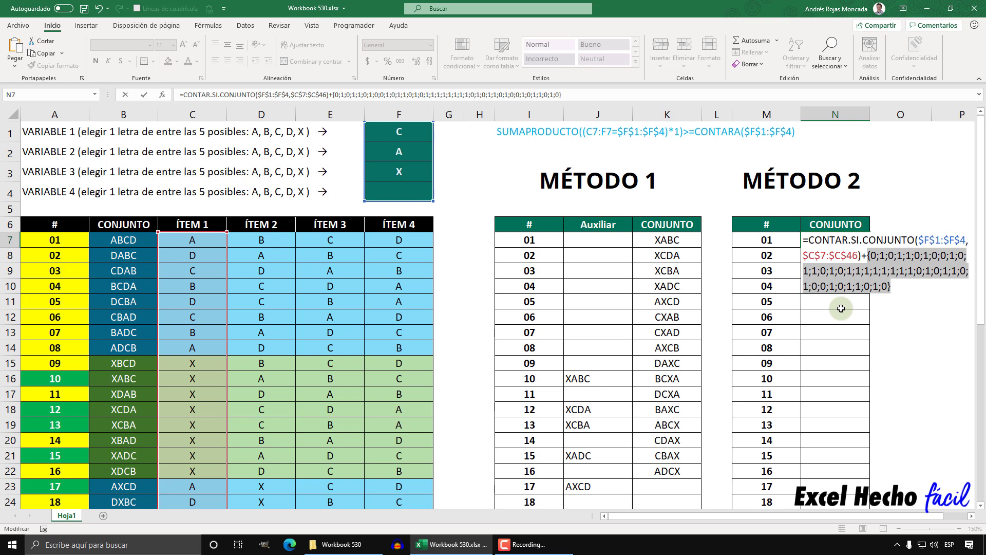
key(ctrl+z)
- Add a third CONTAR.SI.CONJUNTO term to the N7 sum, with the ITEM 3 range $E$7:$E$46 as its criterion
text(+)
key(ctrl+v)
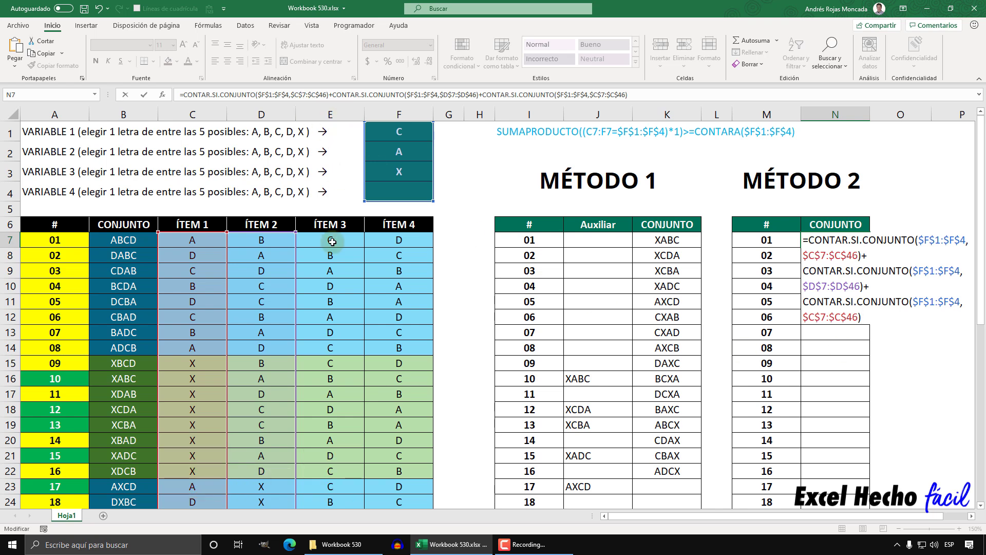
click(810, 317)
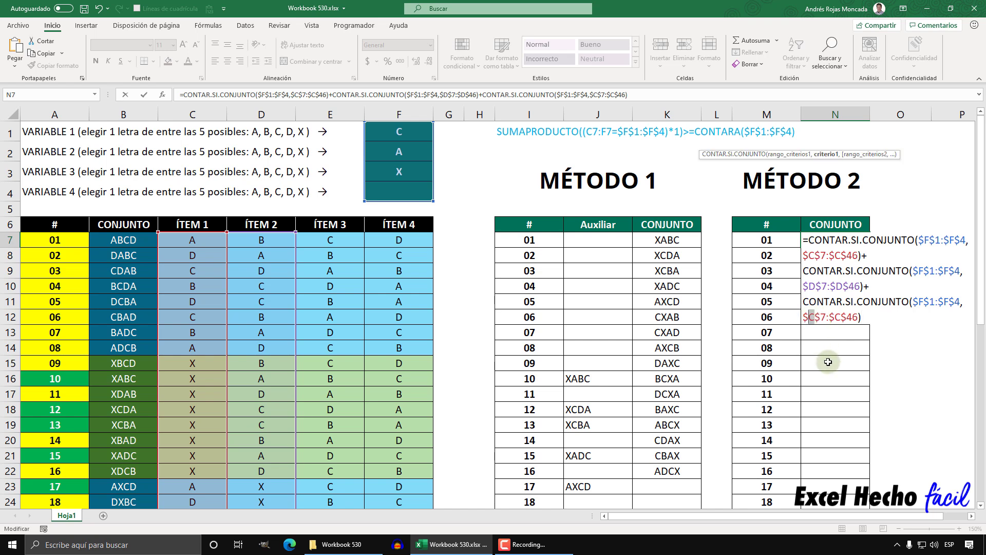
text(E)
key(Right)
key(Right)
key(Right)
key(Right)
key(shift+Right)
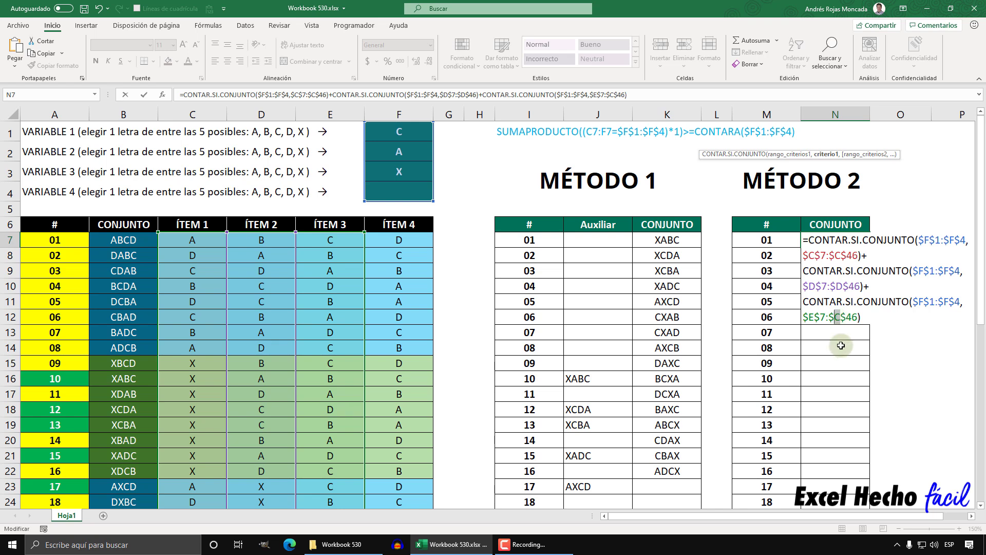
text(E)
- Evaluate the ITEM 3 term of the N7 formula to inspect its result array, and restore the expression
drag(868, 317, 804, 305)
key(F9)
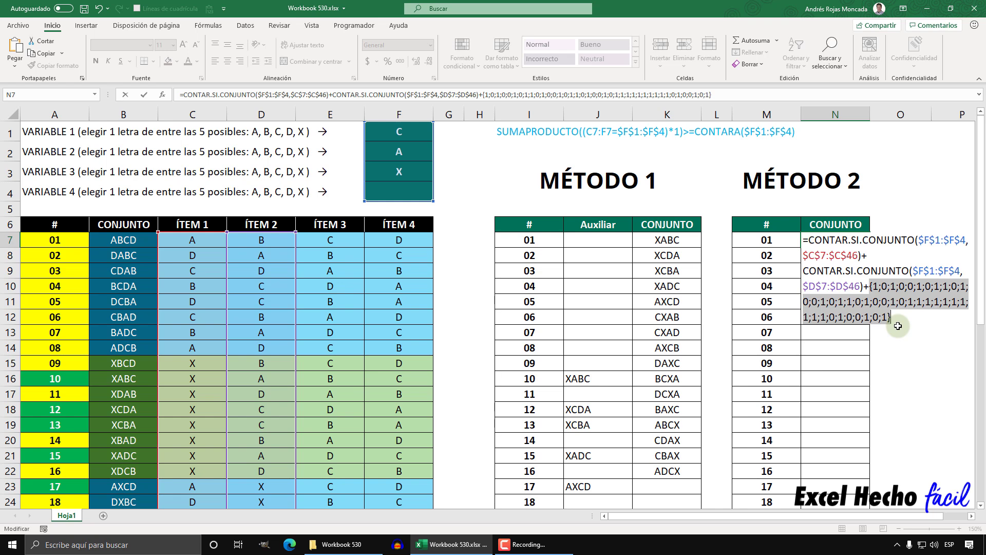
key(ctrl+z)
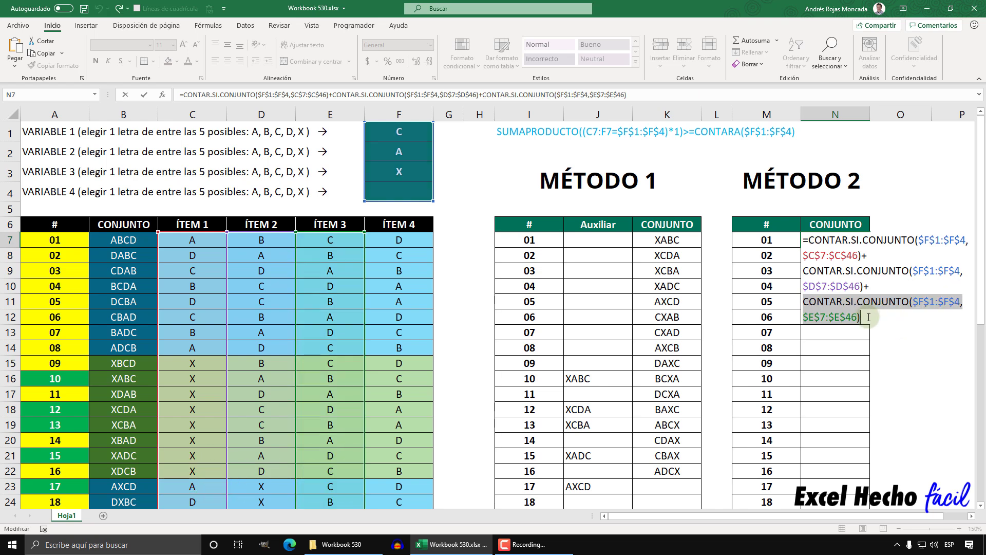
- Add a fourth CONTAR.SI.CONJUNTO term to the N7 sum, with the ITEM 4 range $F$7:$F$46 as its criterion
text(+)
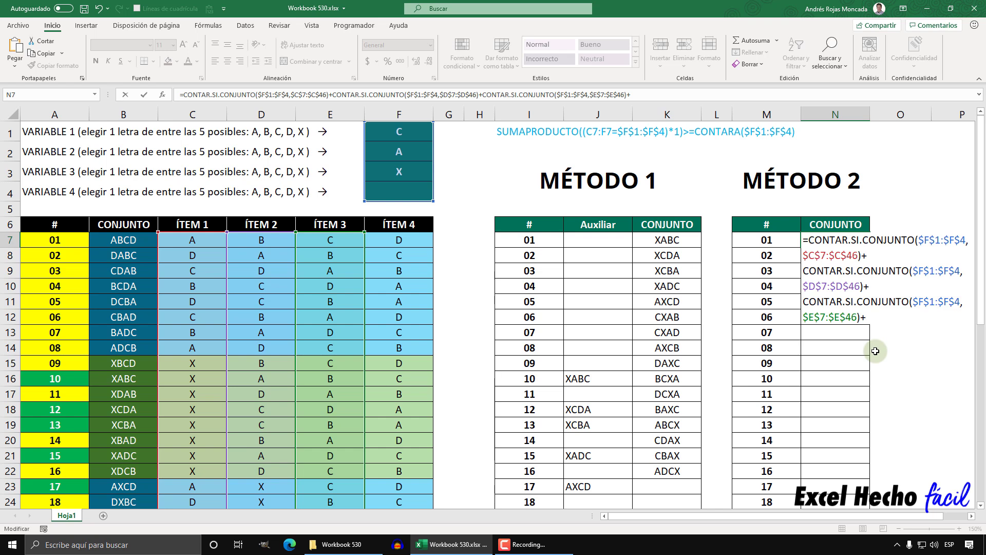
text(CONTAR.SI.CONJUNTO($F$1:$F$4,$C$7:$C$46))
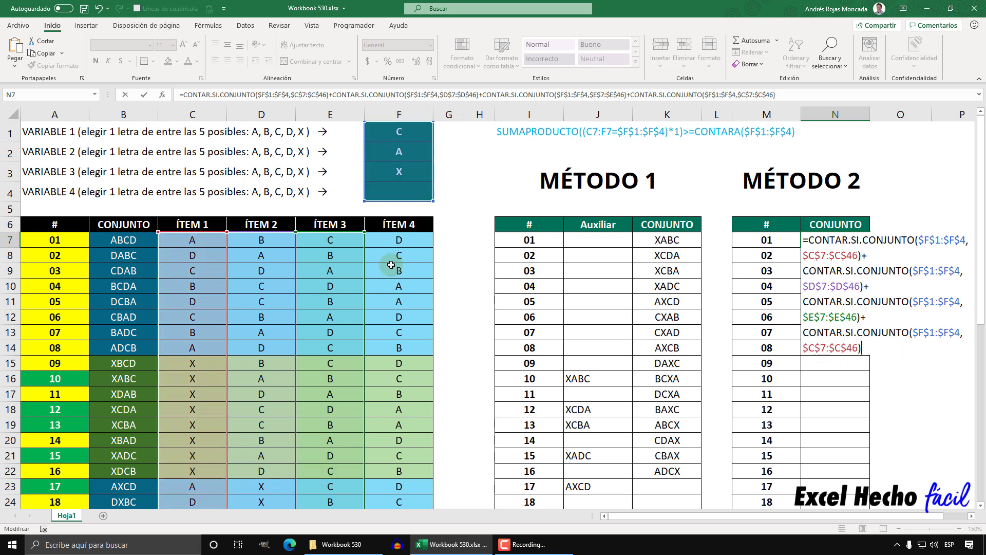
click(811, 348)
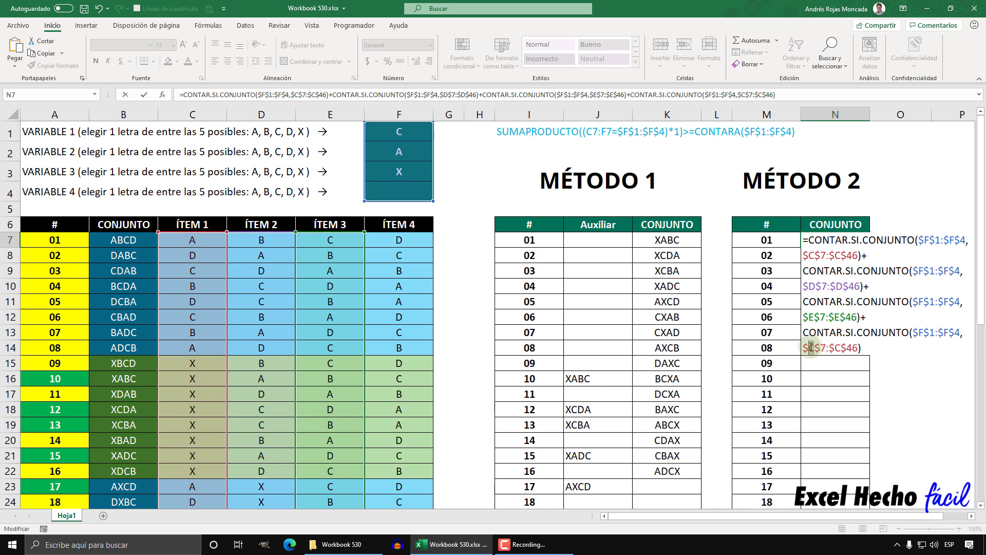
drag(811, 348, 815, 348)
text(F$1:$)
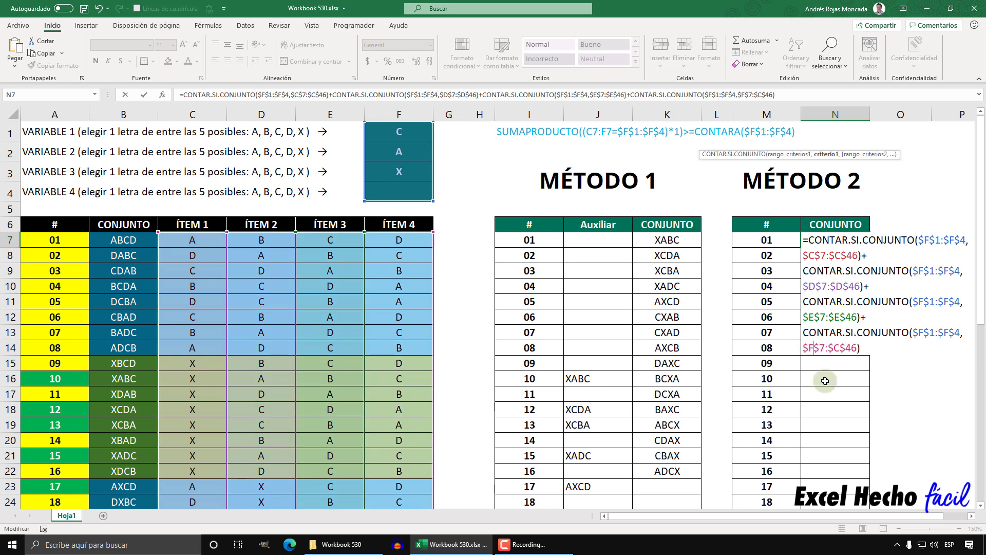
text(F)
- Evaluate the sum of all four CONTAR.SI.CONJUNTO terms in N7 to inspect the combined array, and restore the formula
mouse_move(861, 348)
mouse_down()
mouse_move(817, 288)
mouse_move(803, 237)
mouse_move(836, 250)
mouse_move(853, 350)
mouse_up()
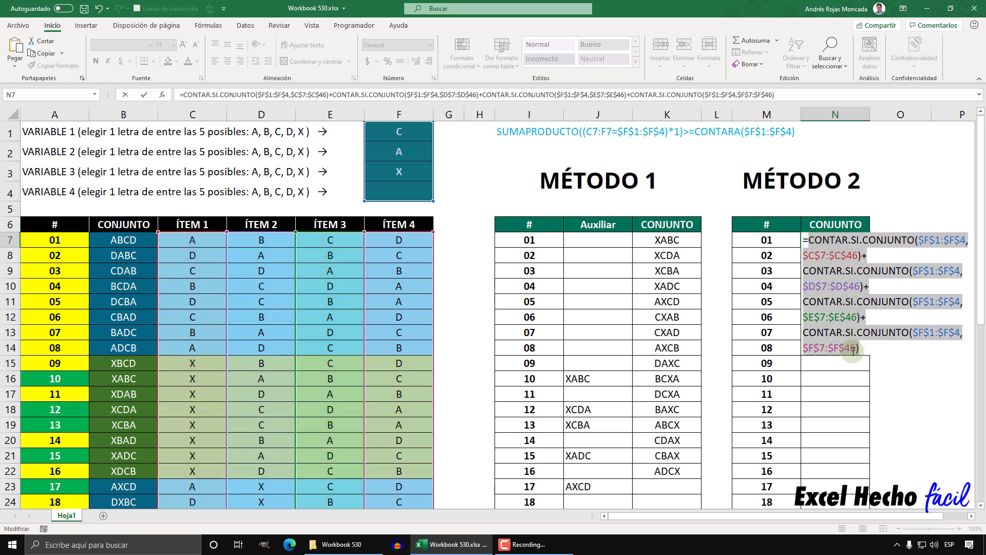
key(F9)
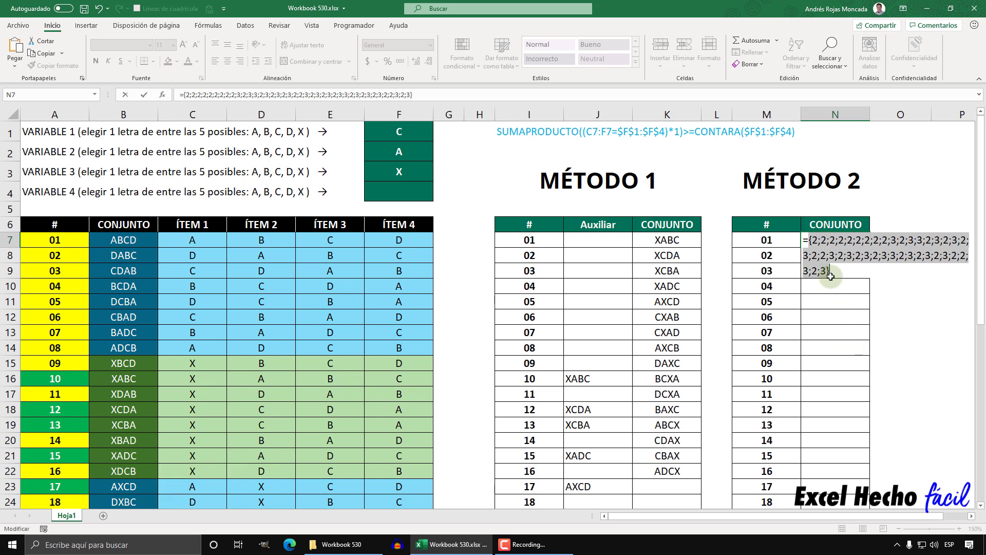
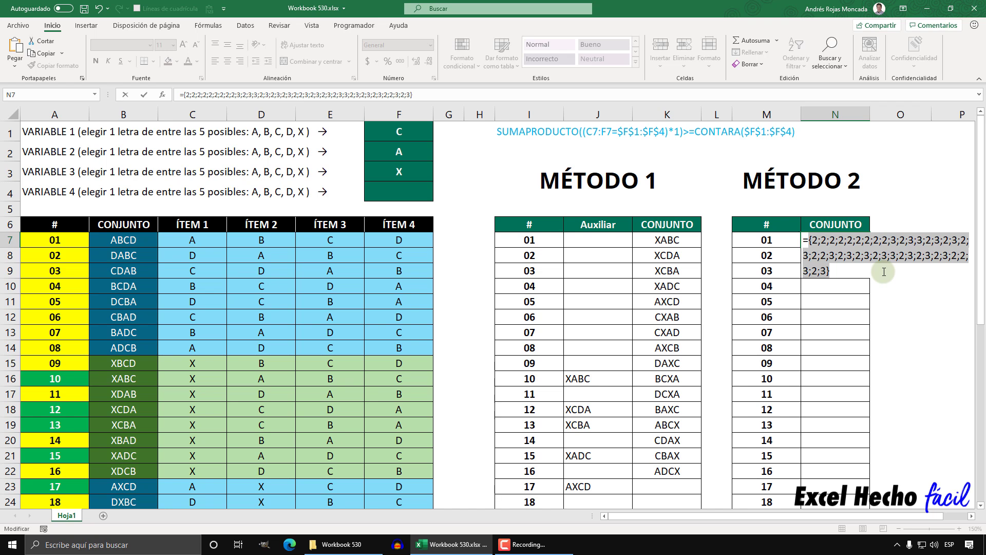
key(ctrl+z)
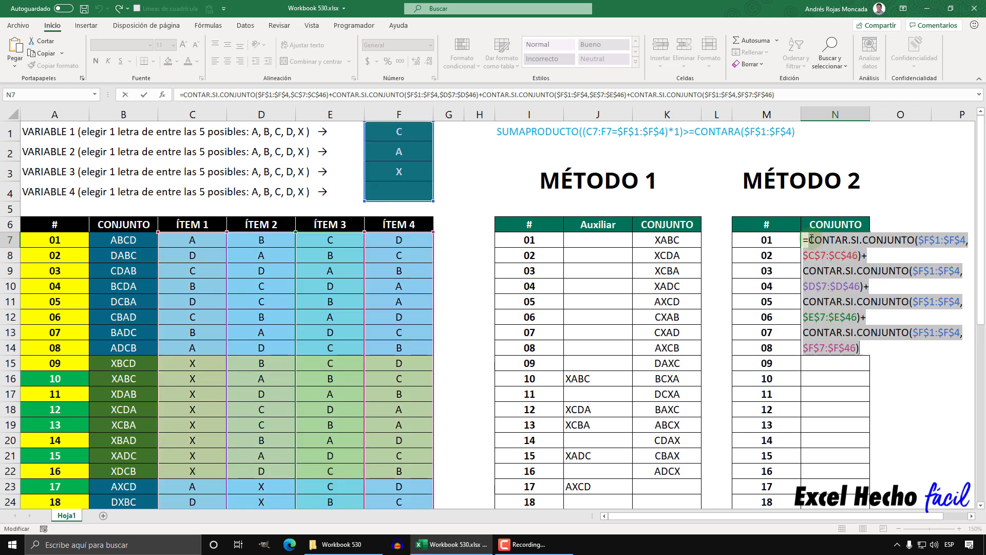
- Enclose the four-term sum in N7 in parentheses and compare it with >=CONTARA($F$1:$F$4)
click(831, 359)
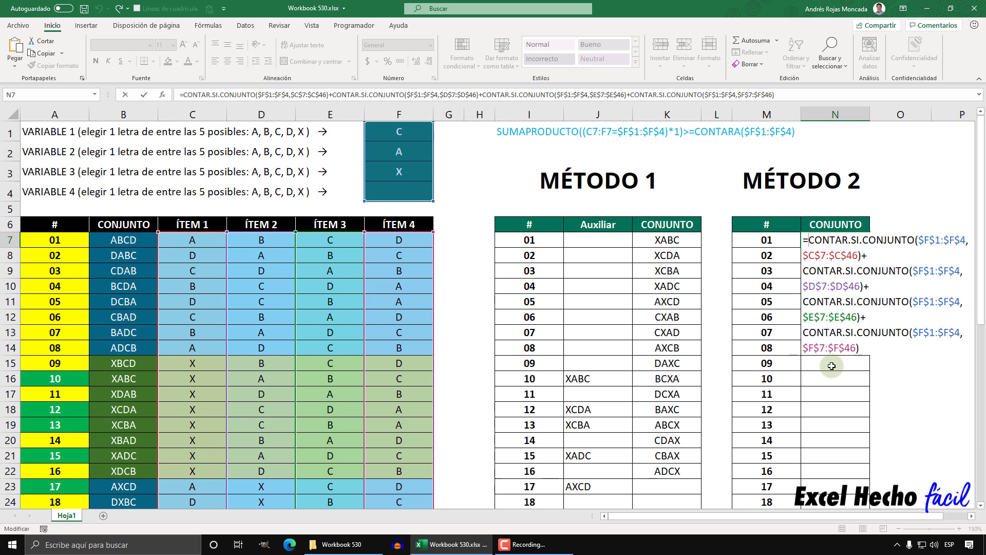
text(()
click(859, 349)
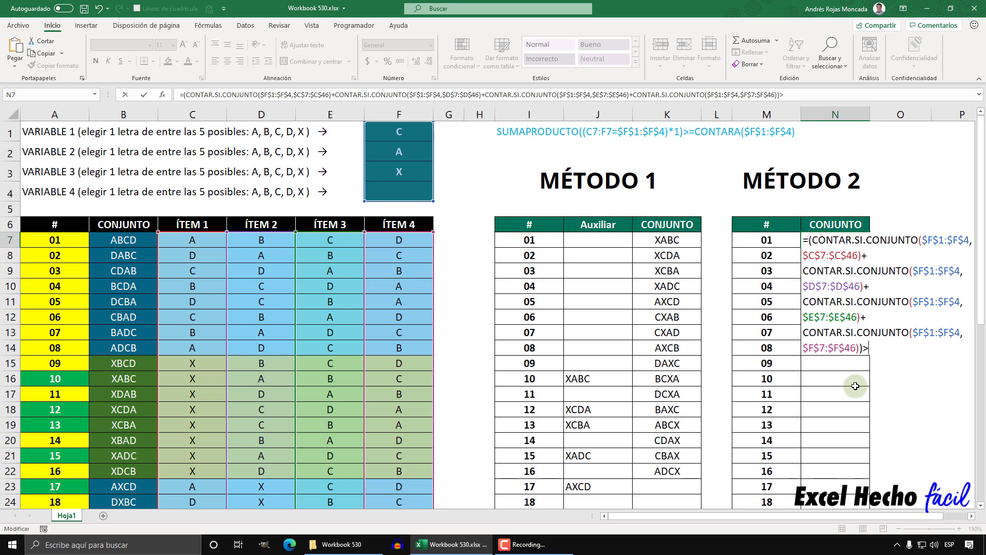
text(contar)
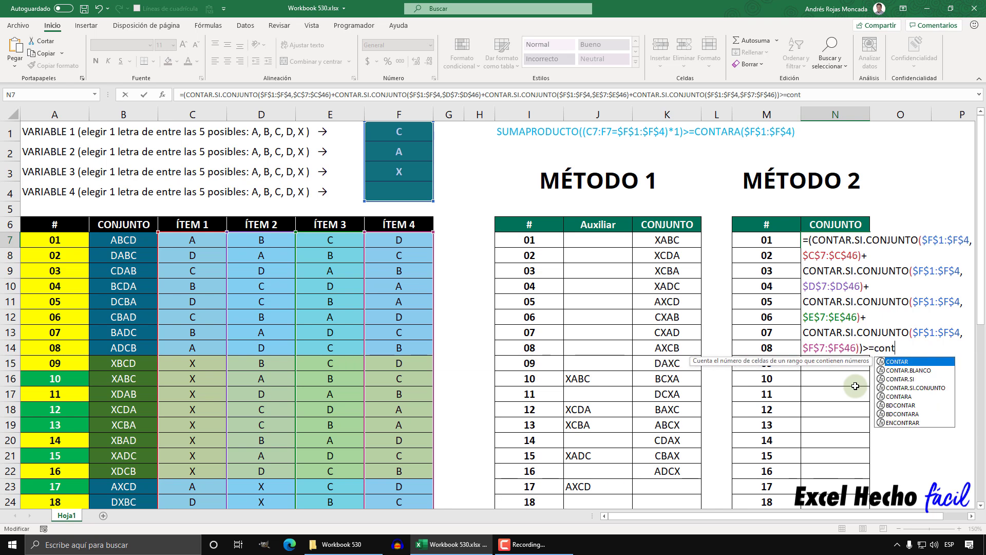
key(Down)
key(Down)
key(Down)
key(Down)
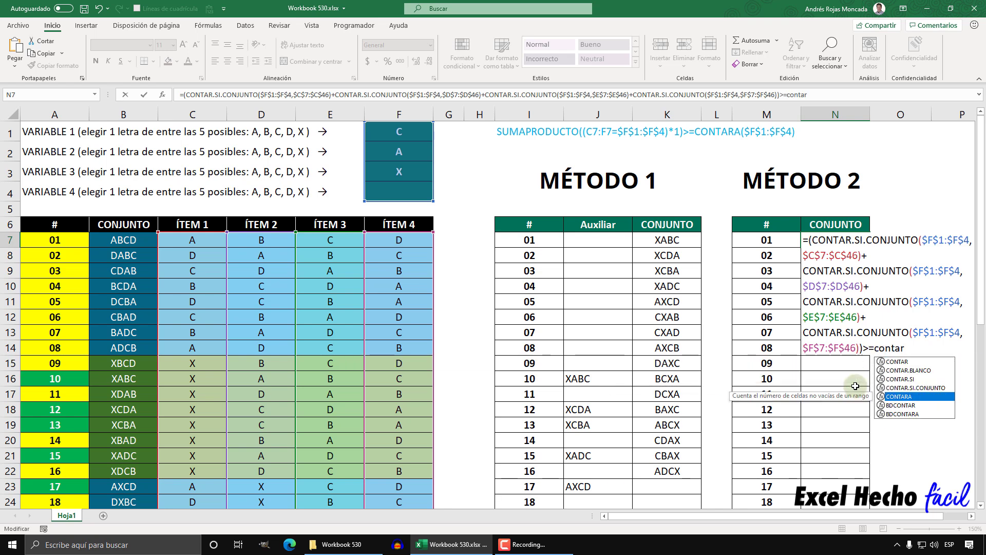
key(Tab)
drag(402, 133, 406, 197)
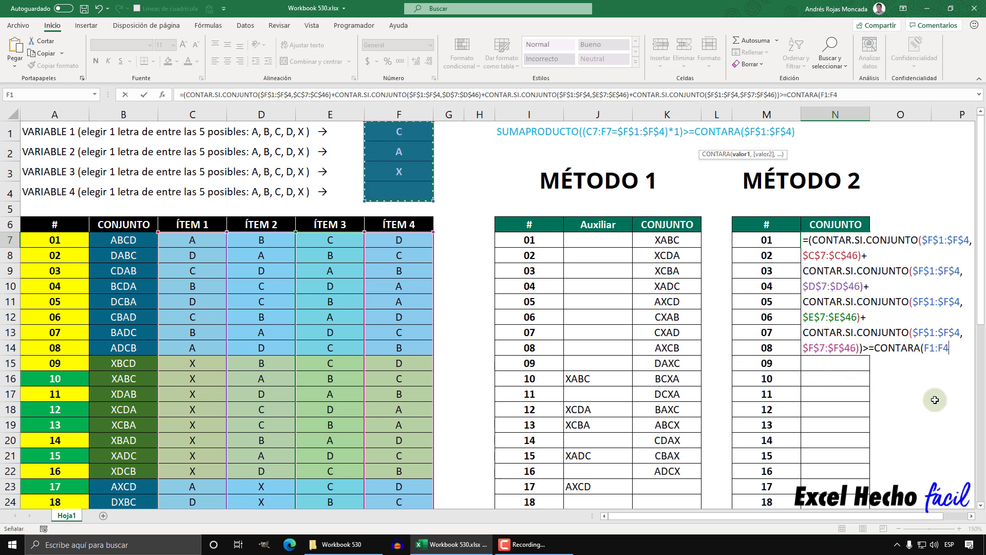
key(F4)
text())
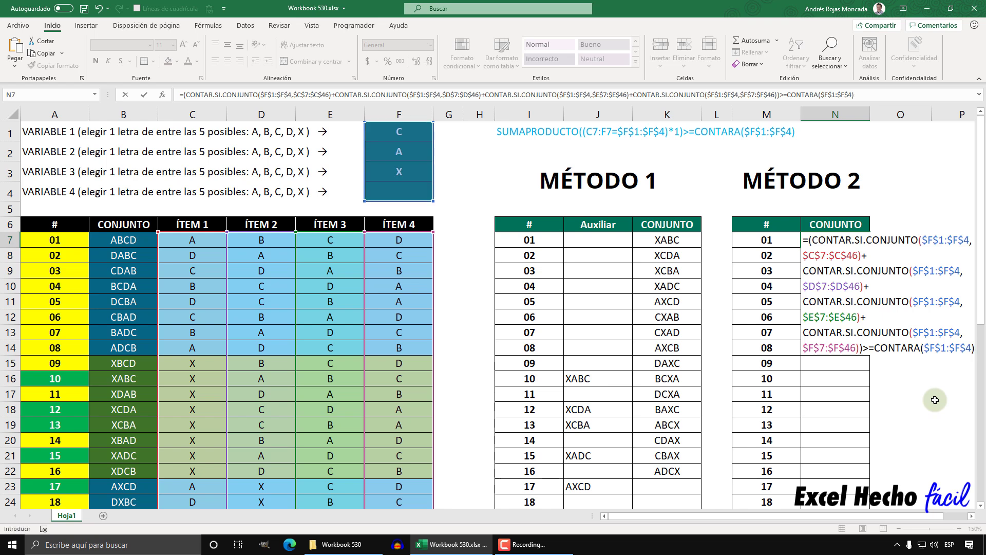
- Evaluate the whole N7 comparison to inspect its VERDADERO/FALSO array, and restore the formula
drag(802, 240, 976, 372)
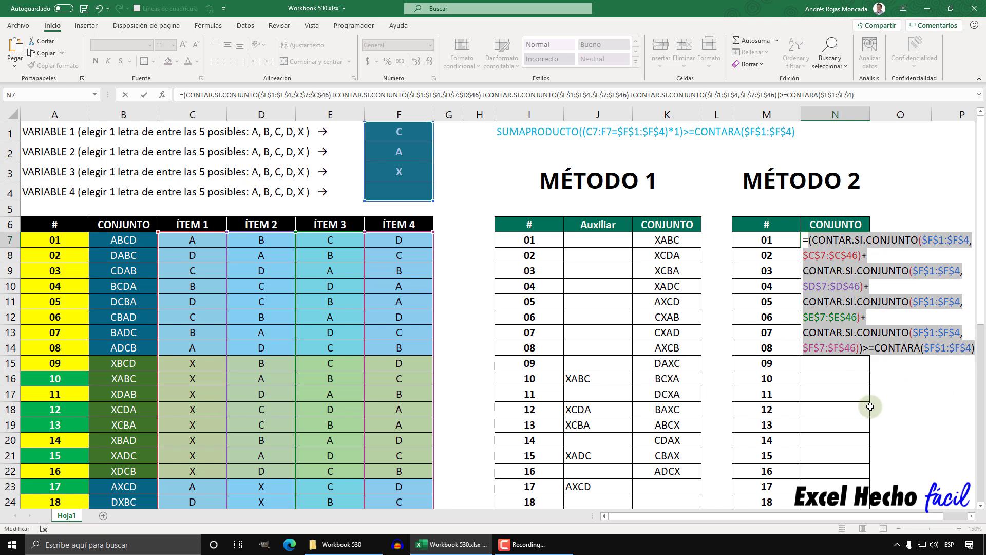
key(F9)
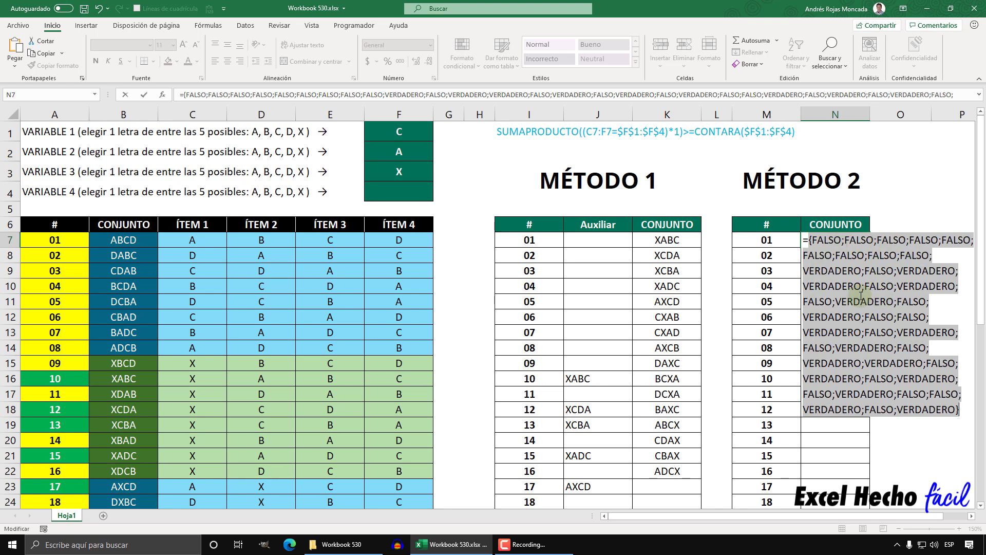
key(ctrl+z)
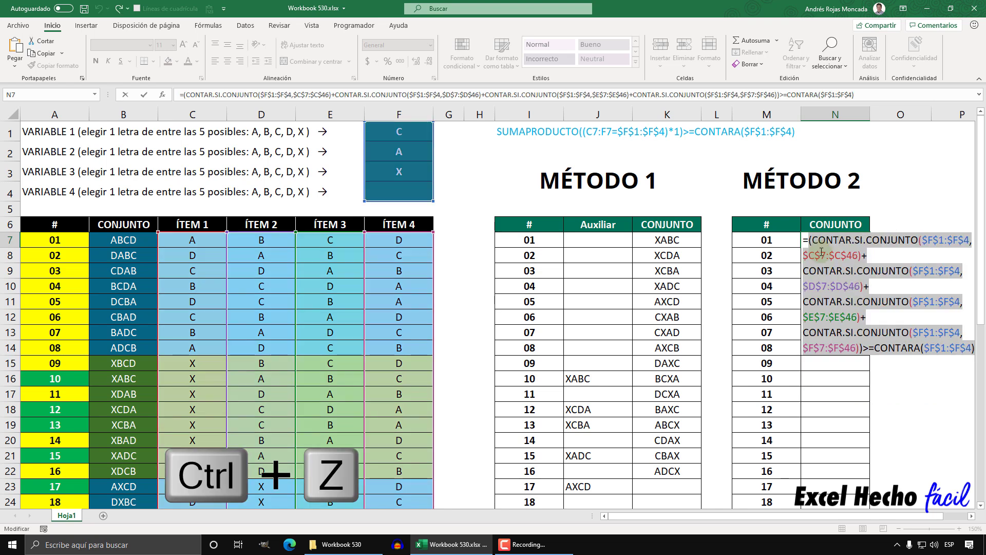
- Make the N7 comparison the logical test of a SI function, and begin its value-if-true argument
click(808, 240)
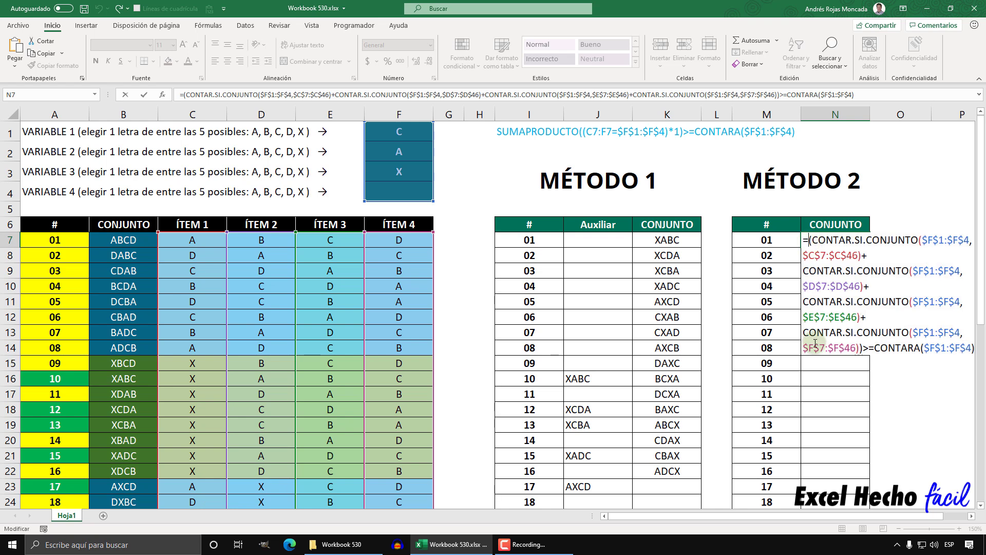
text(si)
key(Tab)
text(()
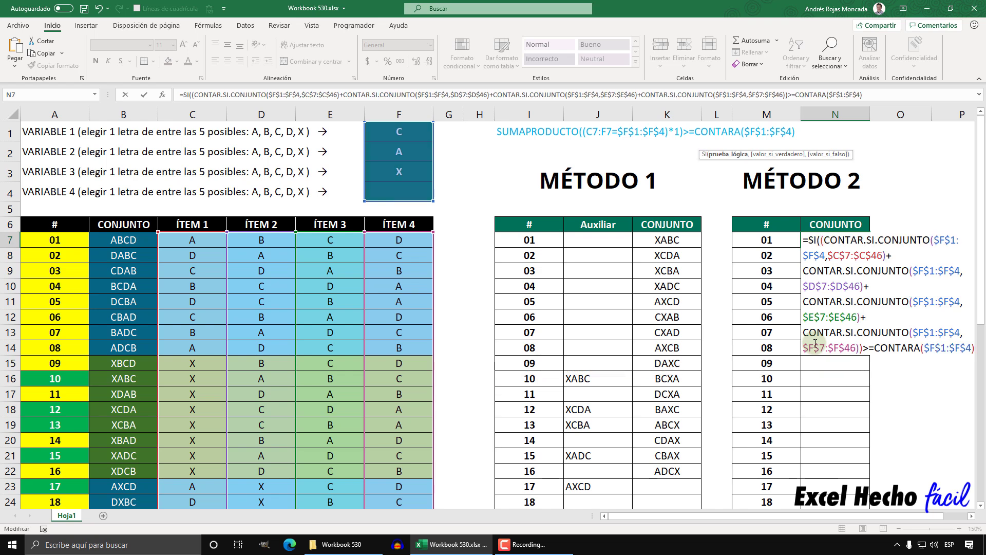
click(725, 154)
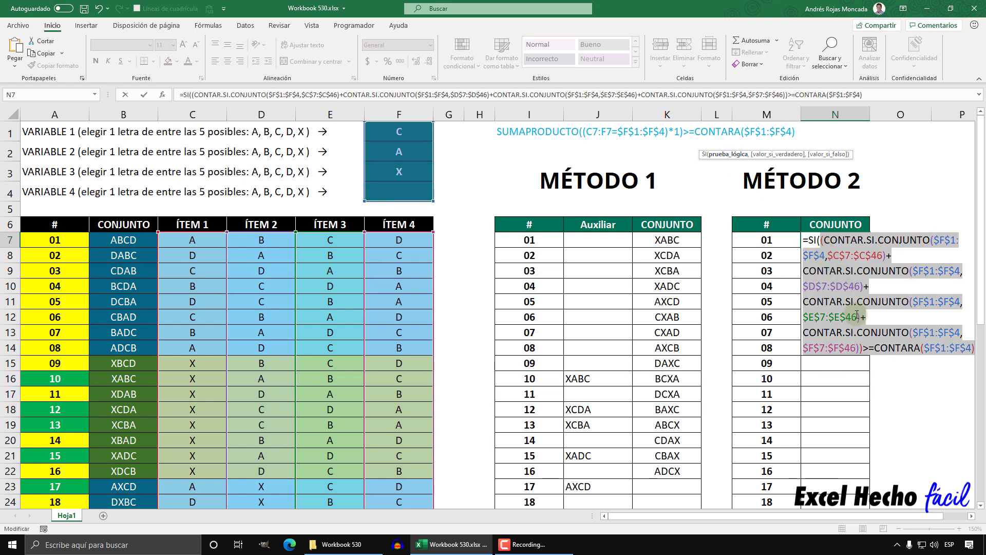
click(974, 349)
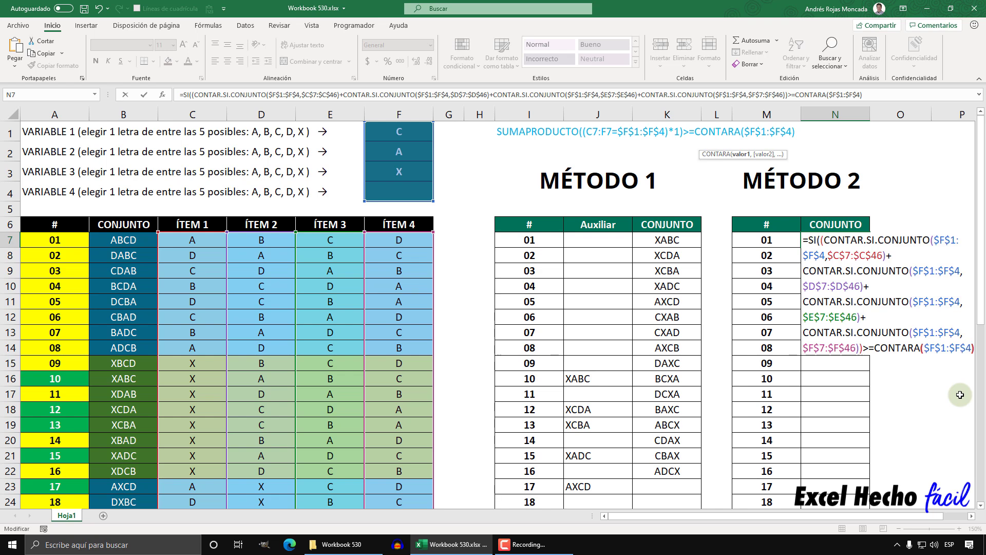
key(Right)
text(,)
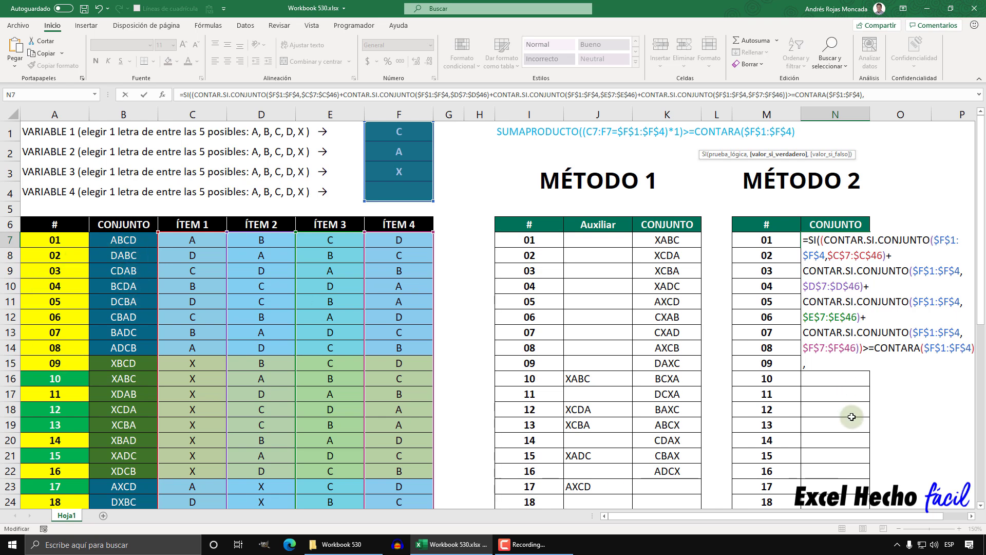
- Enter FILA($B$7:$B$46)-FILA($B$7)+1 as the value-if-true argument of the SI function in N7
text(FILA()
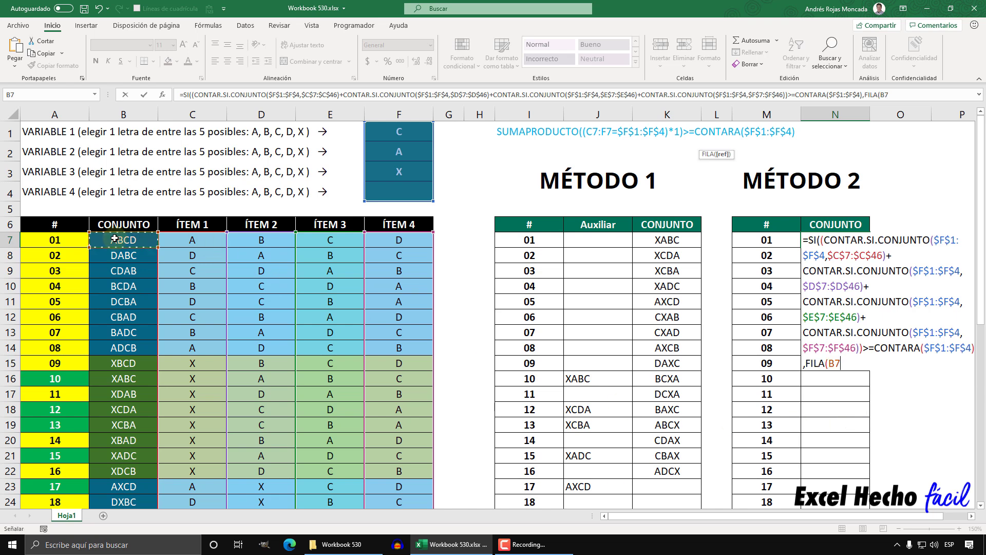
key(ctrl+shift+Down)
scroll(115, 239, up, 7)
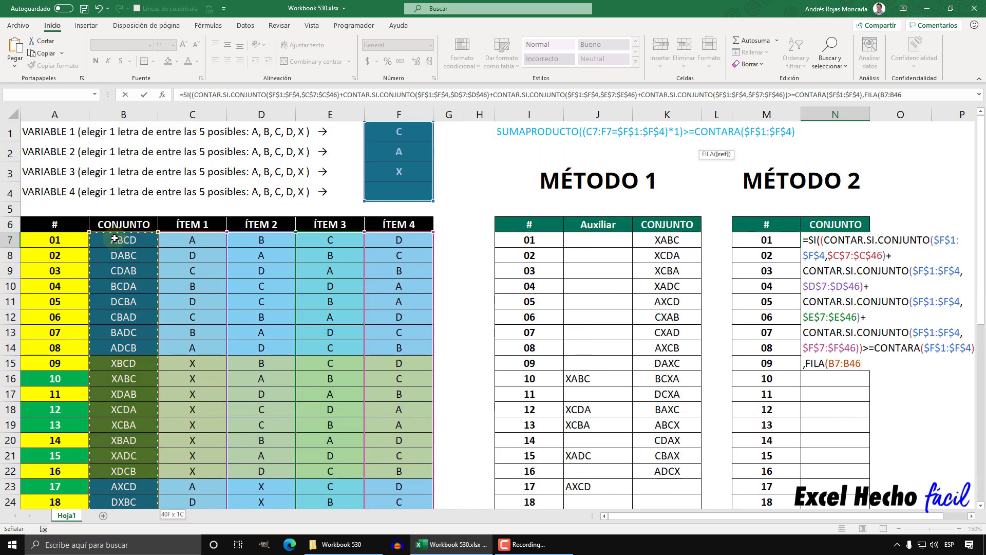
key(F4)
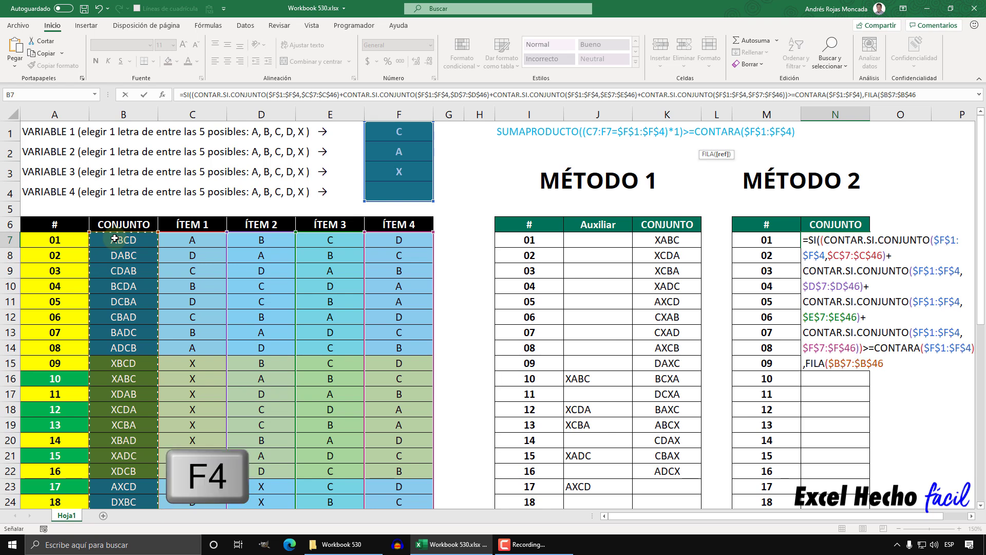
text()-fil)
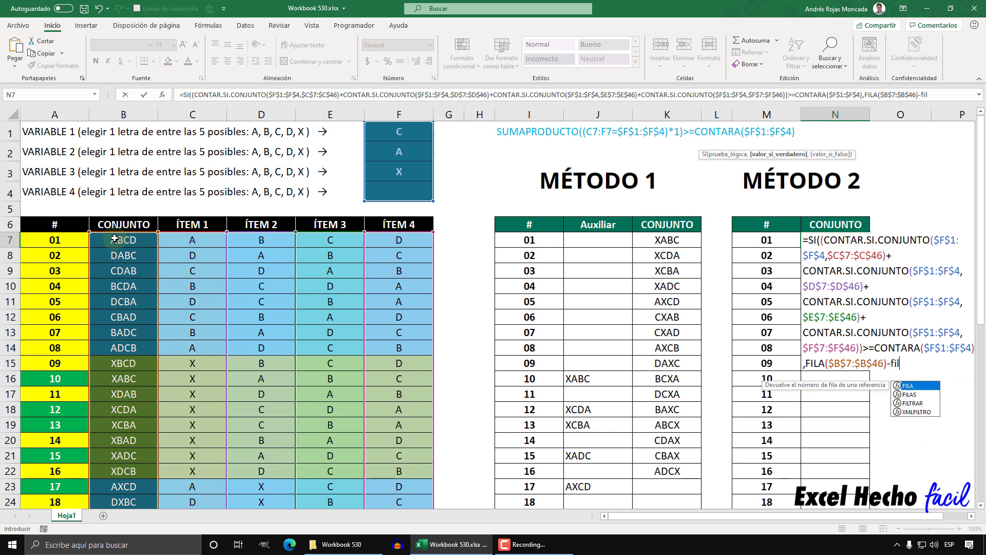
key(Tab)
click(122, 240)
key(F4)
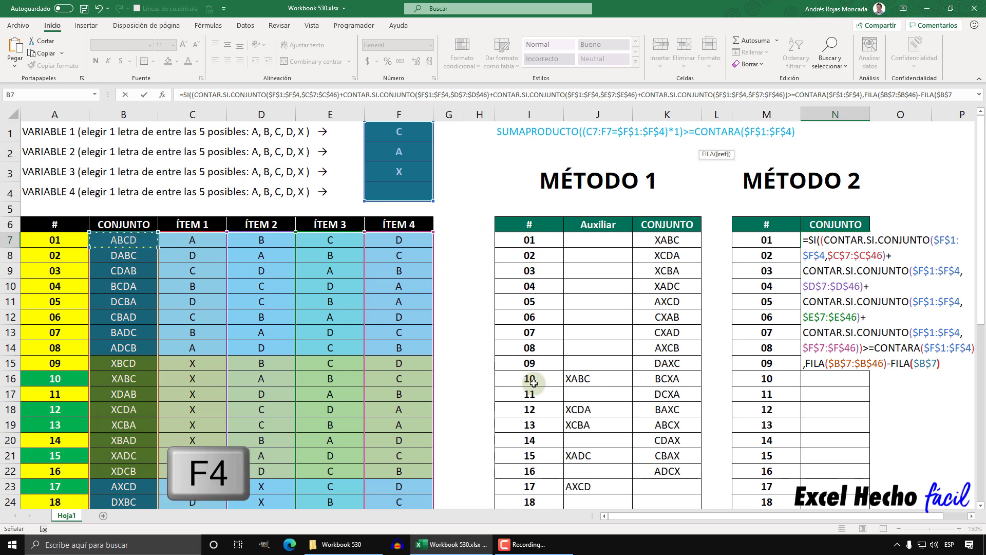
text()+1)
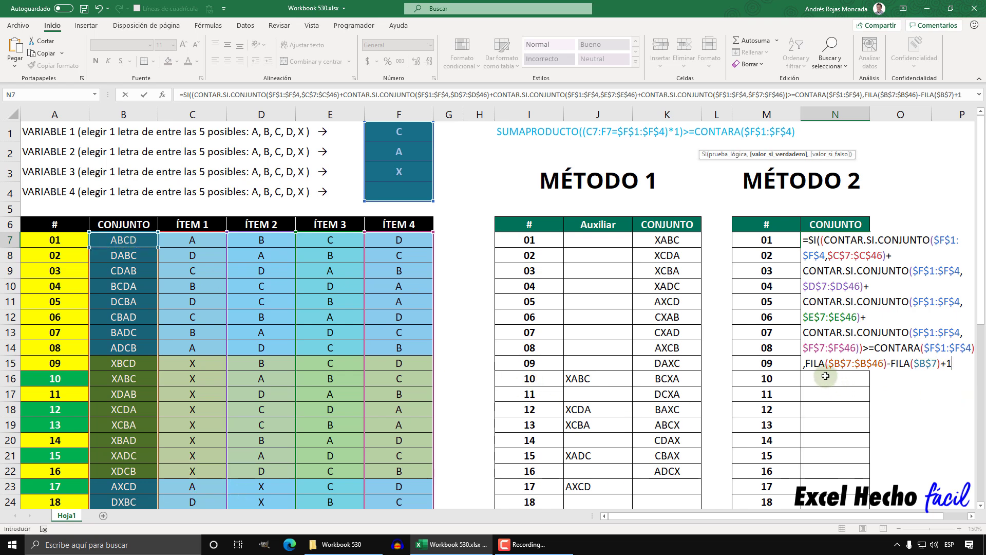
- Evaluate the FILA row-number expression in N7 to inspect its array, and restore the expression
drag(805, 363, 887, 363)
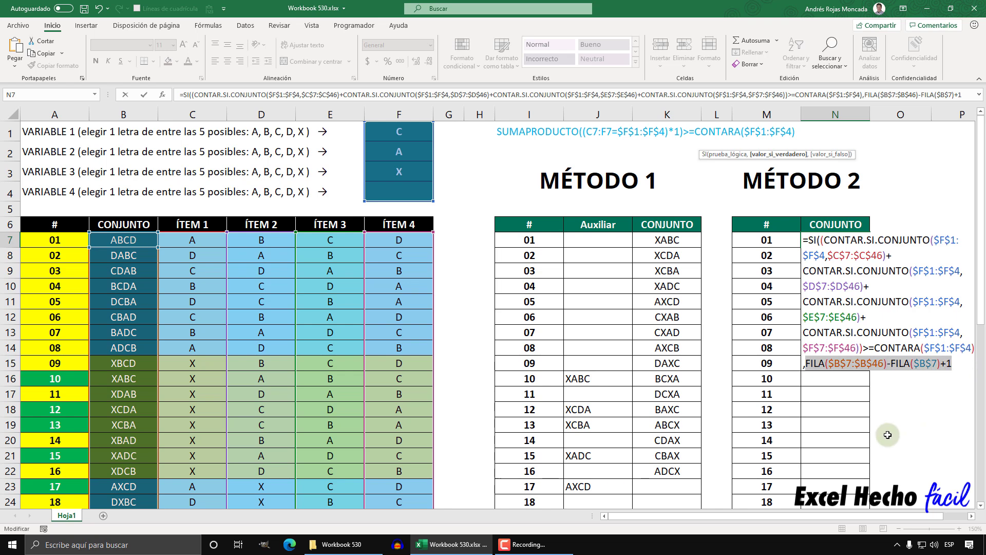
key(F9)
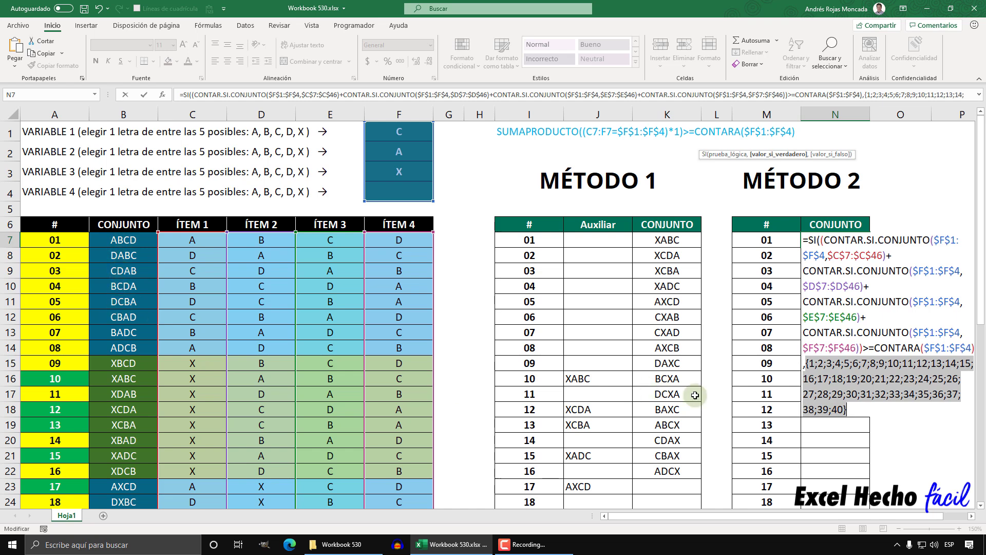
key(ctrl+z)
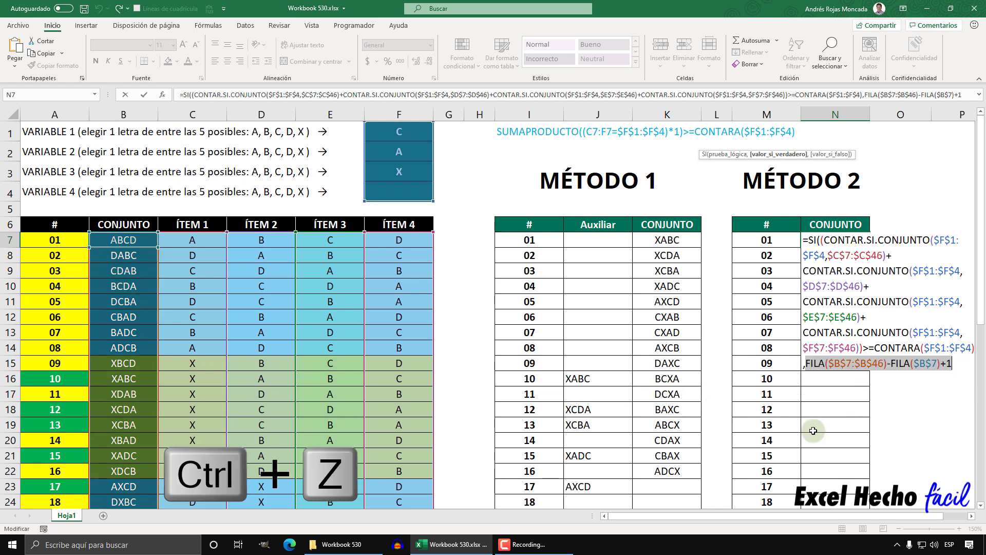
- Close the SI function in N7, evaluate the whole formula to inspect its array, and restore the formula
click(954, 365)
text())
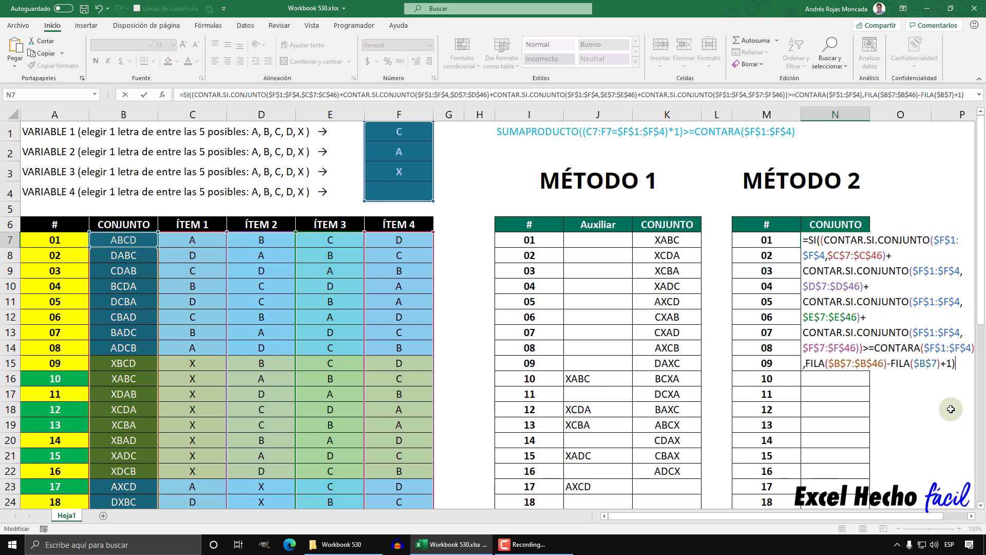
key(F9)
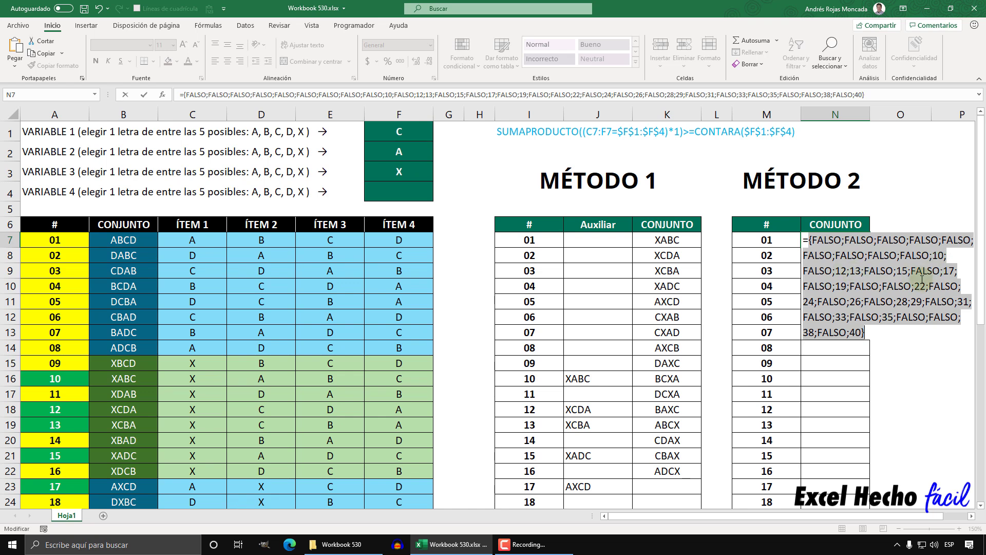
key(ctrl+z)
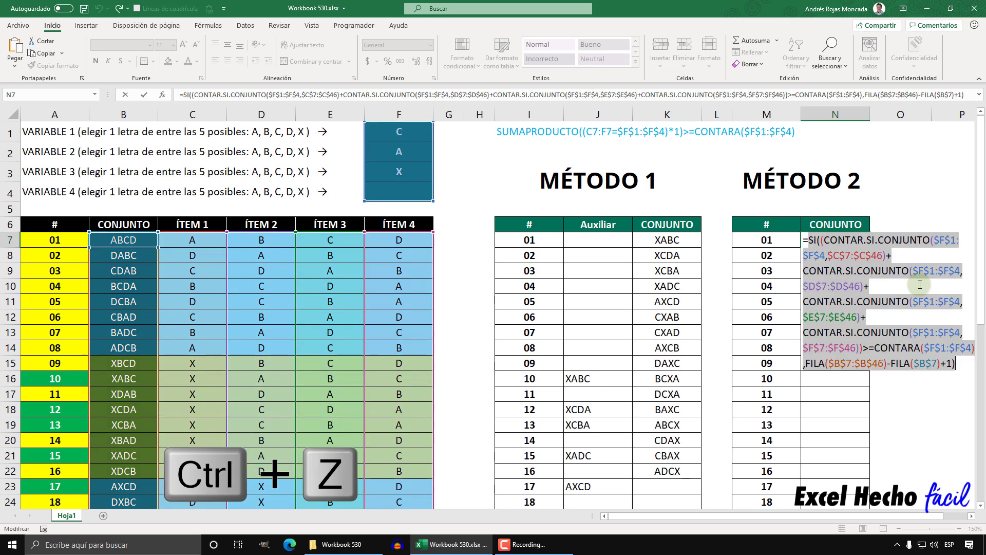
- Wrap the SI function in N7 in K.ESIMO.MENOR so that it serves as the matriz argument
click(810, 240)
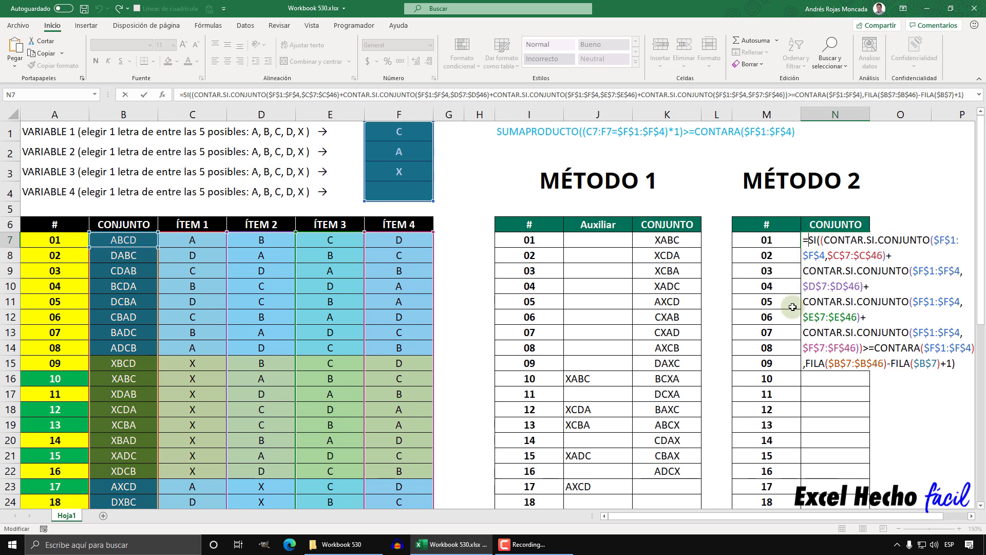
text(k.)
key(Down)
key(Tab)
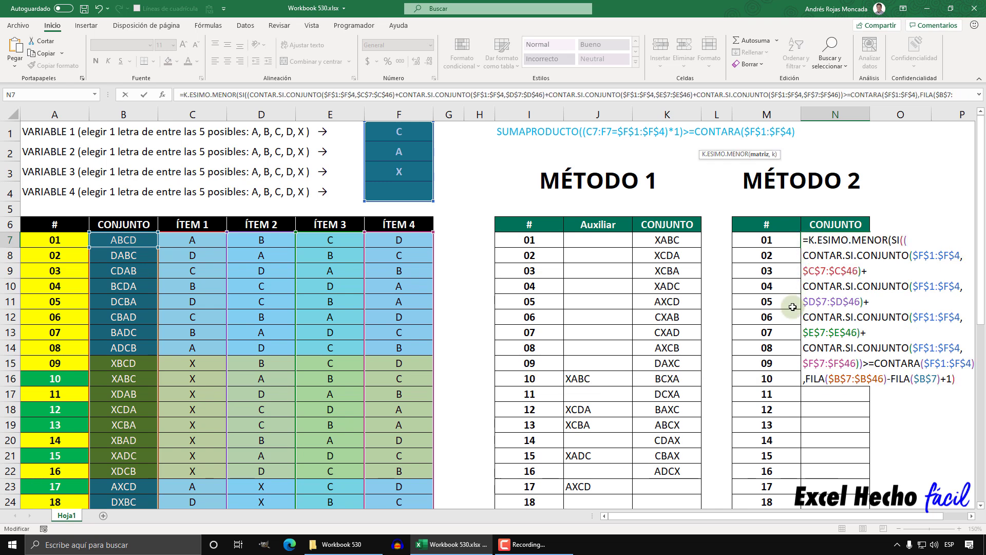
key(ctrl+shift+End)
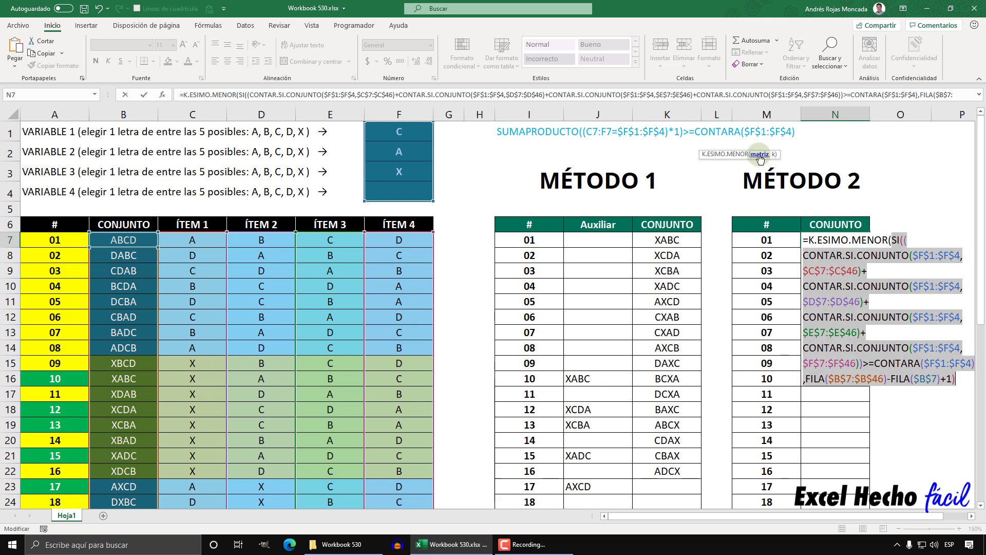
- Add FILAS($N$7:N7) as the k argument of K.ESIMO.MENOR in N7, close it, evaluate the formula, and restore it
click(959, 381)
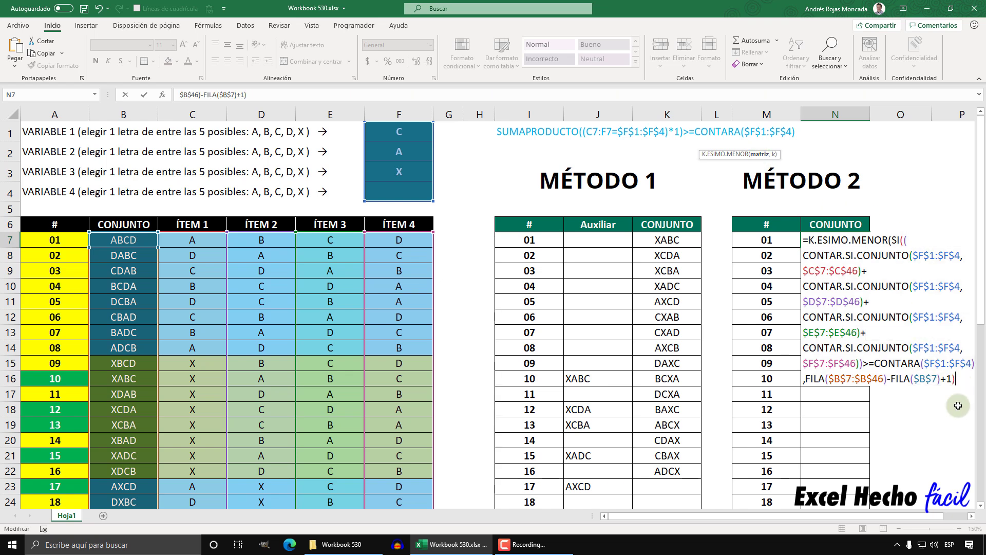
text(,FILAS()
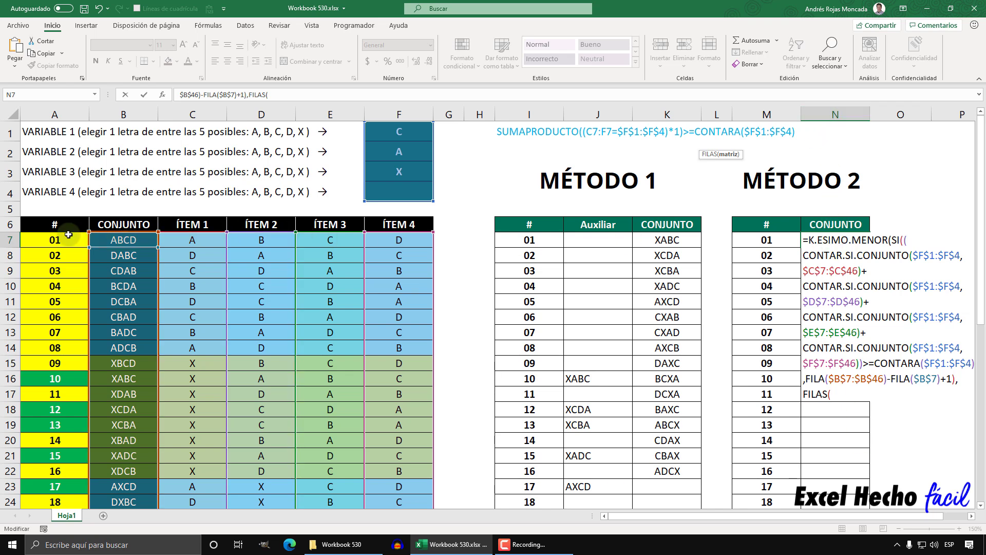
text(N7)
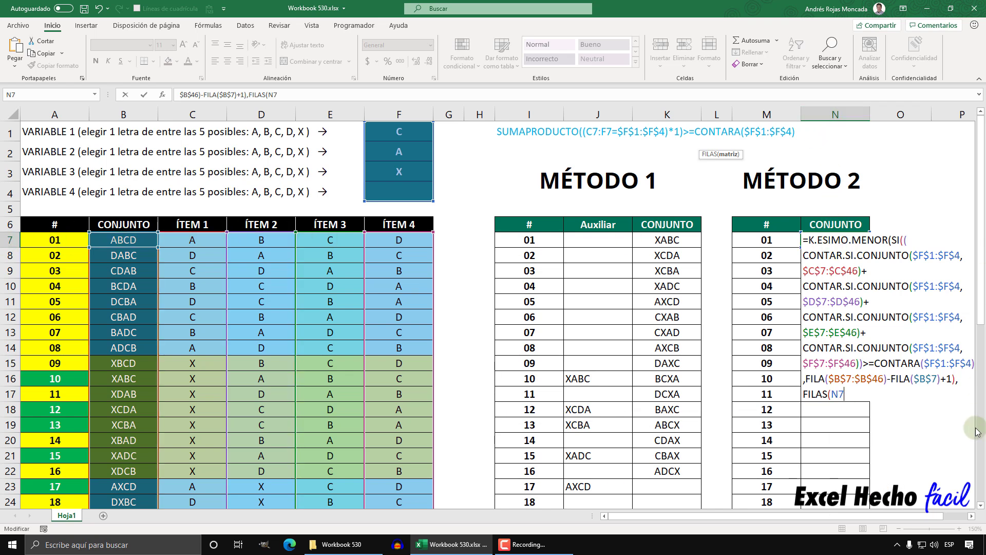
key(F4)
text(:N)
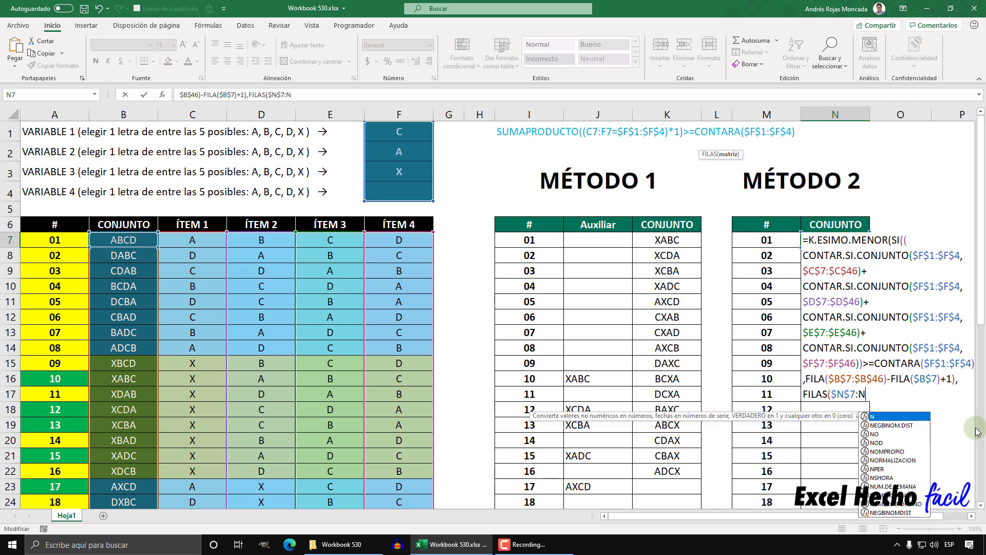
text(7)
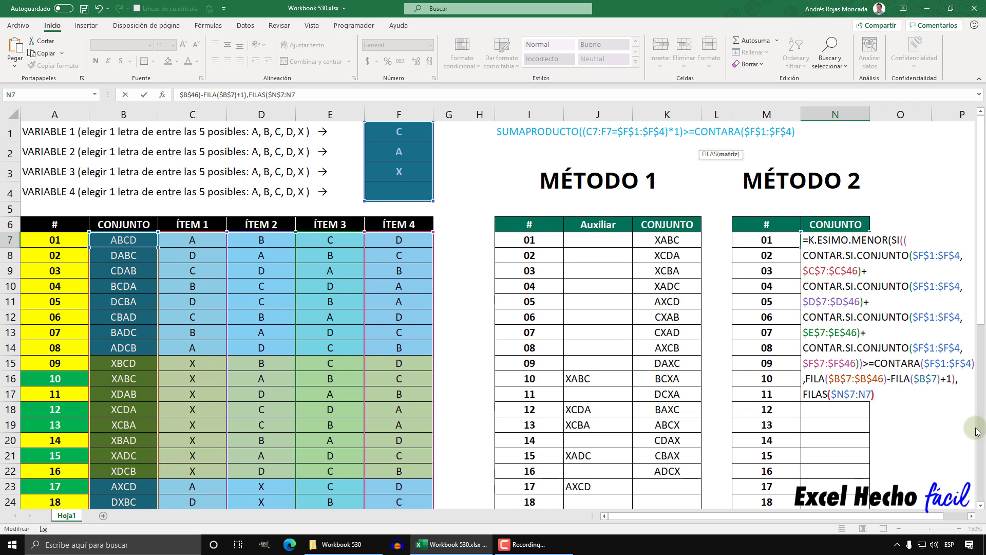
text()))
key(F9)
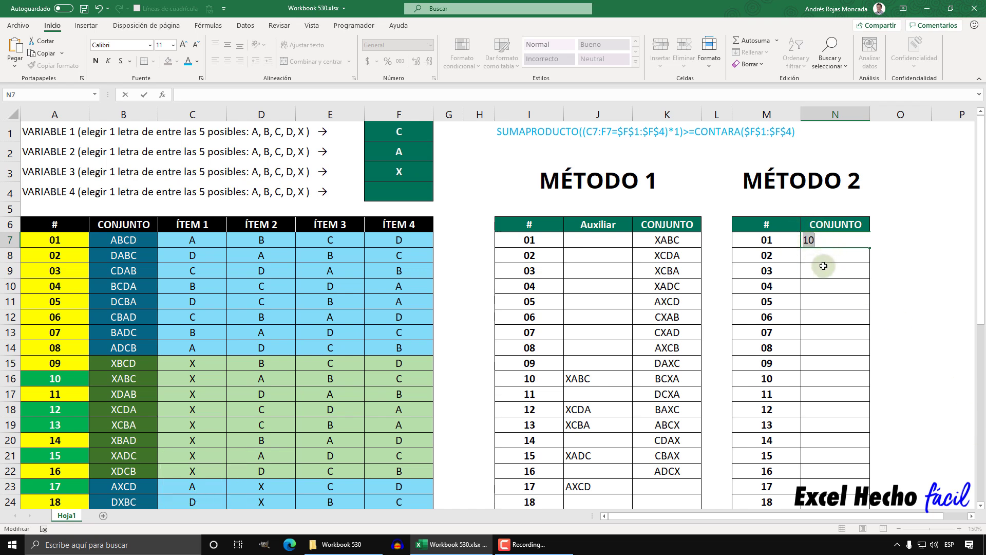
key(ctrl+z)
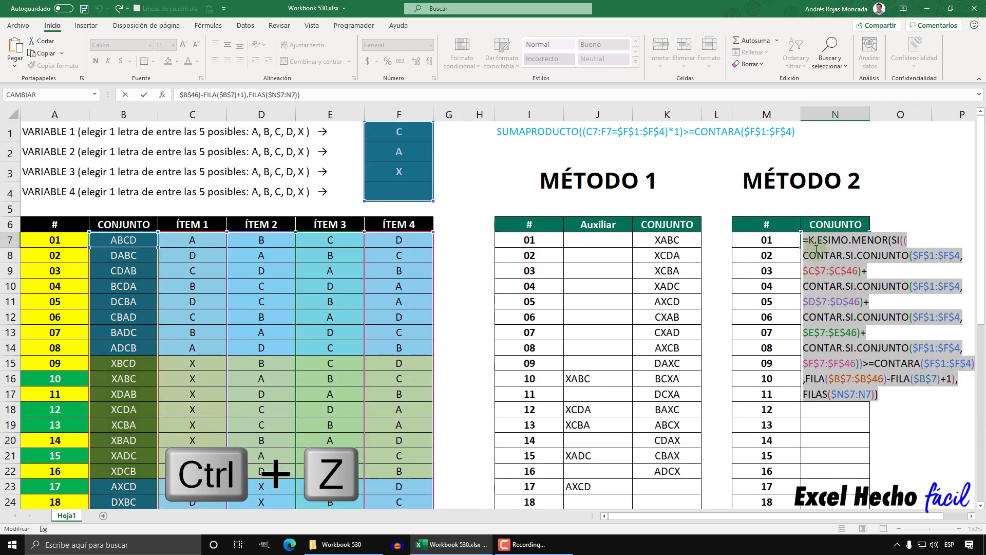
- Wrap the K.ESIMO.MENOR formula in INDICE with $B$7:$B$46 as the matriz, making K.ESIMO.MENOR the row number
text(indi)
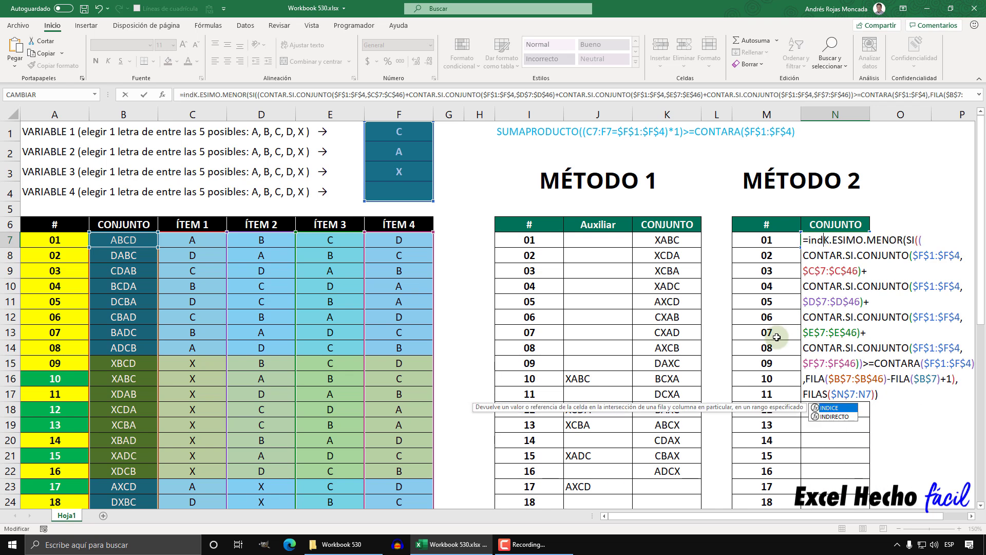
key(Tab)
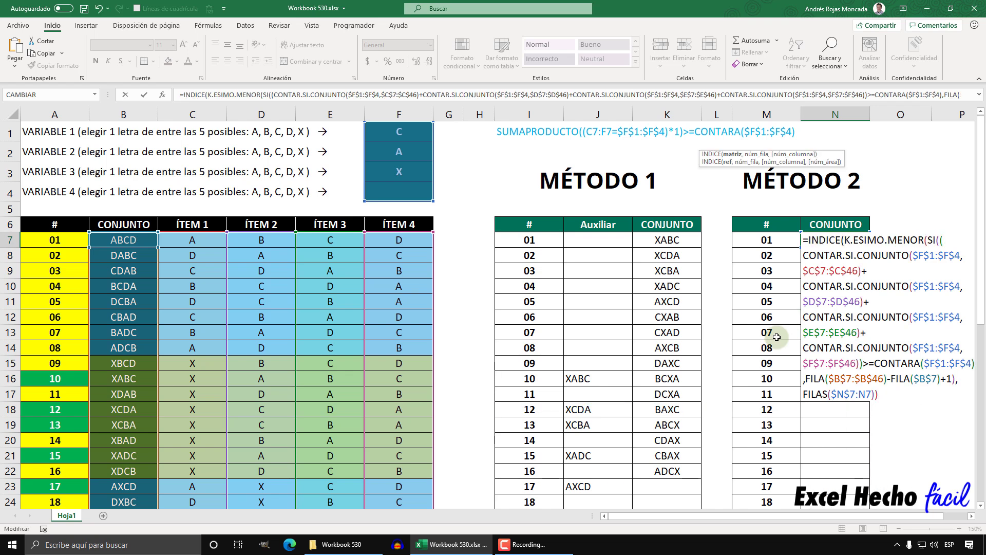
click(142, 238)
key(ctrl+shift+Down)
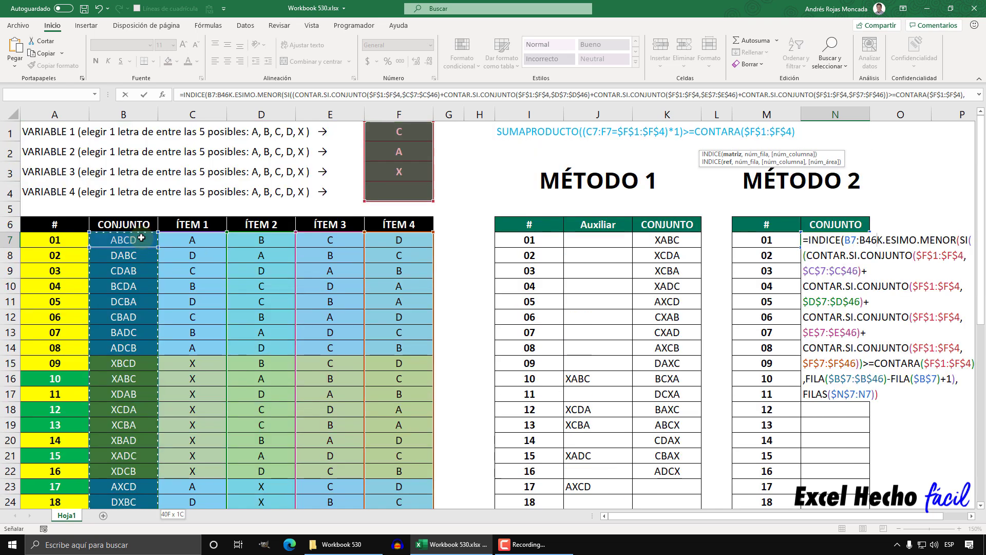
key(F4)
text(,)
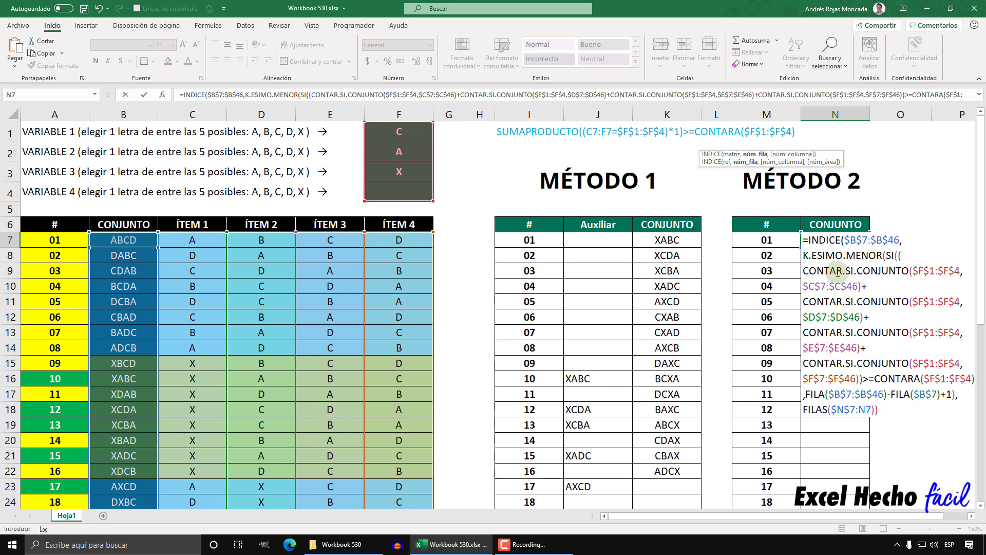
key(ctrl+shift+End)
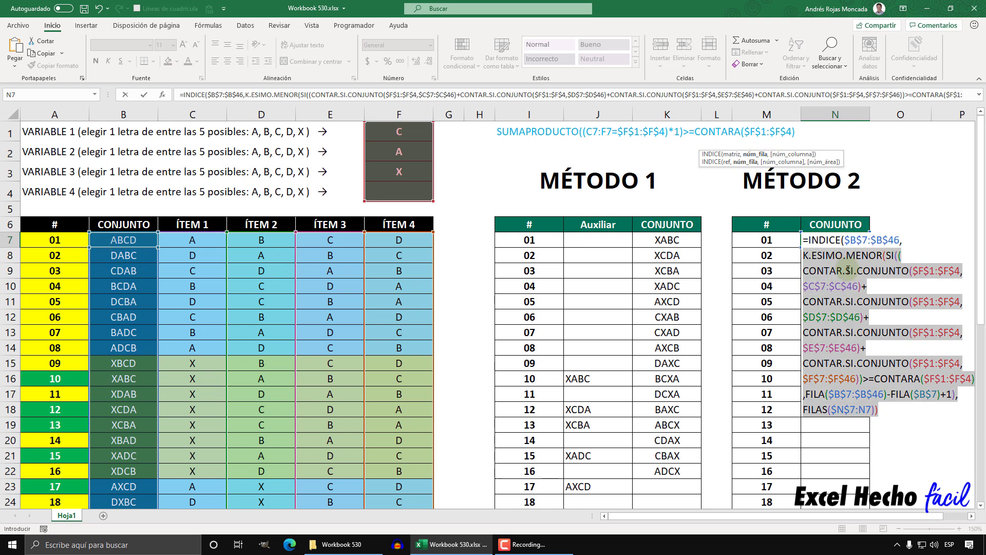
- Close INDICE, enter the N7 formula as an array formula, and fill it down MÉTODO 2's CONJUNTO column
click(886, 409)
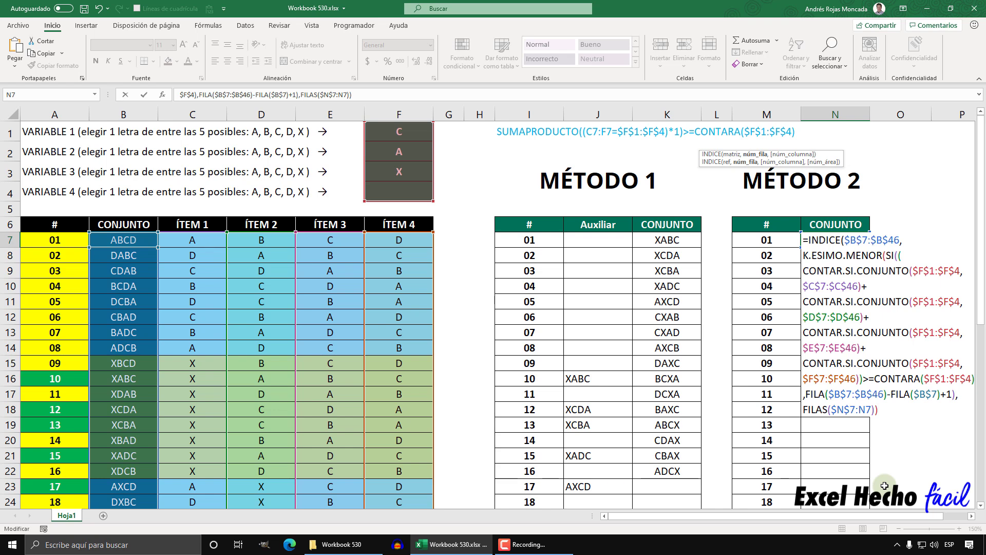
text())
key(ctrl+shift+Return)
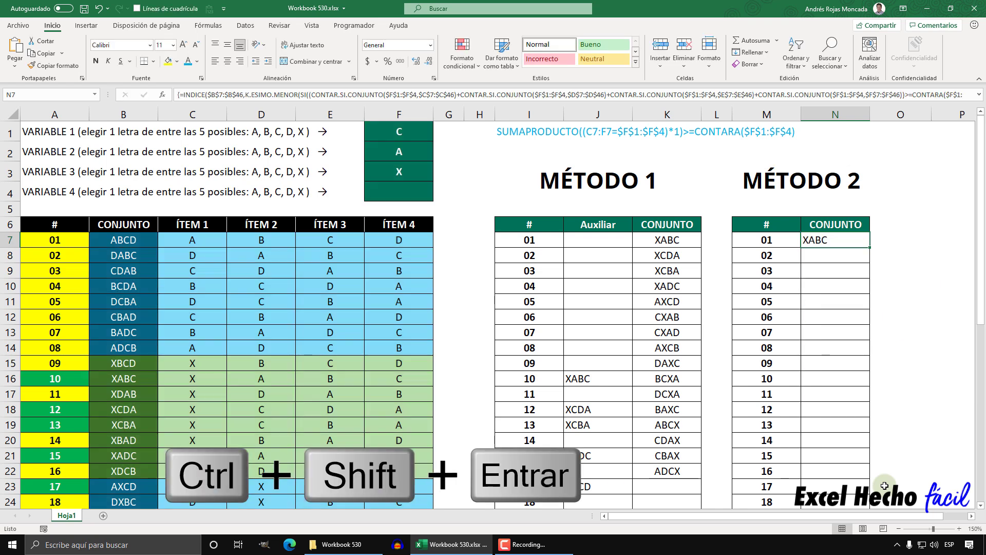
double_click(871, 248)
scroll(853, 370, down, 5)
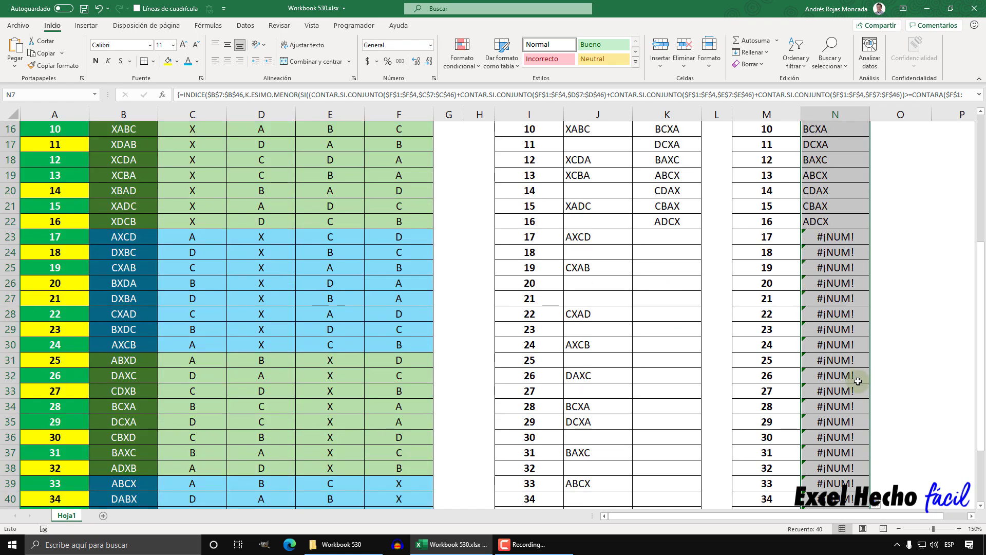
scroll(858, 381, down, 4)
scroll(859, 456, up, 9)
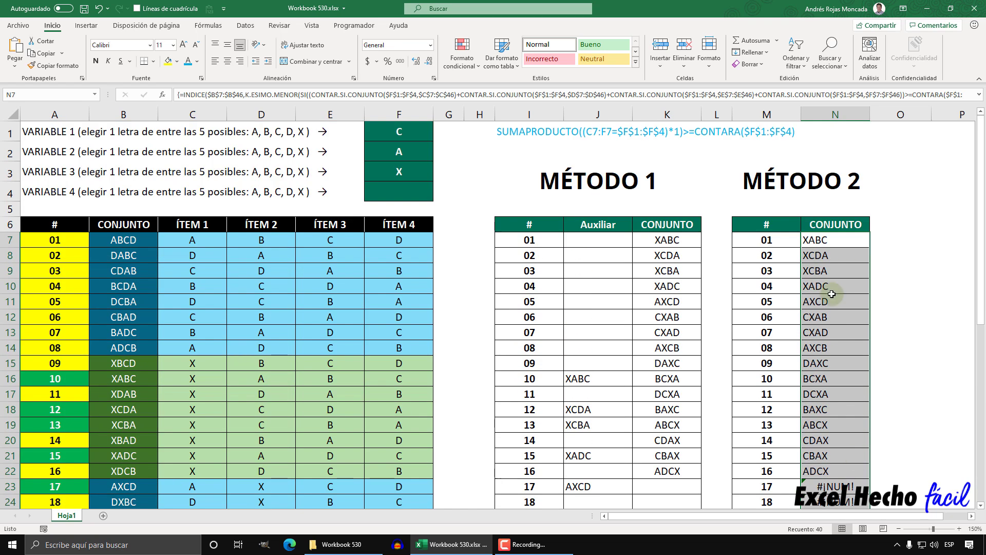
- Wrap the INDICE formula in N7 in SI.ERROR with an empty text "" as valor_si_error
click(841, 239)
key(F2)
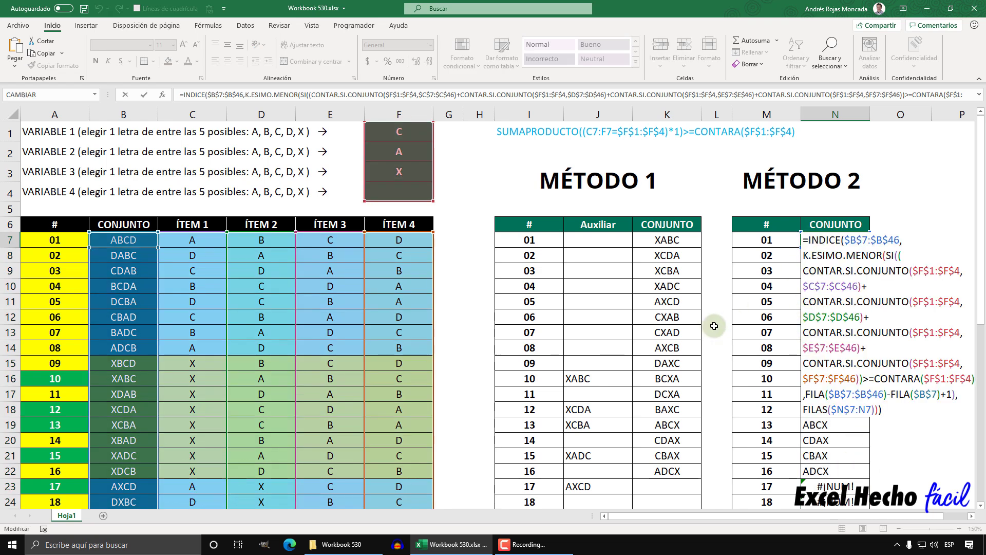
text(SI.ERROR()
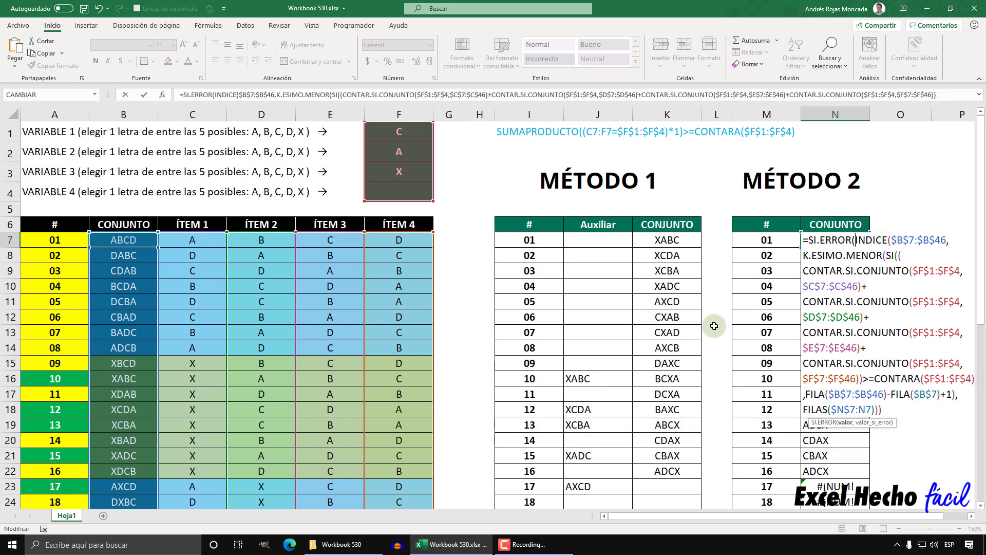
click(845, 423)
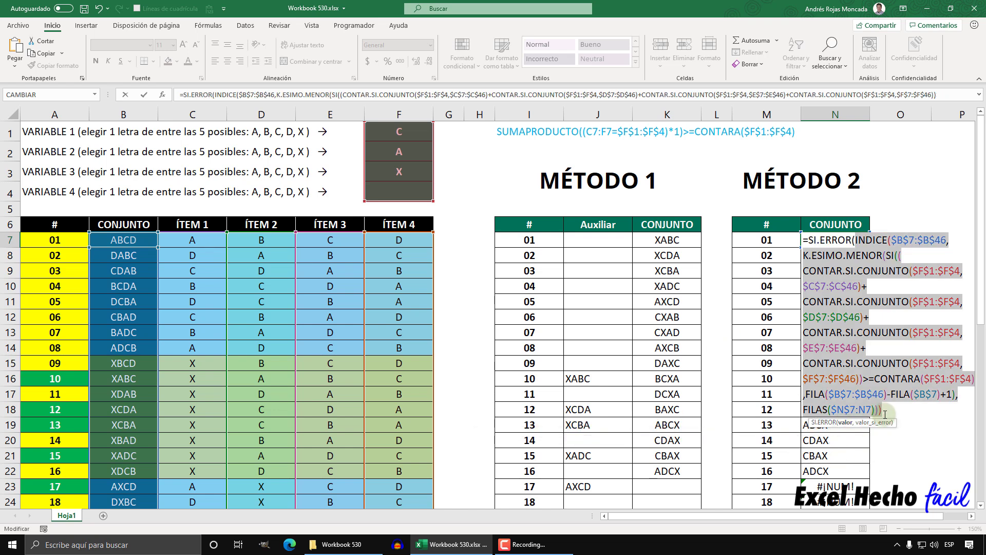
click(885, 410)
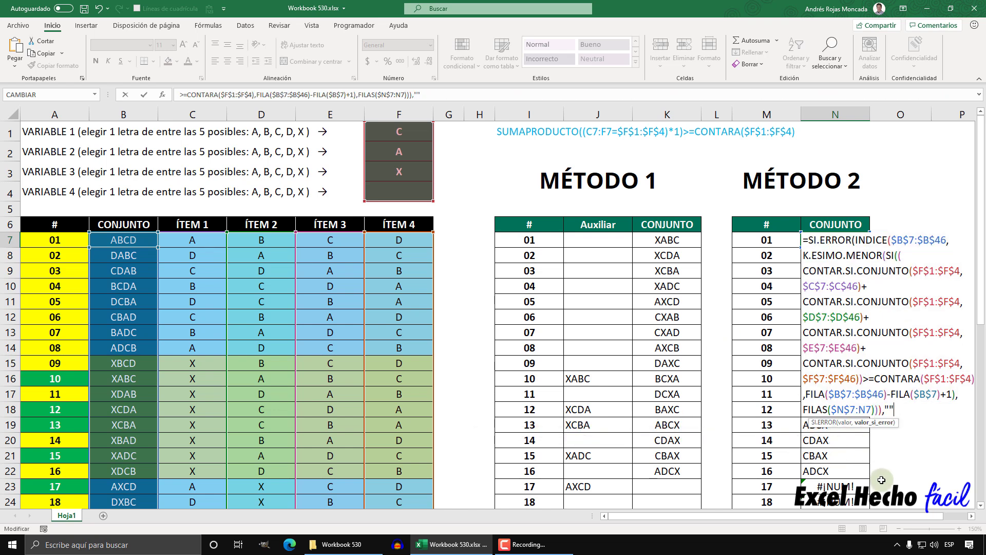
text(,""))
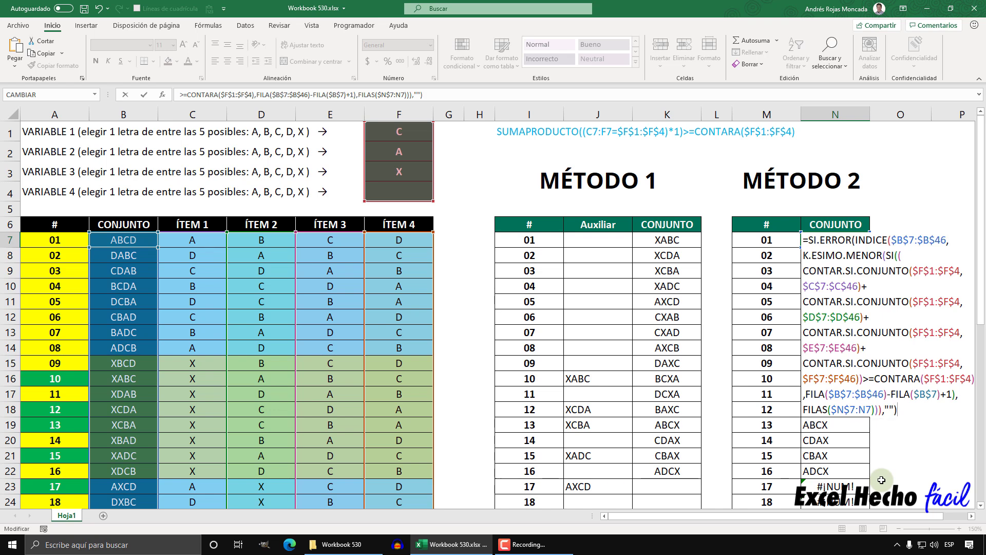
- Enter the N7 formula as an array formula and fill it down MÉTODO 2's CONJUNTO column to row 46
key(ctrl+shift+Return)
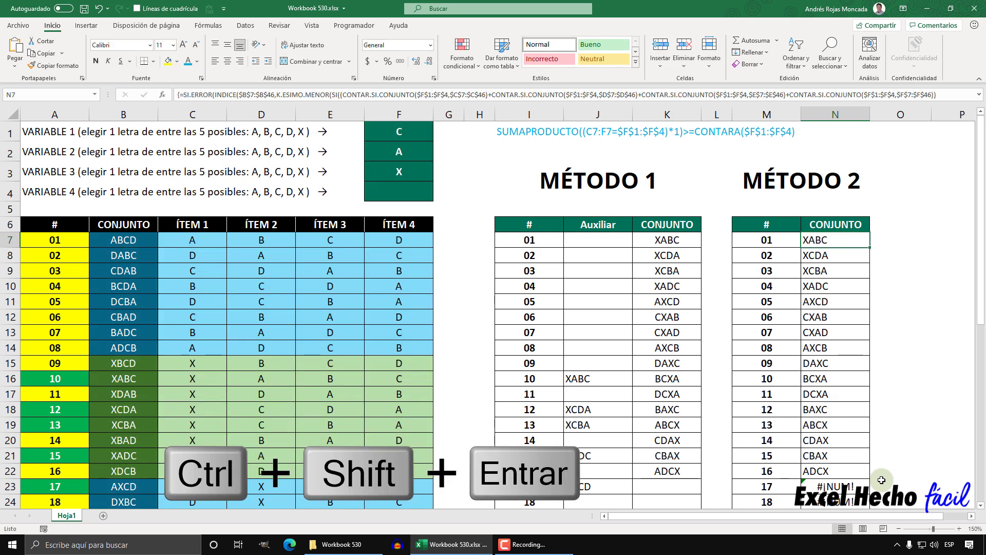
drag(870, 248, 848, 289)
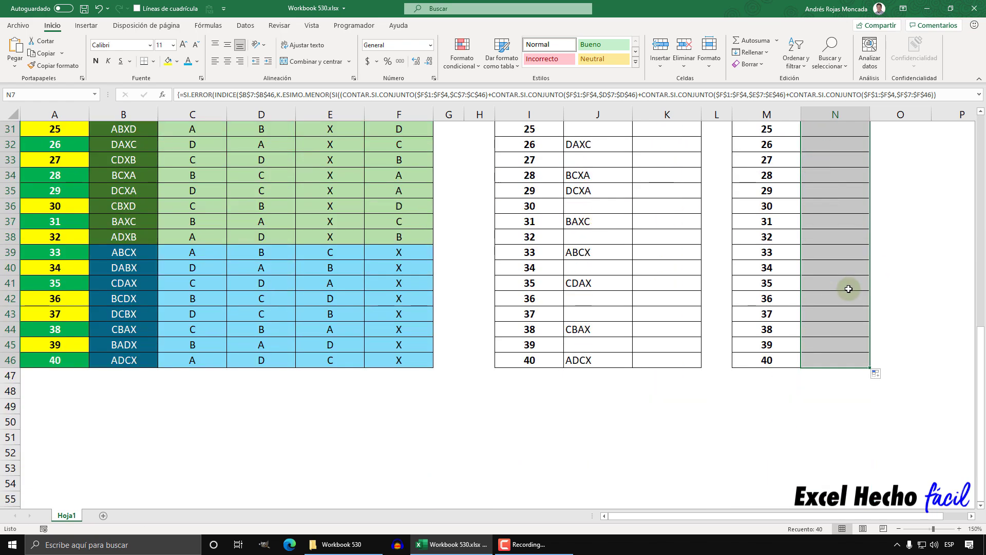
scroll(849, 288, up, 10)
- Compare the CONJUNTO results of MÉTODO 1 and MÉTODO 2 row by row, from row 7 to row 14
click(683, 241)
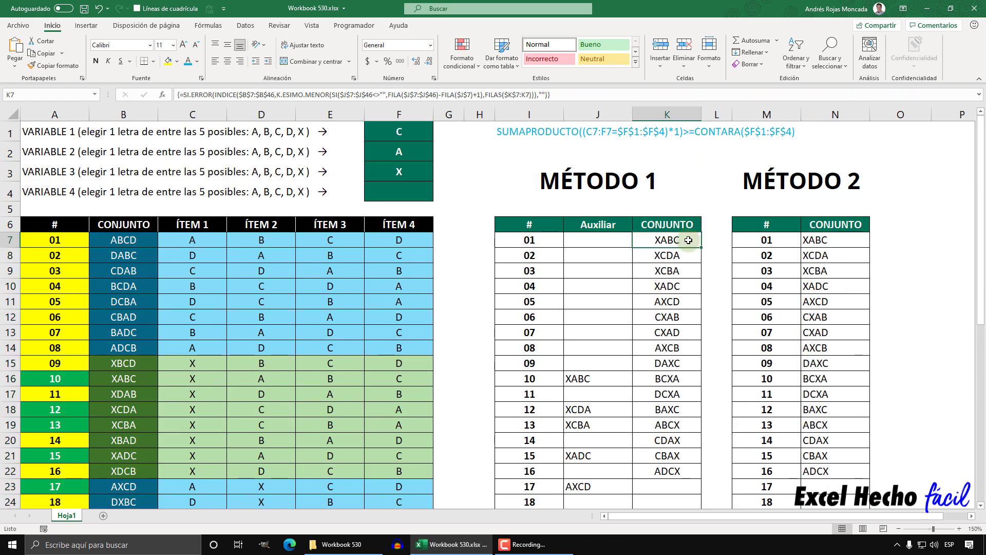
drag(684, 240, 795, 251)
drag(663, 270, 842, 273)
drag(668, 287, 837, 286)
drag(684, 301, 838, 301)
drag(661, 317, 831, 317)
drag(678, 332, 869, 332)
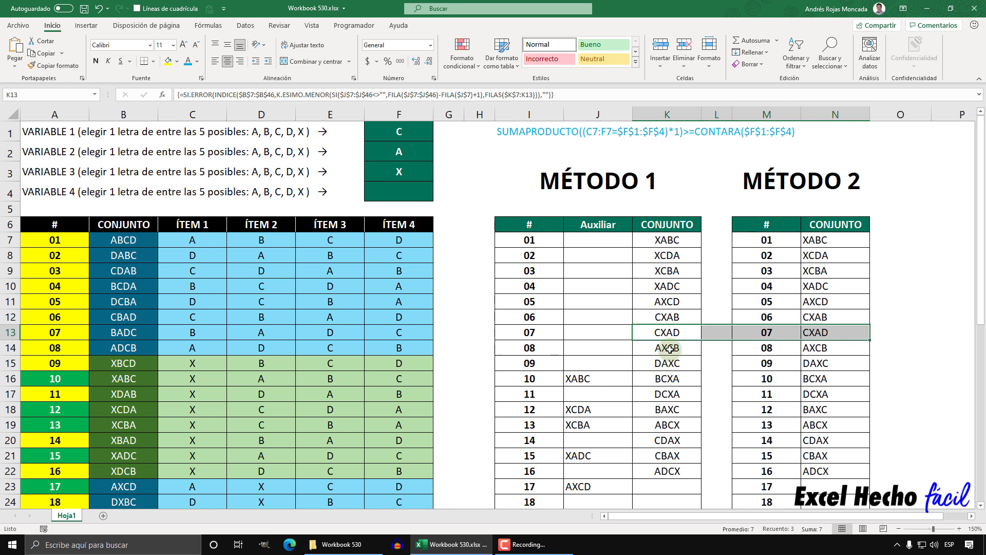
drag(670, 349, 837, 347)
- Clear the letters of all four variables in F1:F4
drag(424, 135, 423, 191)
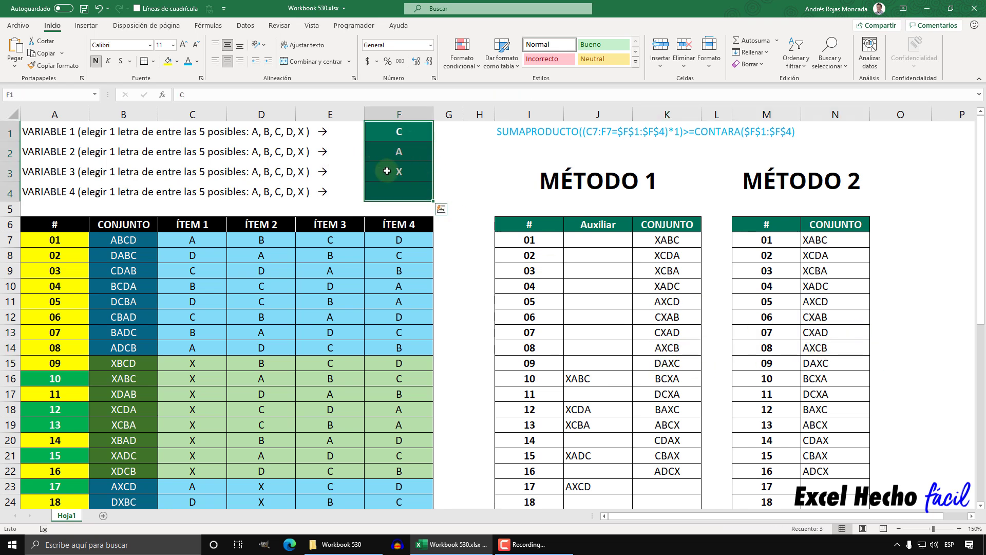
click(387, 171)
click(386, 187)
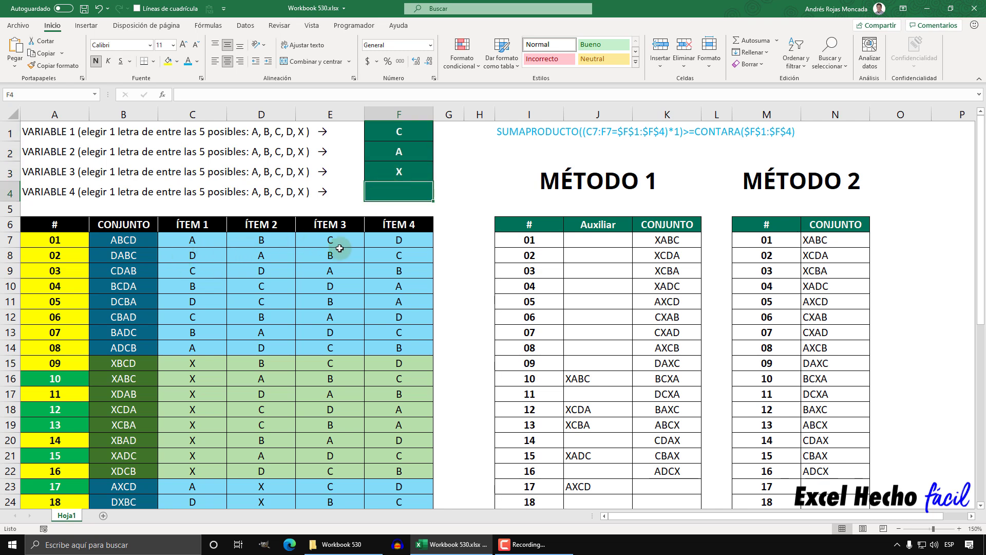
click(404, 132)
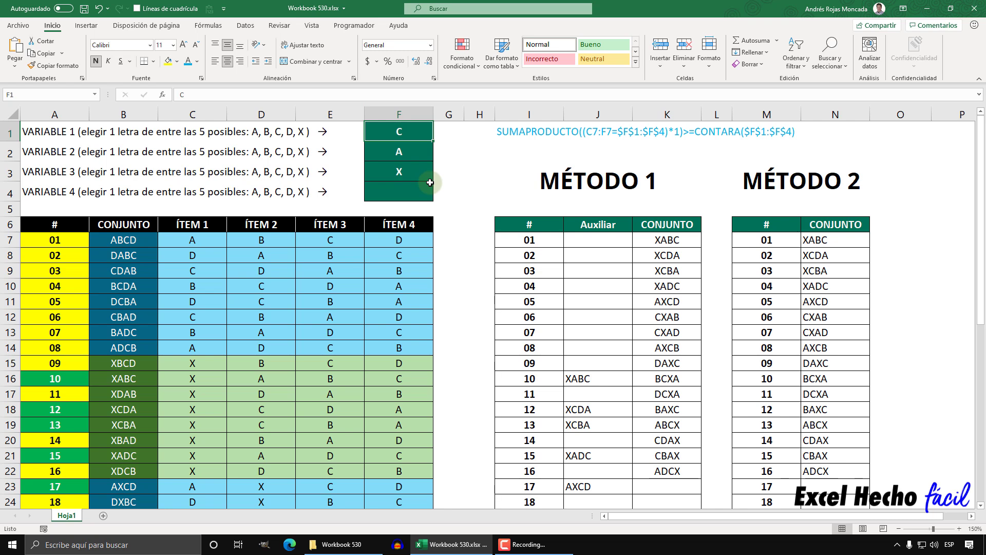
drag(430, 183, 430, 182)
key(Delete)
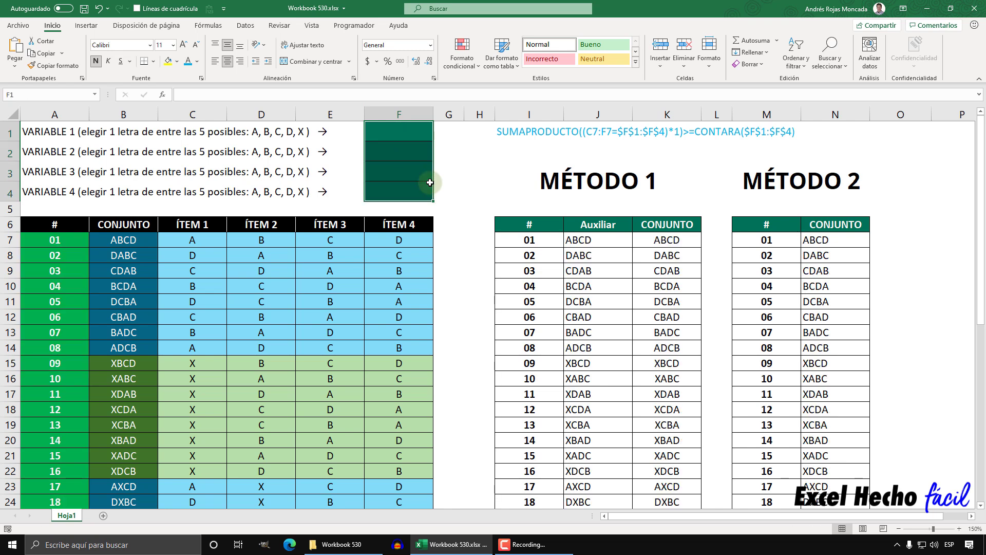
- Set variables 1 to 4 in F1:F4 to A, B, C and D
text(A)
key(Return)
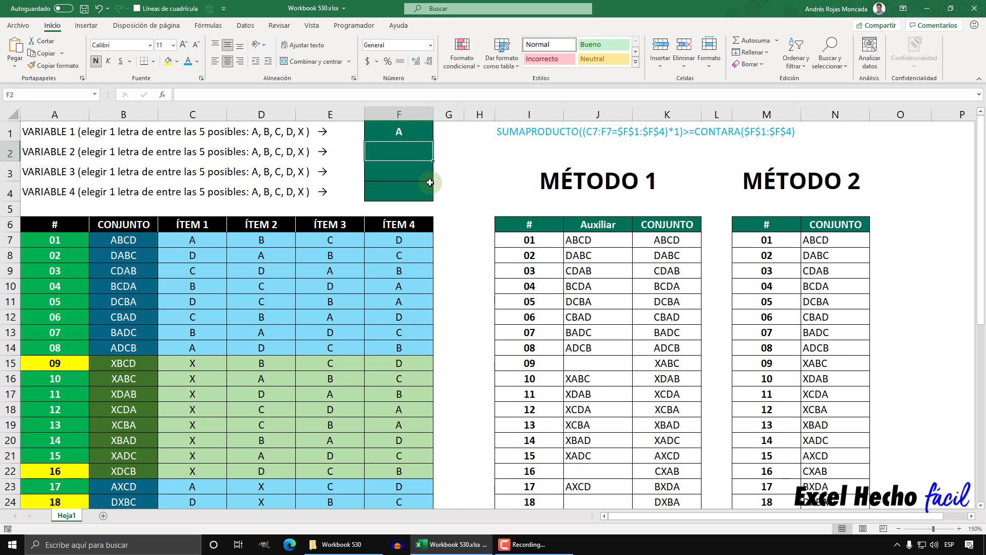
key(Return)
text(C)
key(Return)
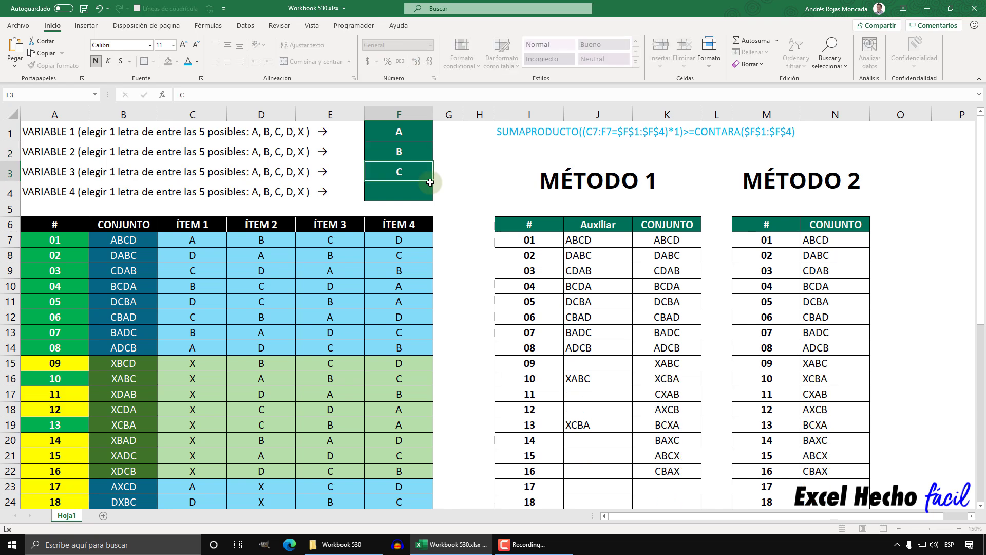
text(D)
key(Return)
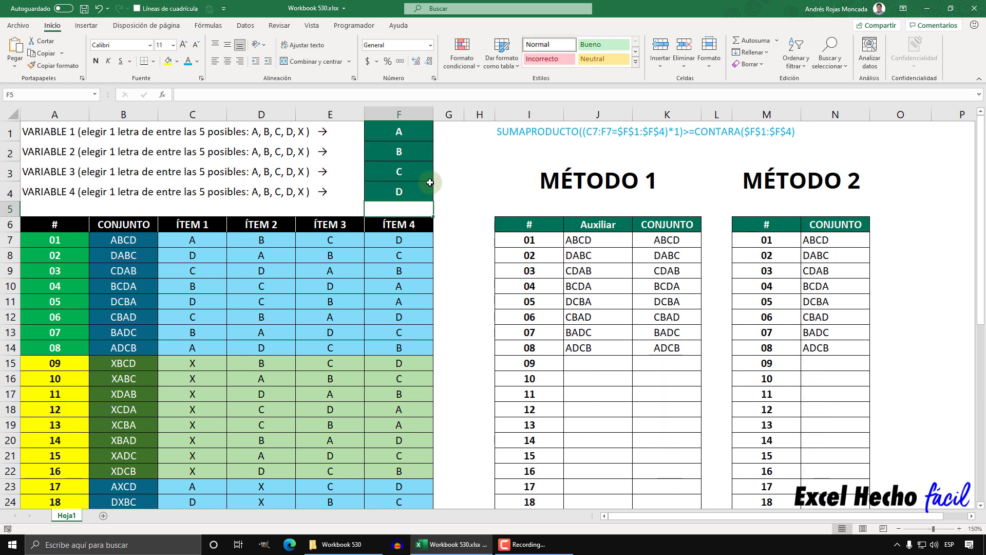
- Examine the highlighted sets 01 to 08 and the position of X in the ÍTEM columns of sets 09 to 40
drag(62, 242, 63, 348)
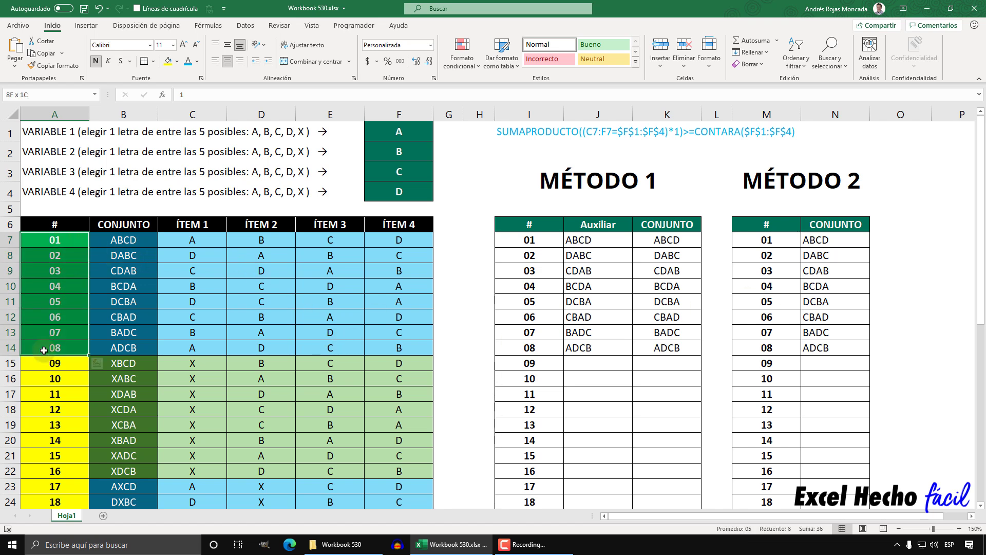
scroll(333, 352, down, 1)
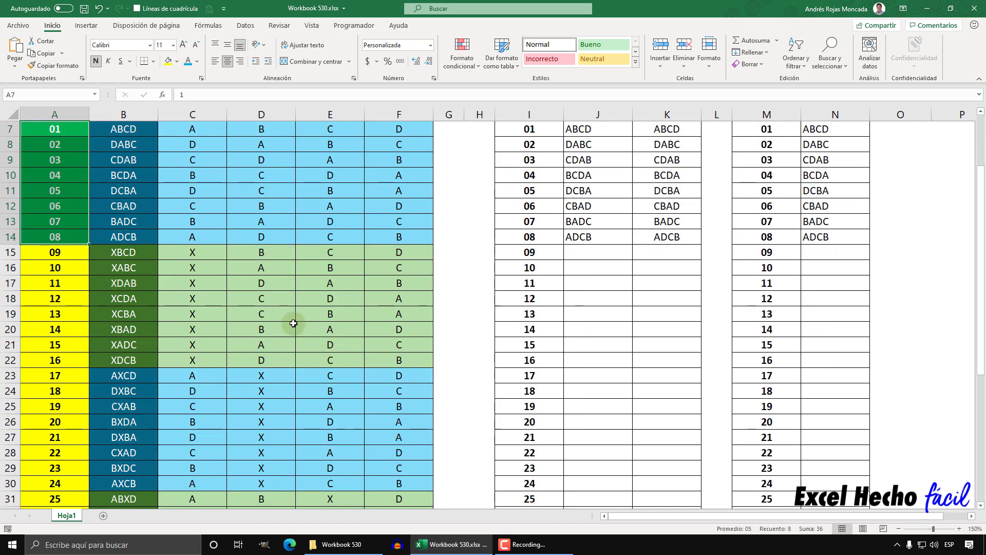
drag(194, 257, 193, 360)
scroll(265, 367, down, 2)
drag(275, 284, 264, 386)
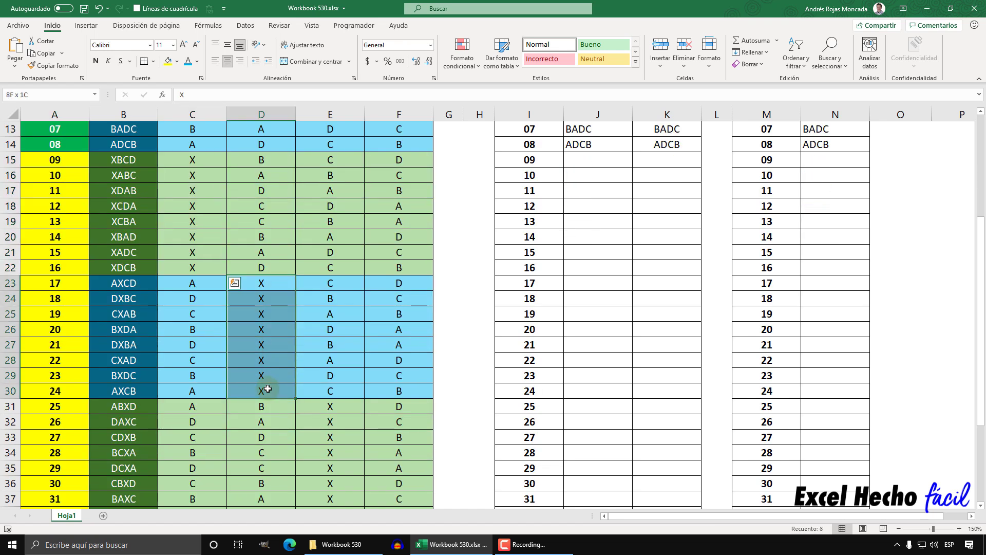
scroll(265, 387, down, 2)
drag(321, 315, 314, 419)
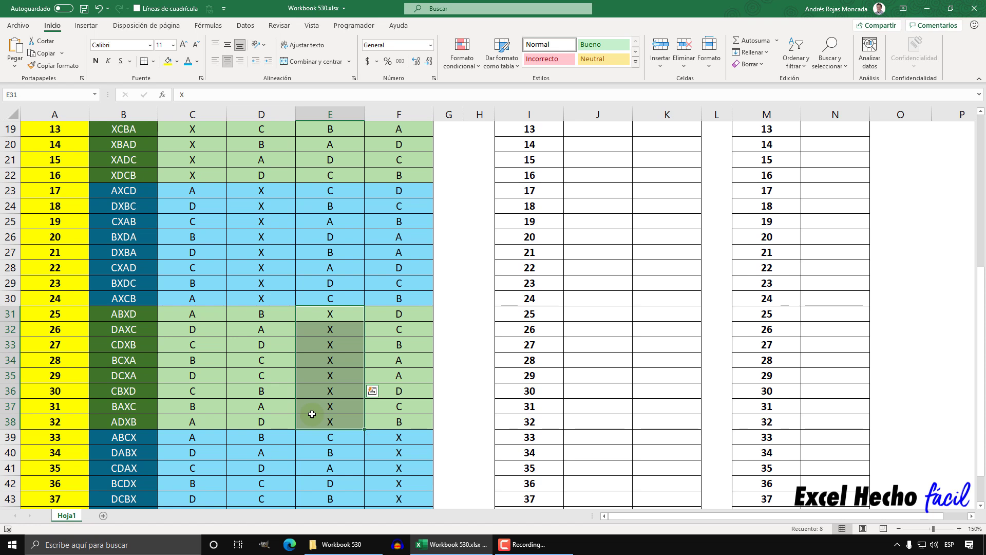
scroll(381, 360, down, 3)
drag(392, 304, 392, 410)
scroll(393, 409, up, 9)
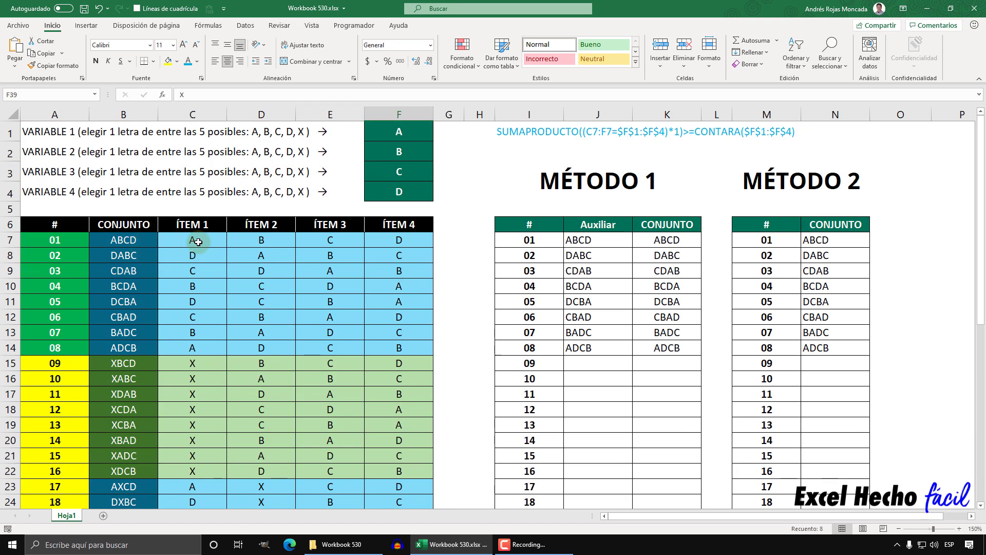
- Clear the letter of variable 4 in F4
click(389, 195)
key(Delete)
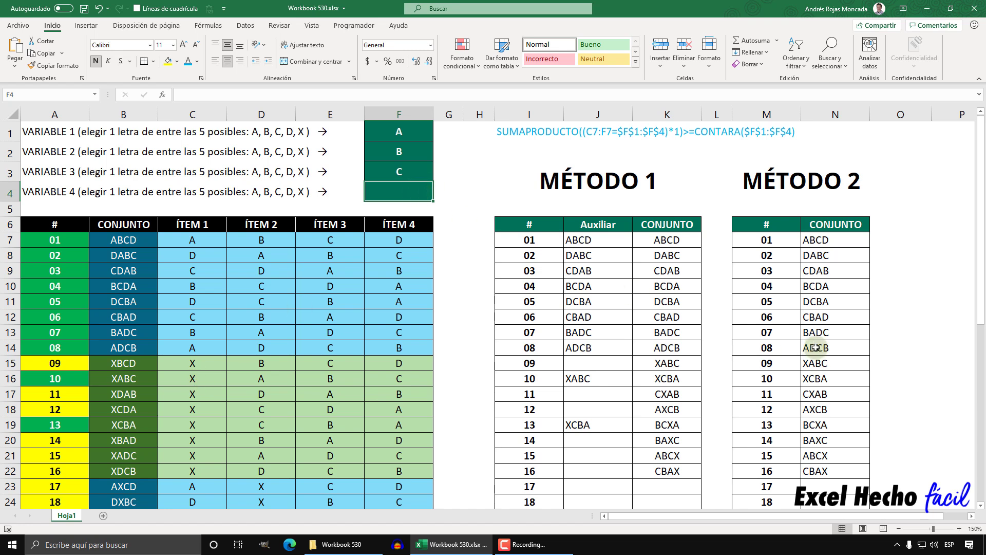
- Check the highlighted set numbers in column A against the sets listed by MÉTODO 1 and MÉTODO 2
scroll(816, 347, down, 2)
scroll(816, 347, down, 1)
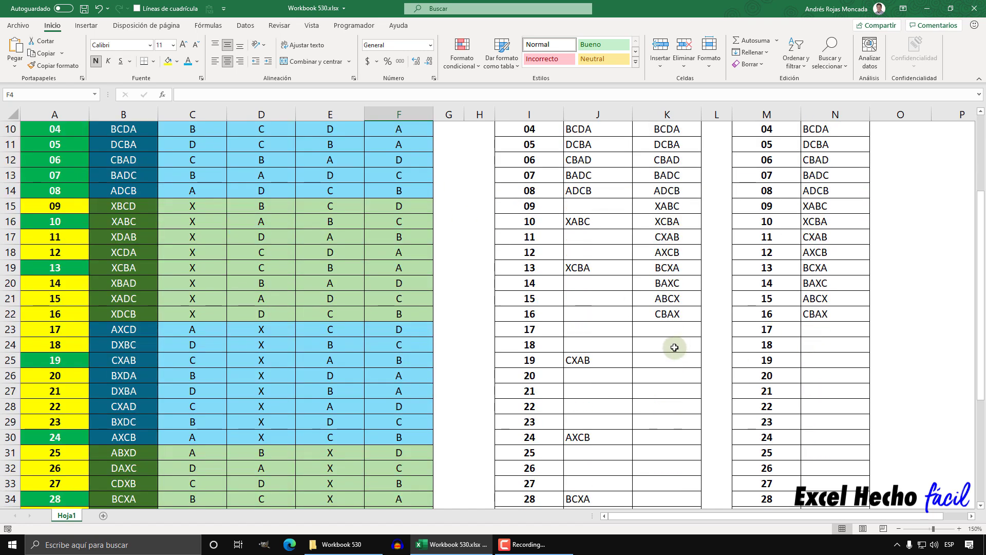
scroll(144, 348, up, 3)
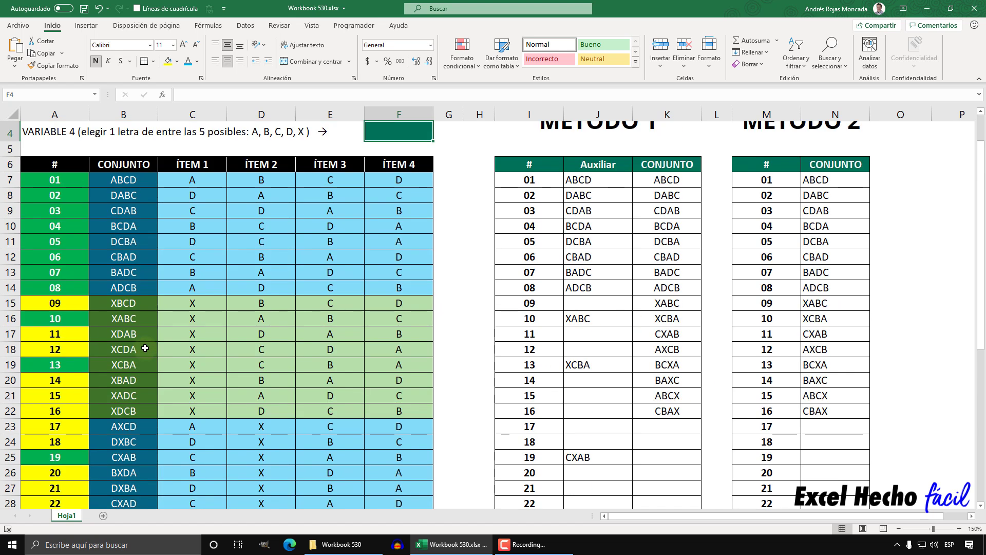
scroll(151, 313, down, 3)
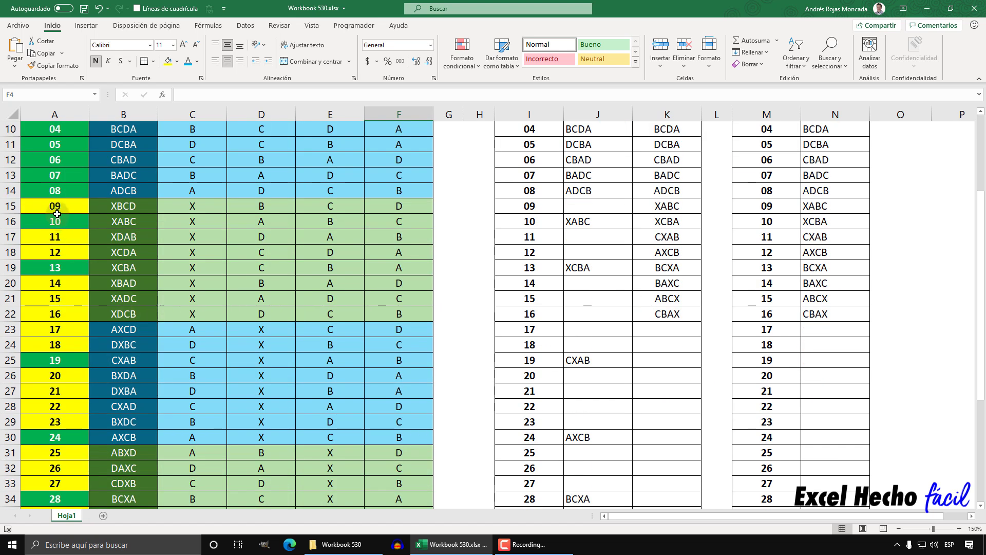
click(54, 499)
scroll(67, 462, down, 5)
click(62, 315)
click(62, 346)
click(61, 421)
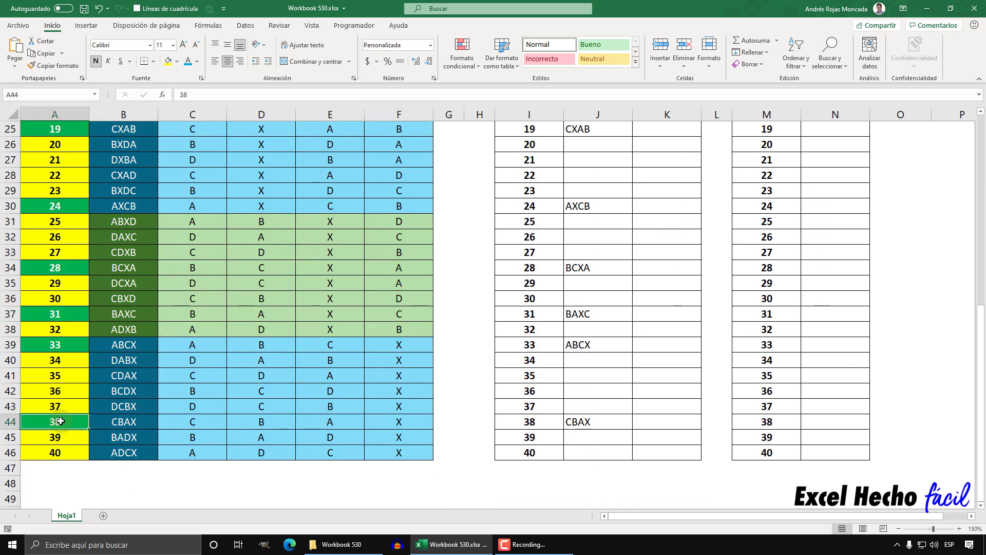
scroll(61, 421, up, 8)
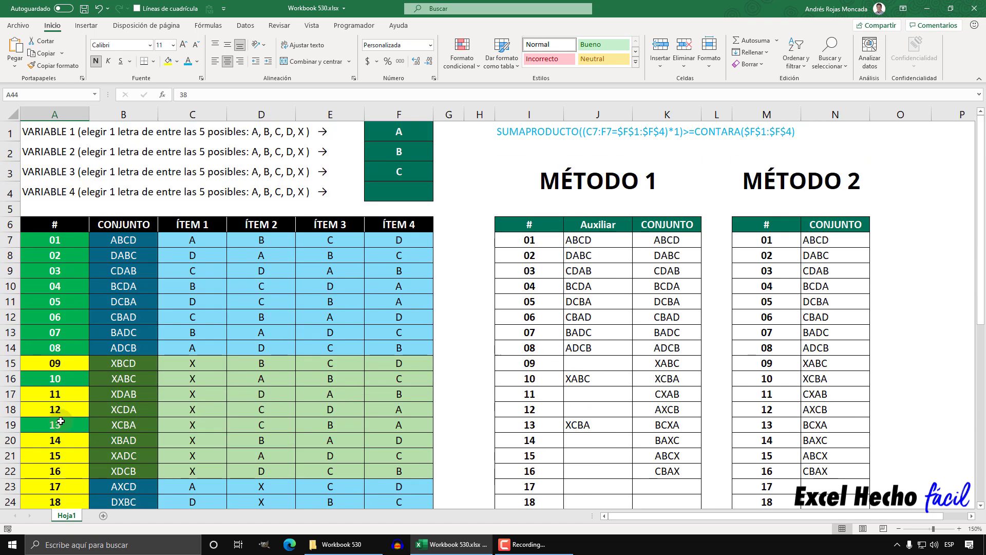
click(530, 137)
click(529, 150)
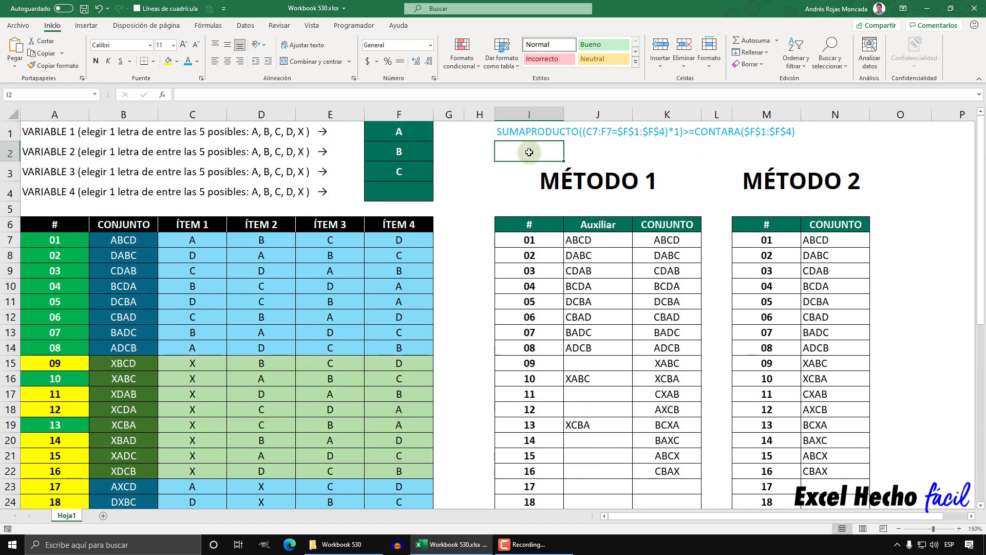
click(867, 131)
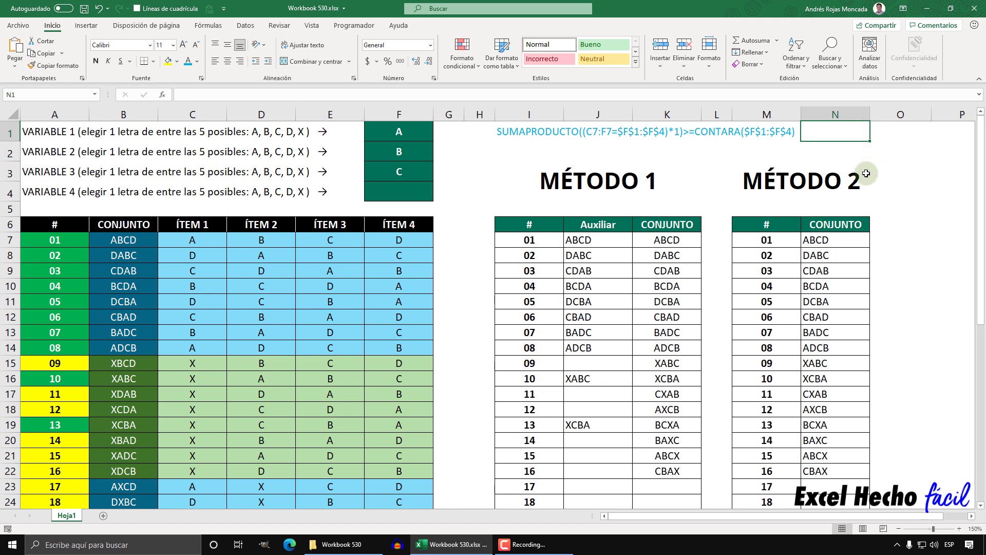